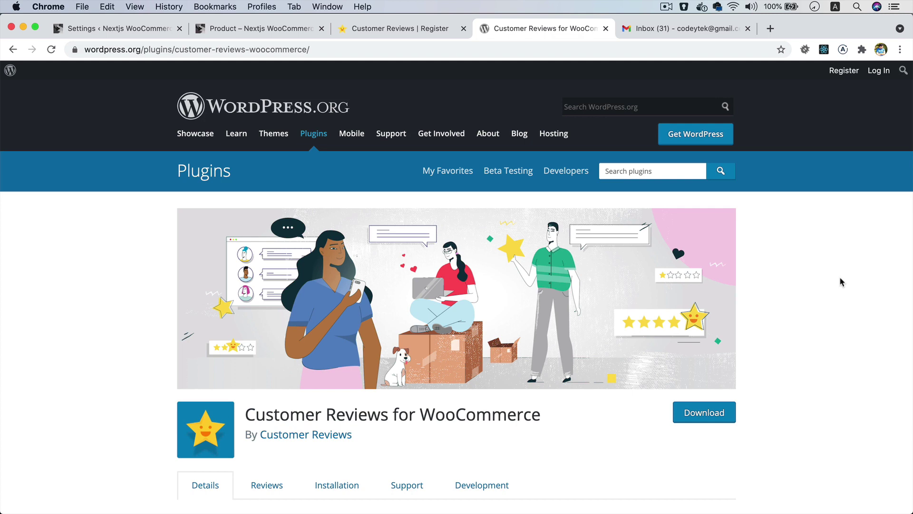
- Browse the plugin page, then open the 'Review Your Experience with Us' email's review form
scroll(840, 281, "down", 5)
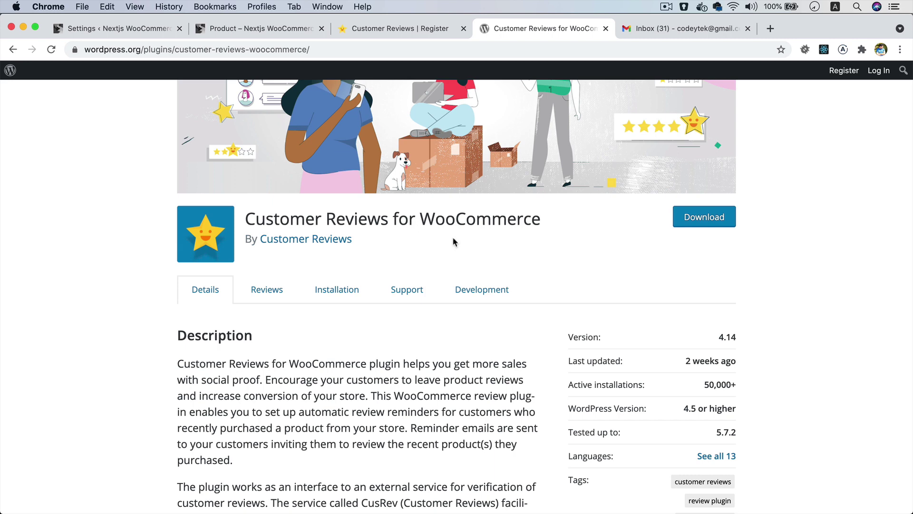
scroll(453, 239, "down", 1)
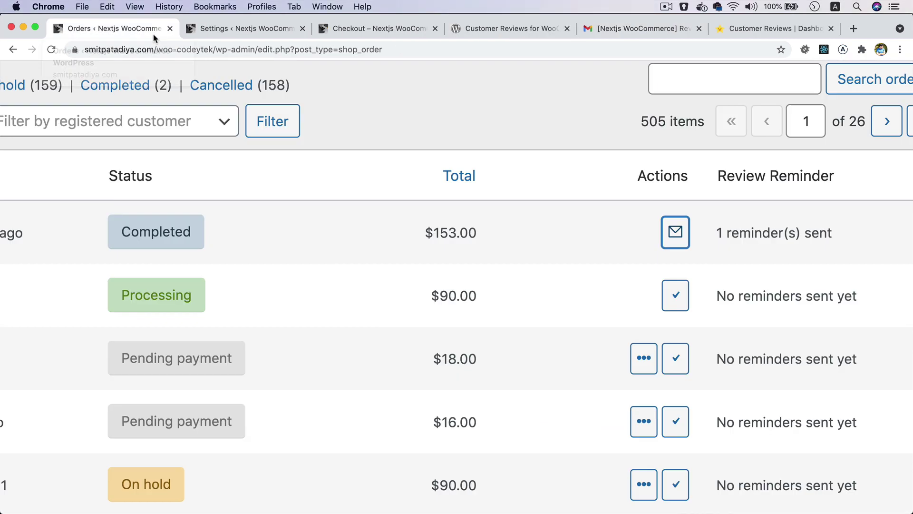
scroll(265, 198, "left", 10)
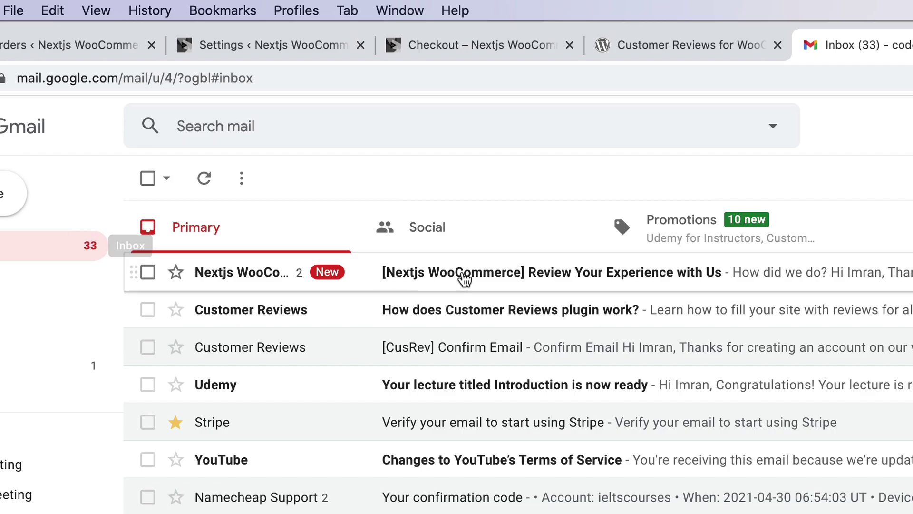
left_click(524, 283)
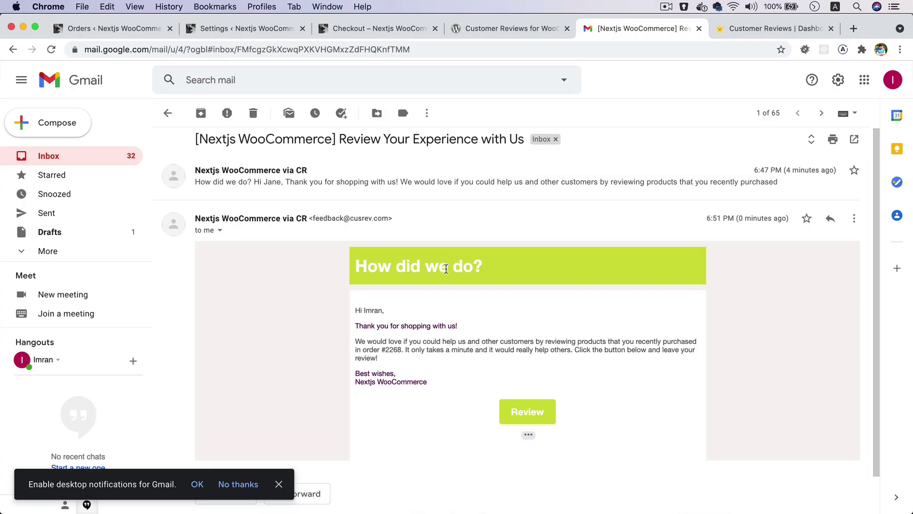
key("super+equal")
key("super+equal")
key("super+equal")
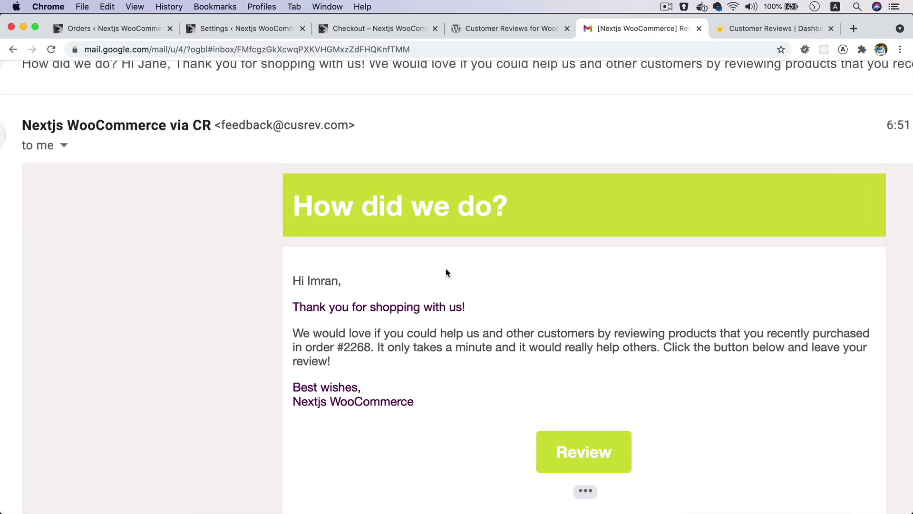
- Submit the completed CusRev review form, then refresh the WordPress admin tab
scroll(447, 271, "down", 2)
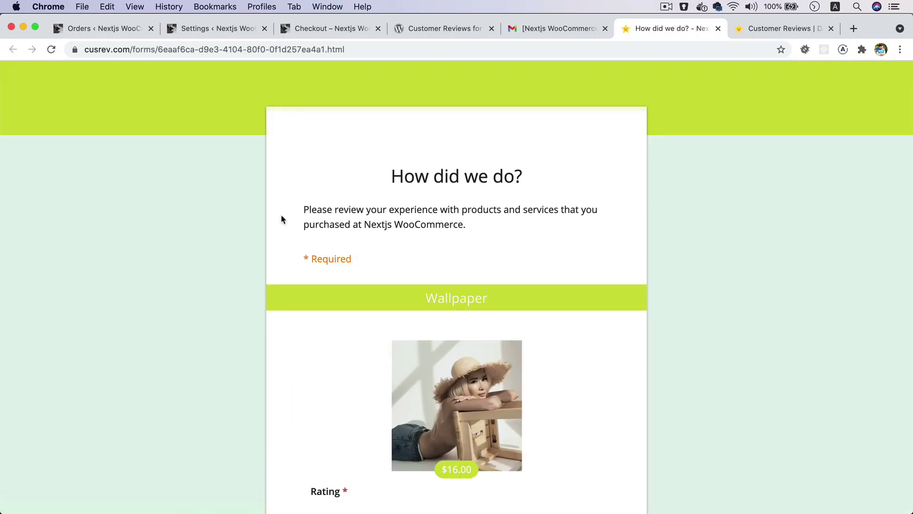
scroll(281, 218, "down", 7)
scroll(281, 218, "down", 15)
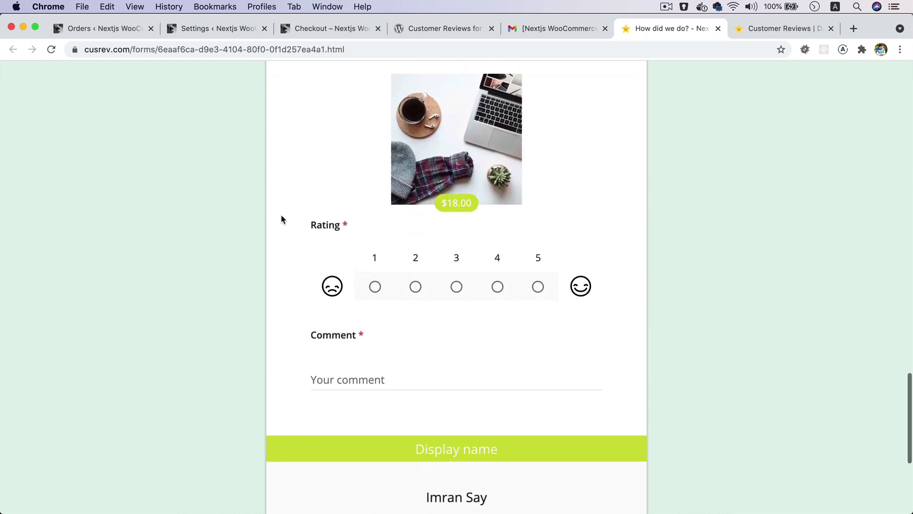
scroll(281, 219, "up", 15)
scroll(281, 219, "up", 10)
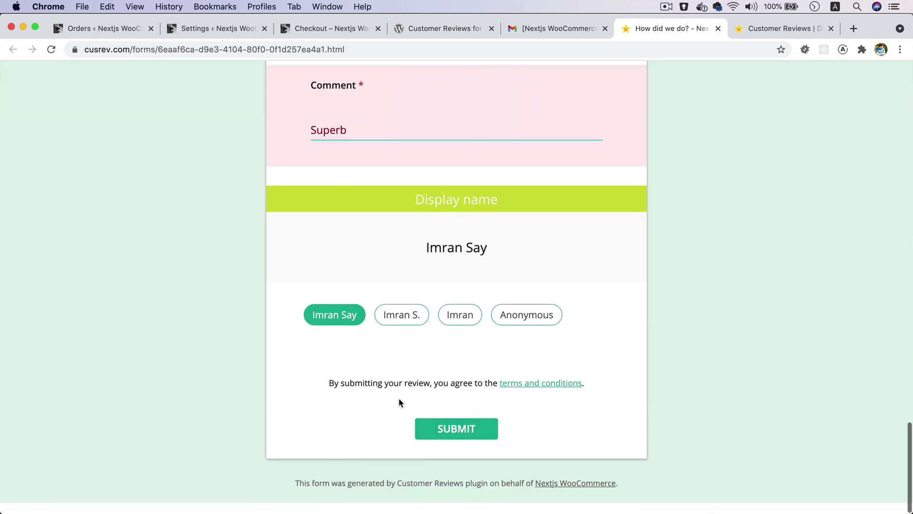
left_click(460, 437)
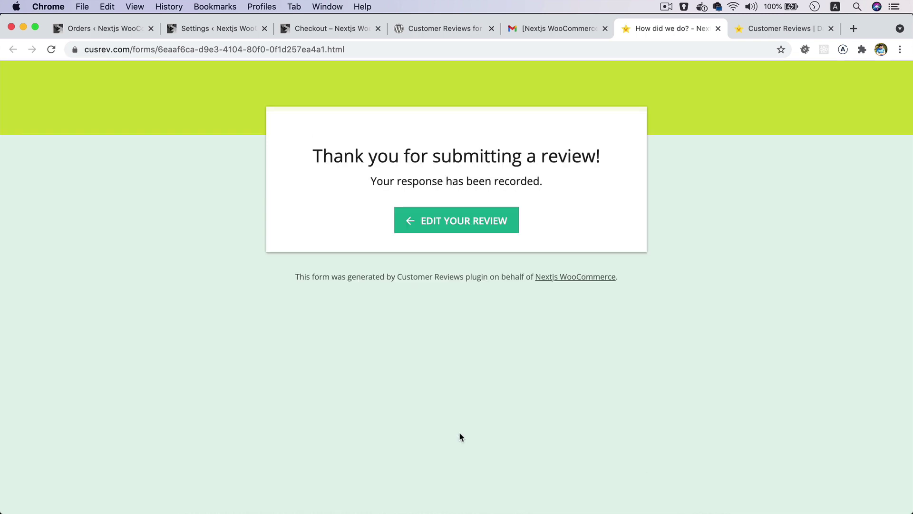
key("super+1")
key("super+r")
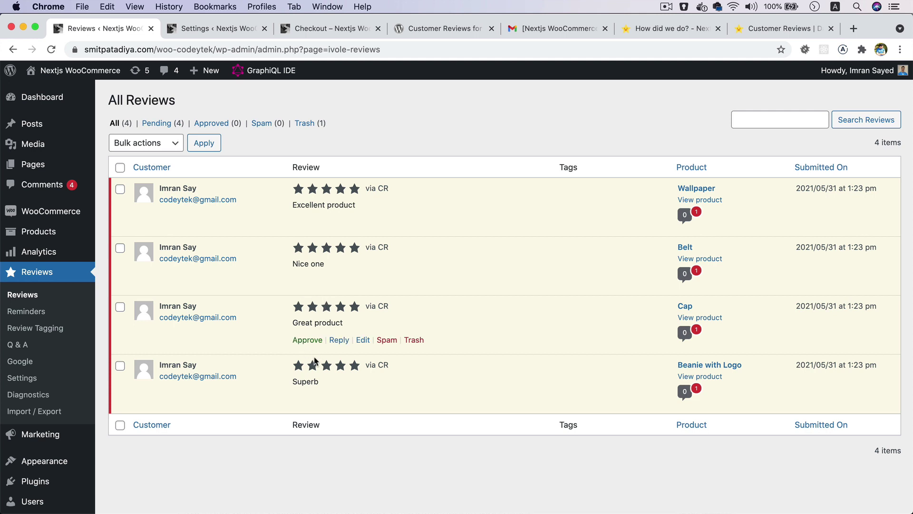
- Check the four pending reviews in All Reviews and move on to Installed Plugins
mouse_move(296, 207)
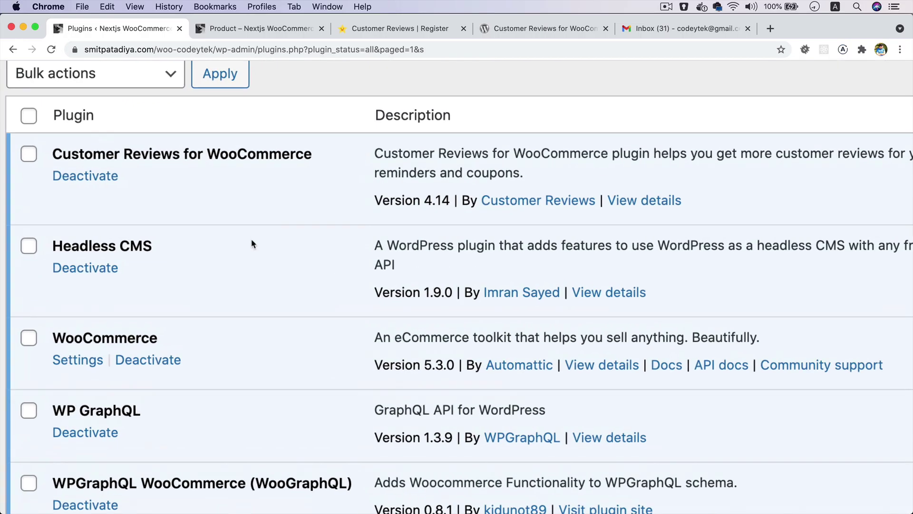
scroll(251, 243, "up", 2)
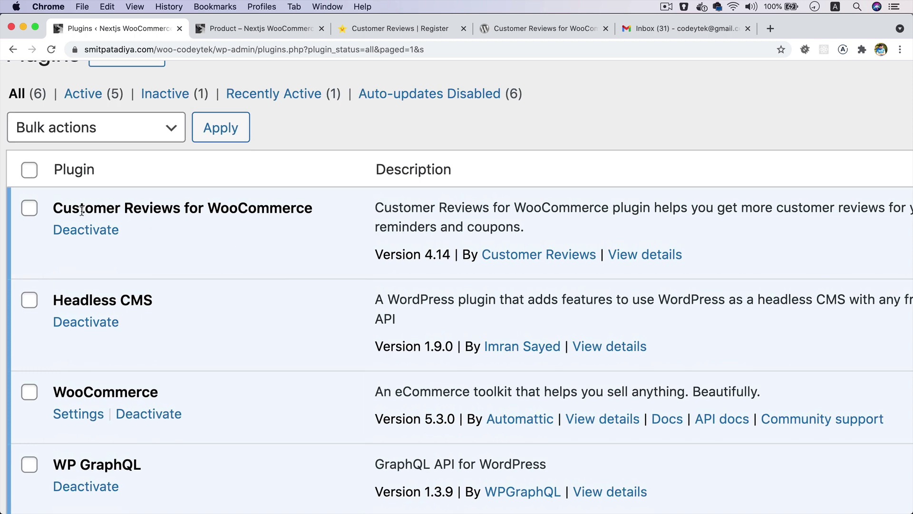
- Open the Customer Reviews for WooCommerce All Reviews page, which shows no reviews yet
left_click_drag(82, 210, 315, 204)
scroll(315, 203, "down", 5)
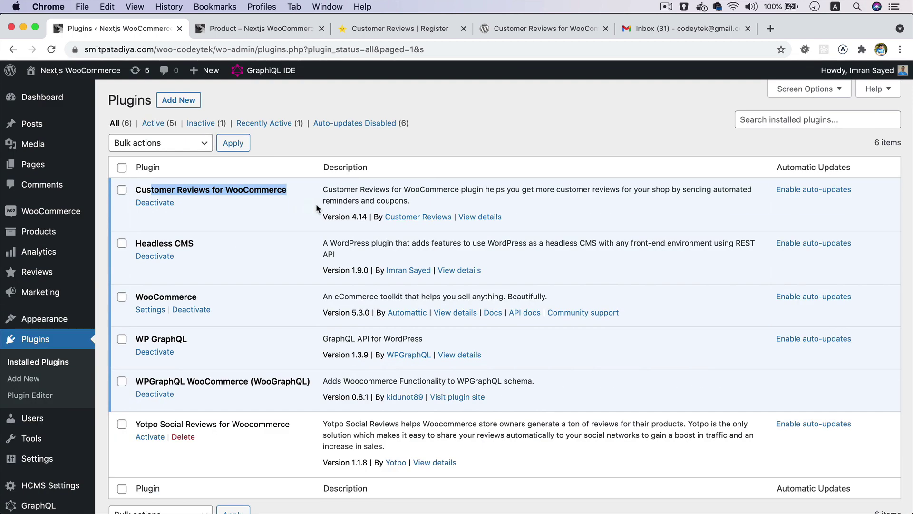
mouse_move(52, 278)
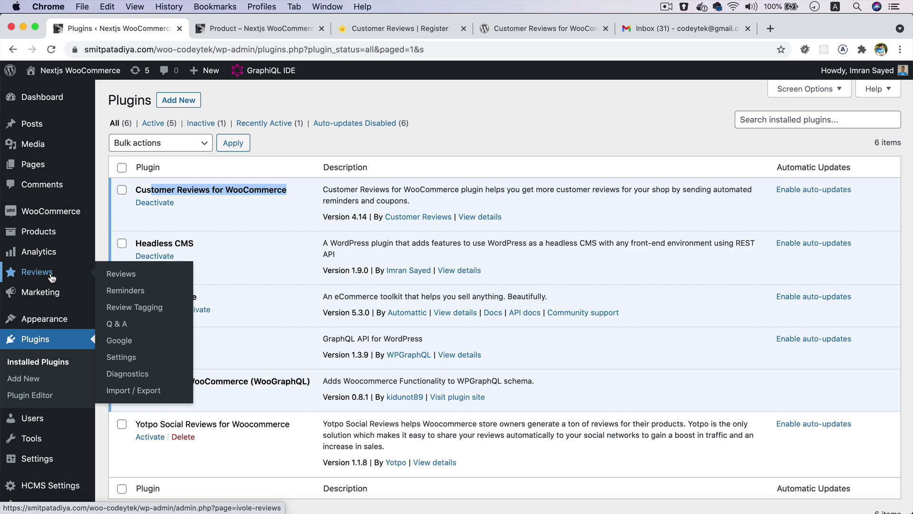
scroll(49, 277, "up", 5)
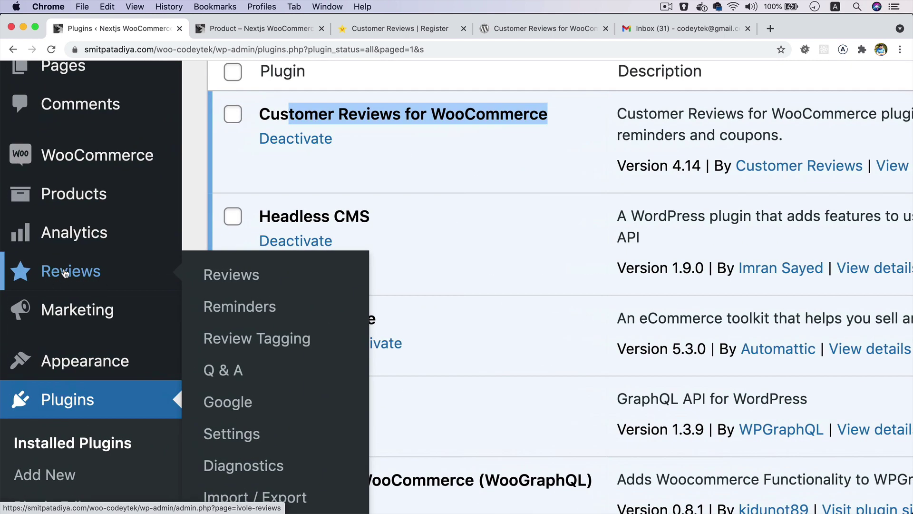
scroll(79, 273, "down", 5)
left_click(79, 273)
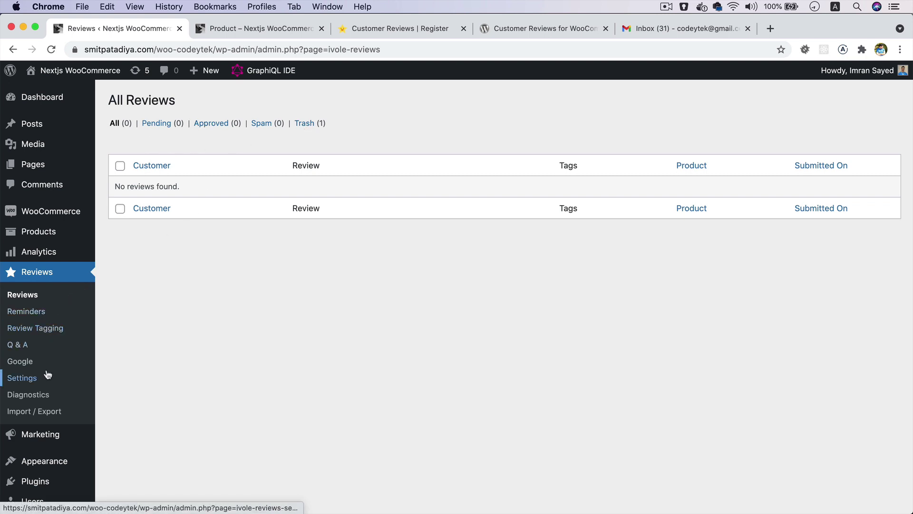
scroll(43, 376, "down", 3)
- Check the plugin's empty License Key settings, then switch to the CusRev registration form
left_click(22, 293)
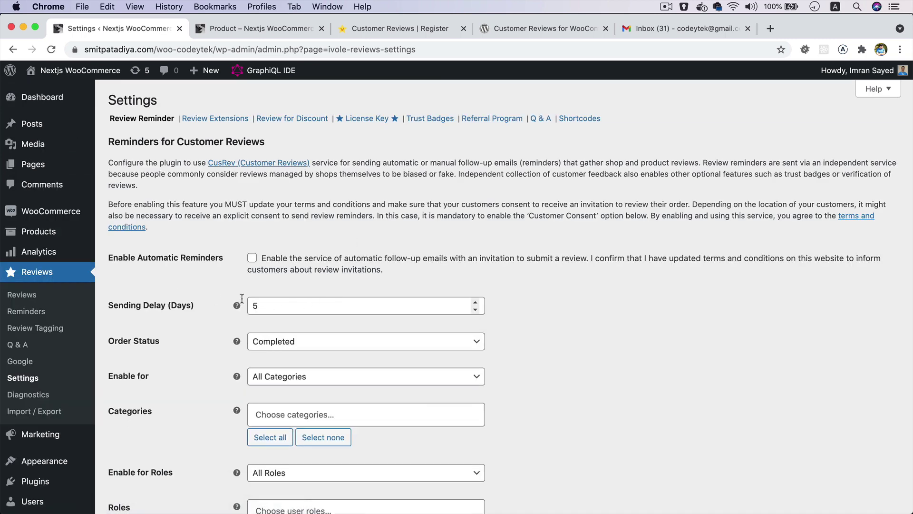
left_click(376, 122)
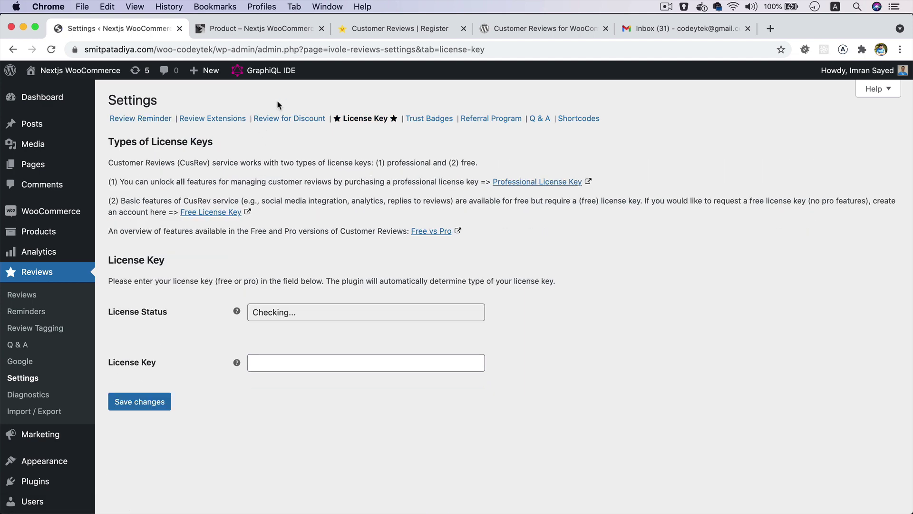
left_click(416, 30)
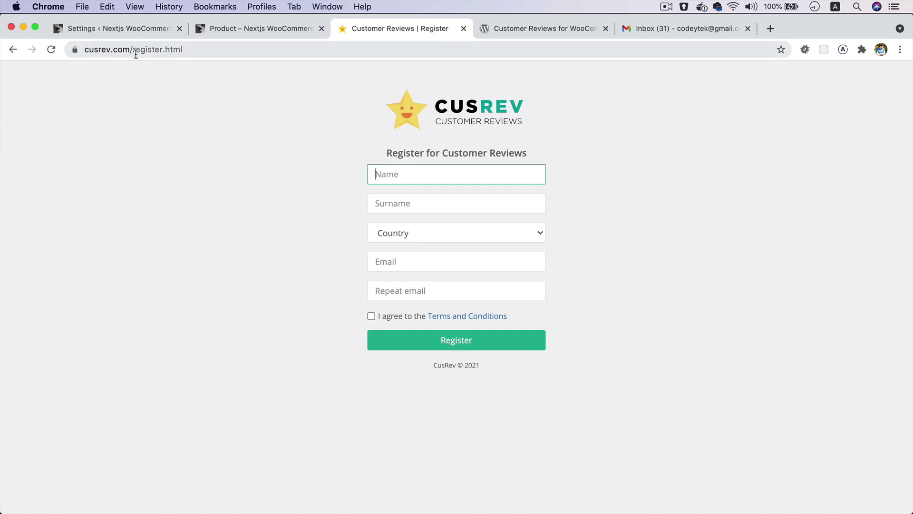
- Enter the first name and surname, and choose India as the country
left_click(413, 176)
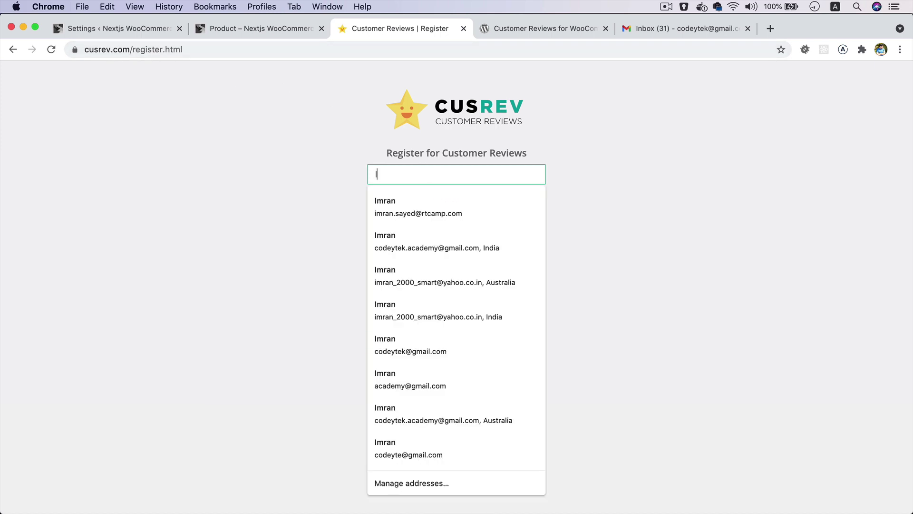
type("Sayed")
key("shift+alt+Left")
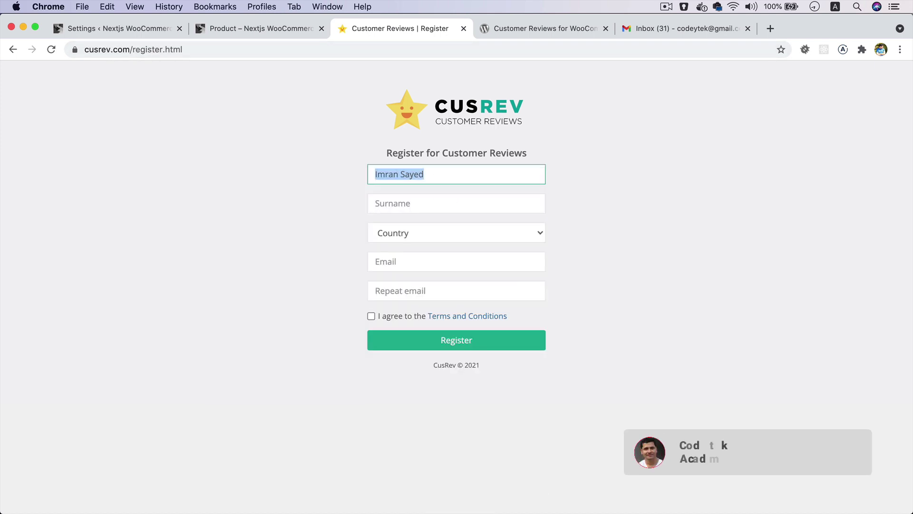
key("super+x")
key("Tab")
key("super+v")
key("shift+Tab")
key("Tab")
key("Tab")
key("space")
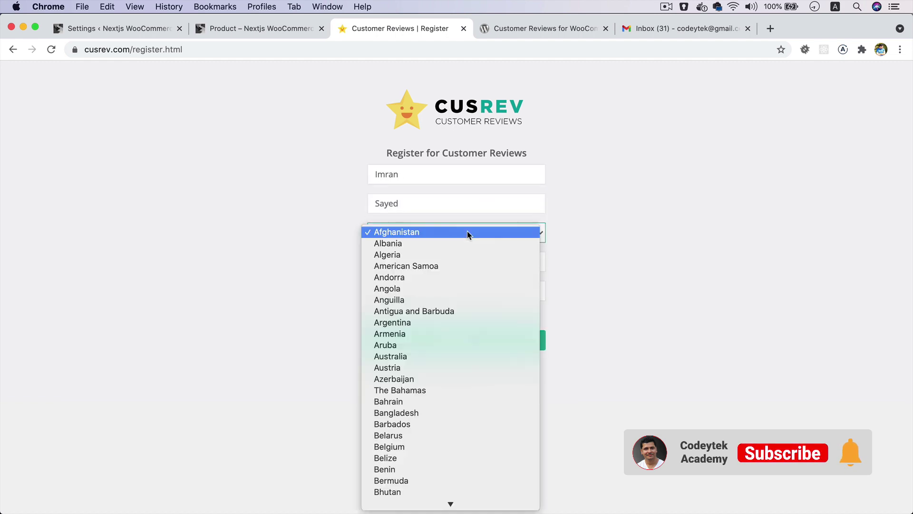
type("India")
key("Return")
left_click(450, 267)
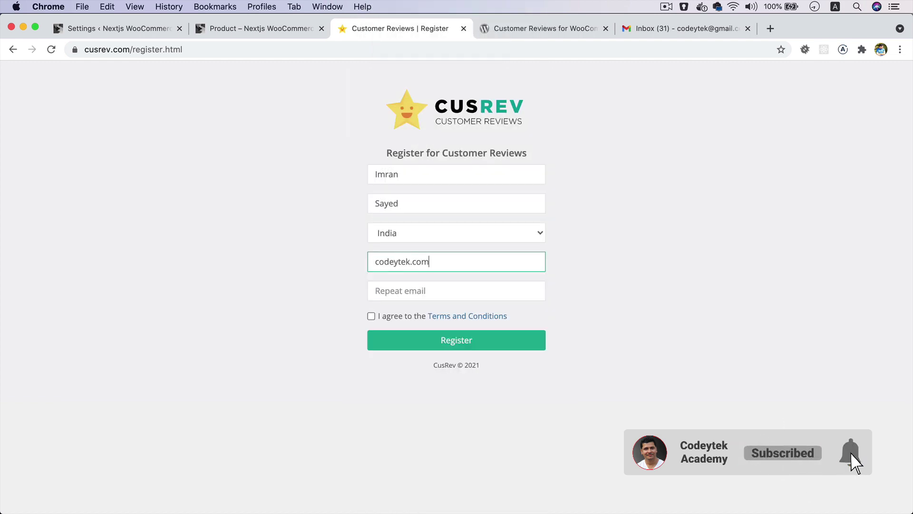
- Enter and repeat the e-mail address, accept the terms, and register the CusRev account
left_click(481, 286)
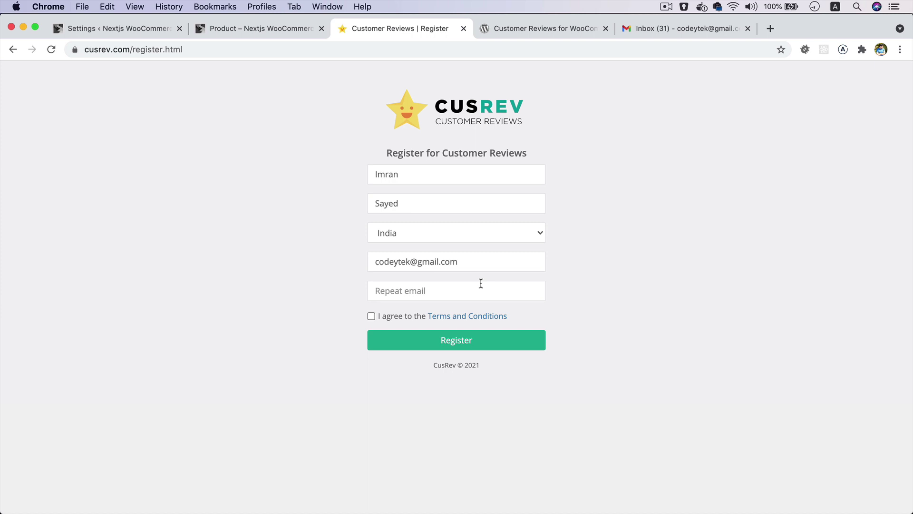
left_click(393, 313)
left_click(393, 316)
left_click(449, 345)
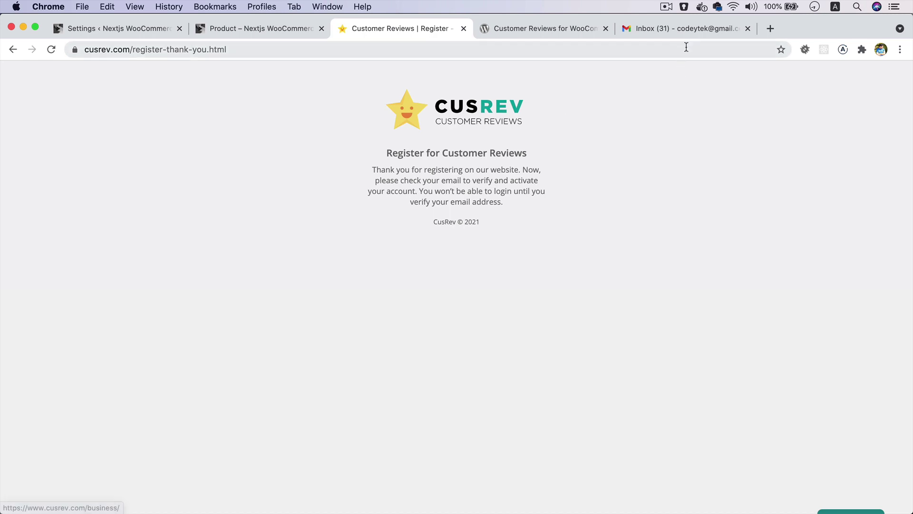
left_click(670, 33)
- Confirm the CusRev e-mail, then generate and copy the free licence key dated 31/05/2021
left_click(349, 170)
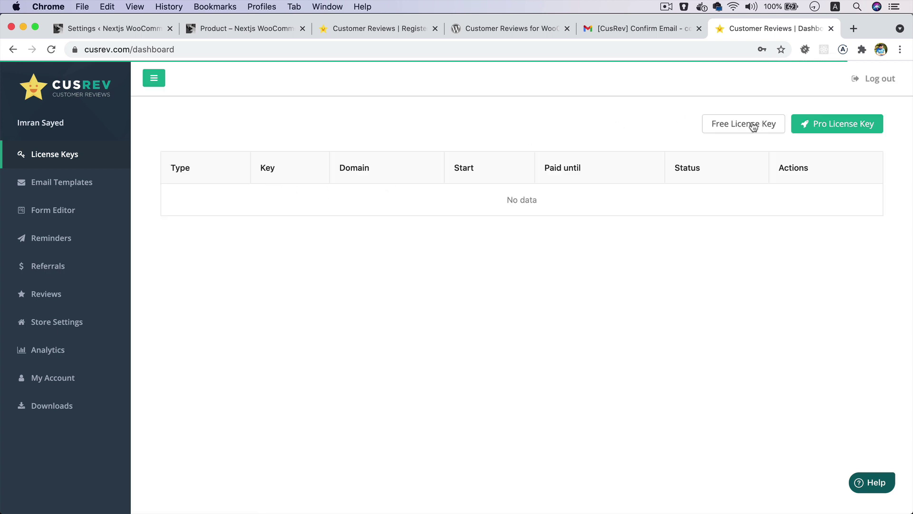
scroll(777, 133, "up", 5)
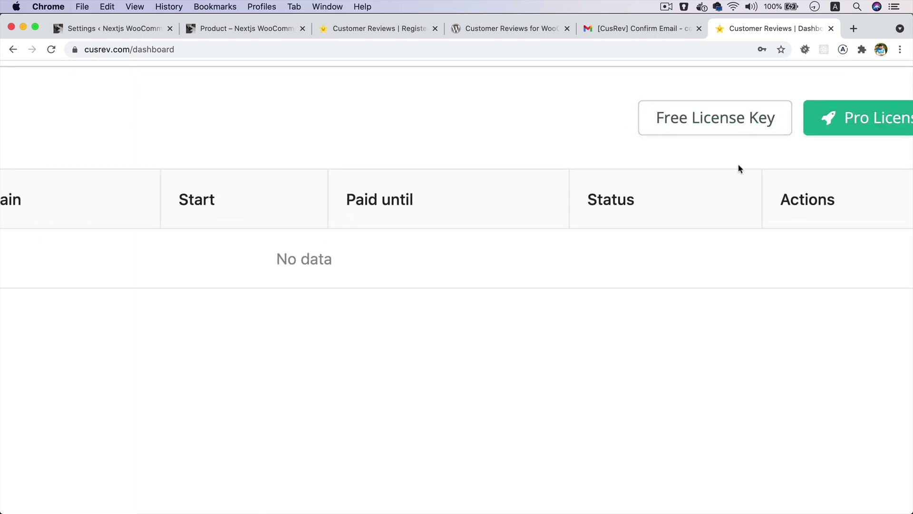
scroll(738, 165, "down", 5)
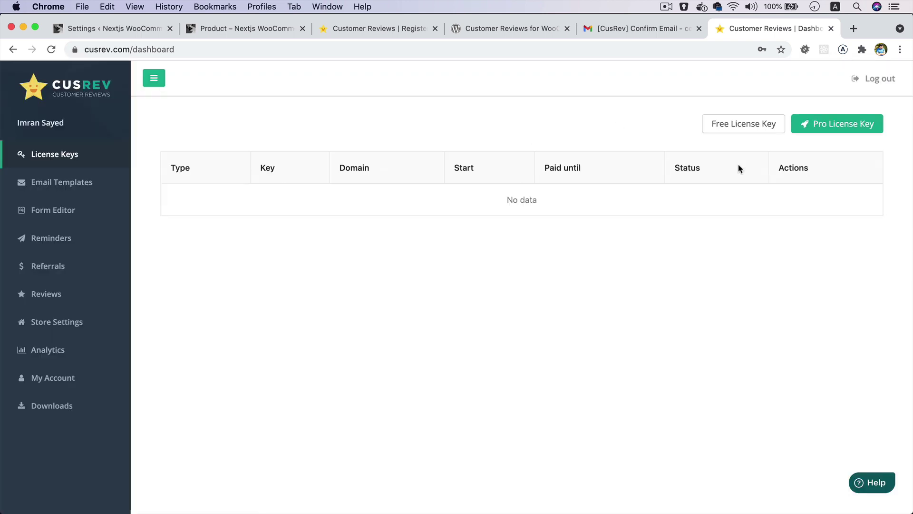
left_click(755, 124)
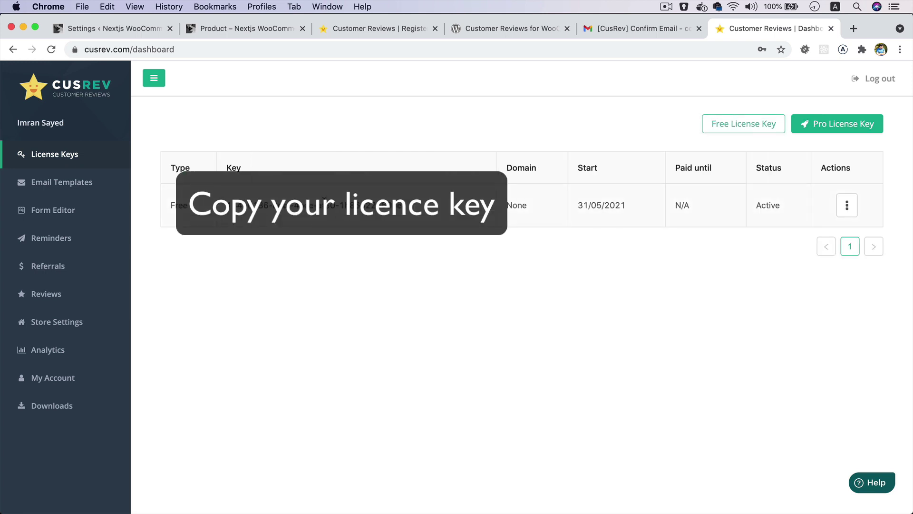
triple_click(324, 204)
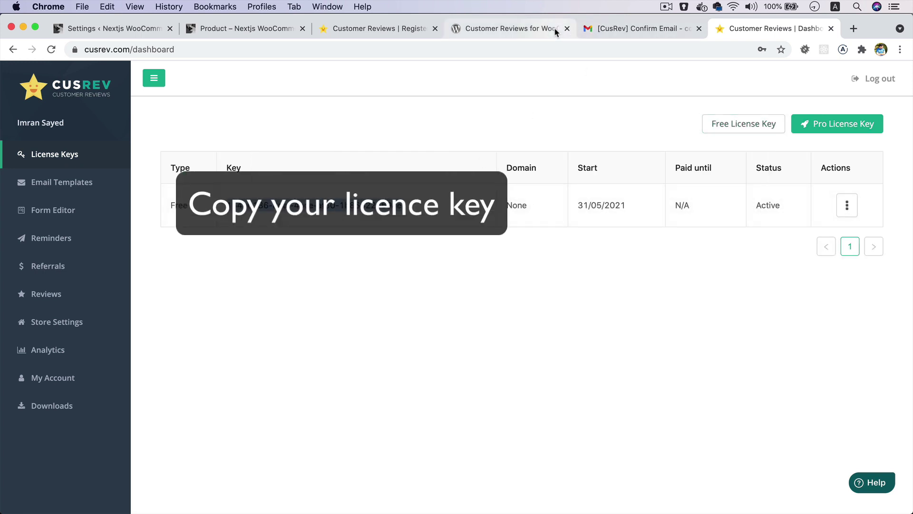
left_click(123, 28)
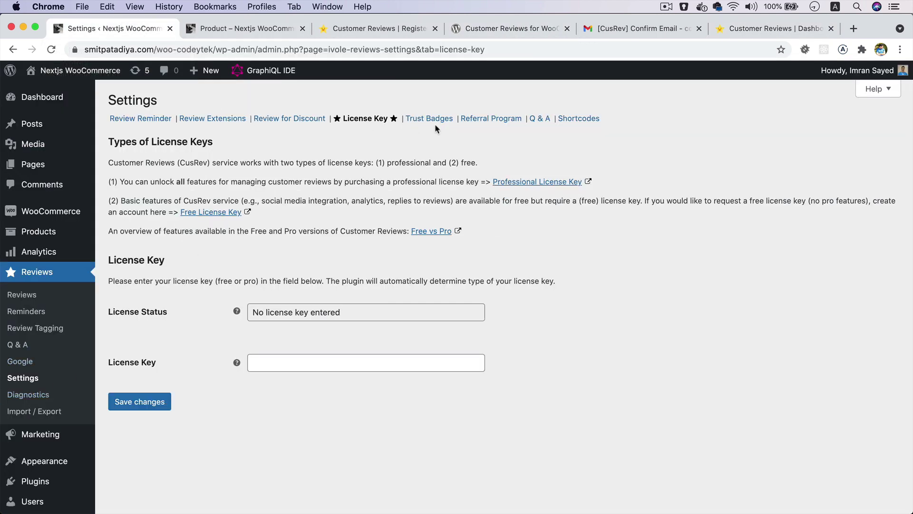
- Paste the CusRev licence key into the License Key field and save it
left_click(281, 362)
key("super+v")
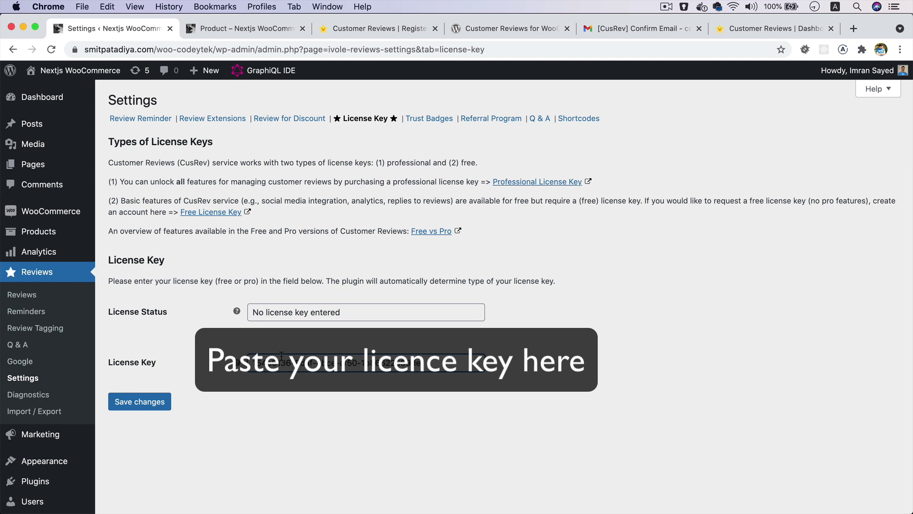
left_click(140, 402)
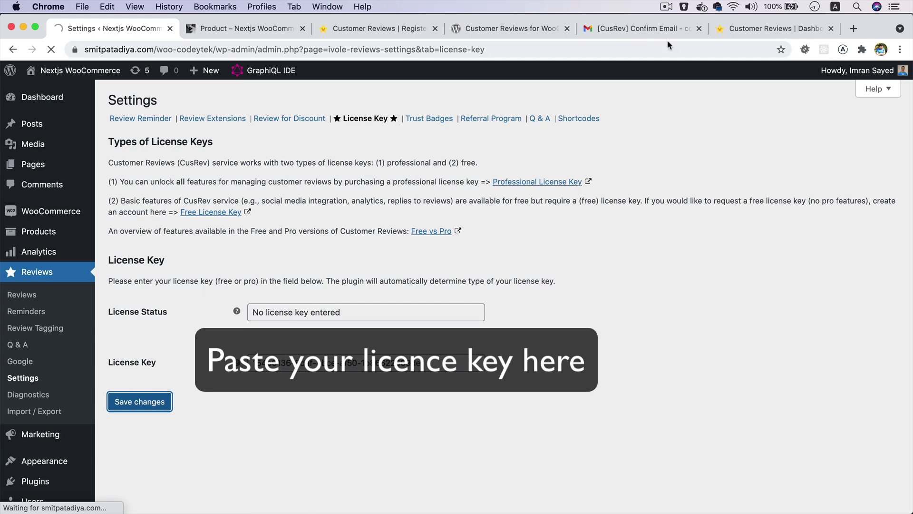
- Compare the registered key with the CusRev dashboard's licence keys list and reload it
left_click(736, 30)
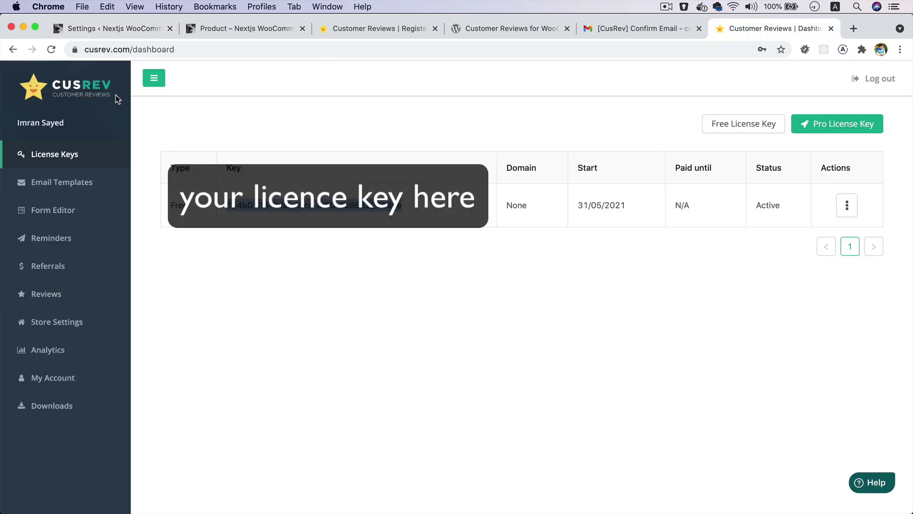
left_click(120, 32)
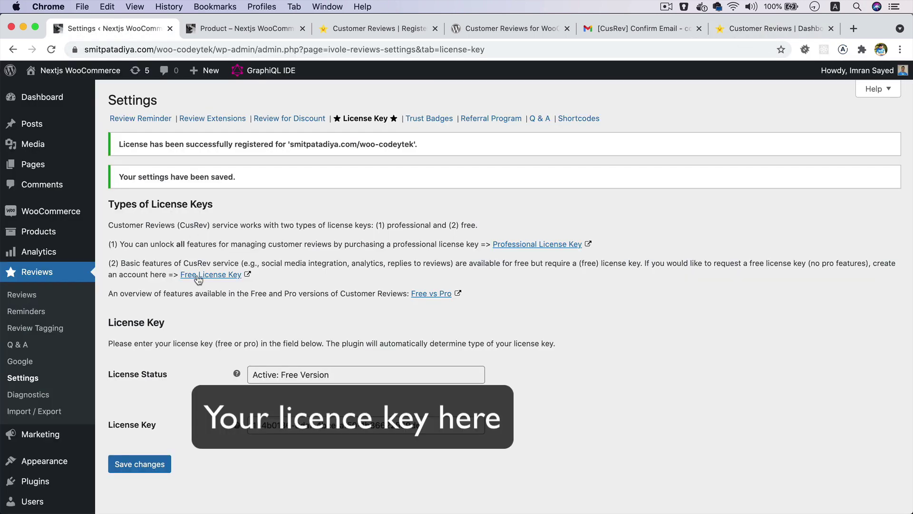
scroll(173, 290, "down", 3)
scroll(174, 293, "up", 3)
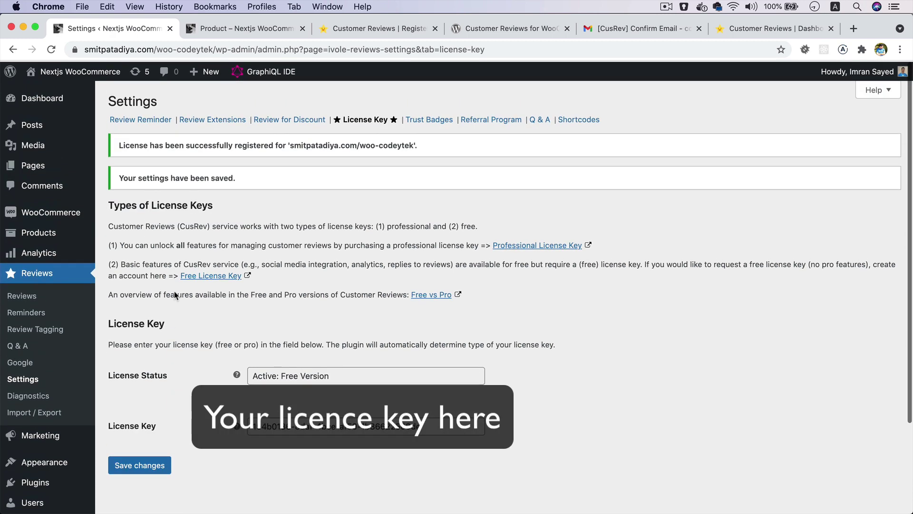
left_click(788, 30)
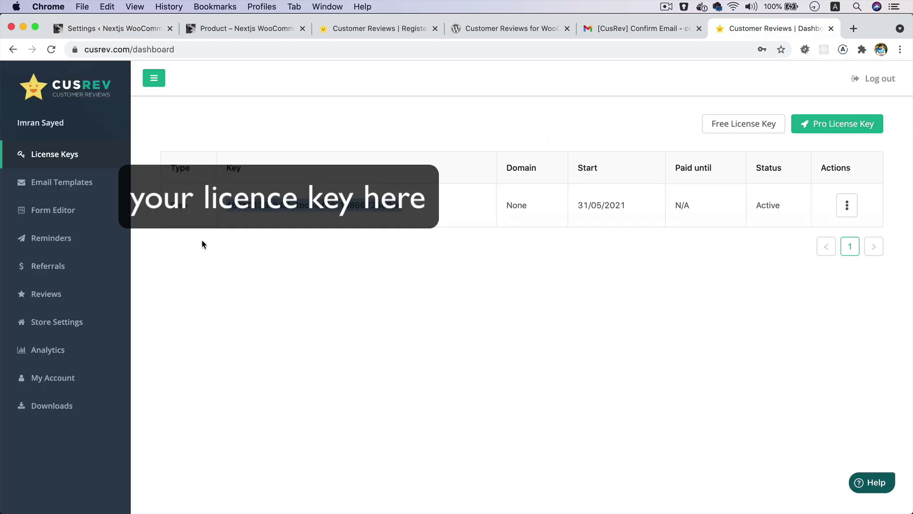
left_click(71, 164)
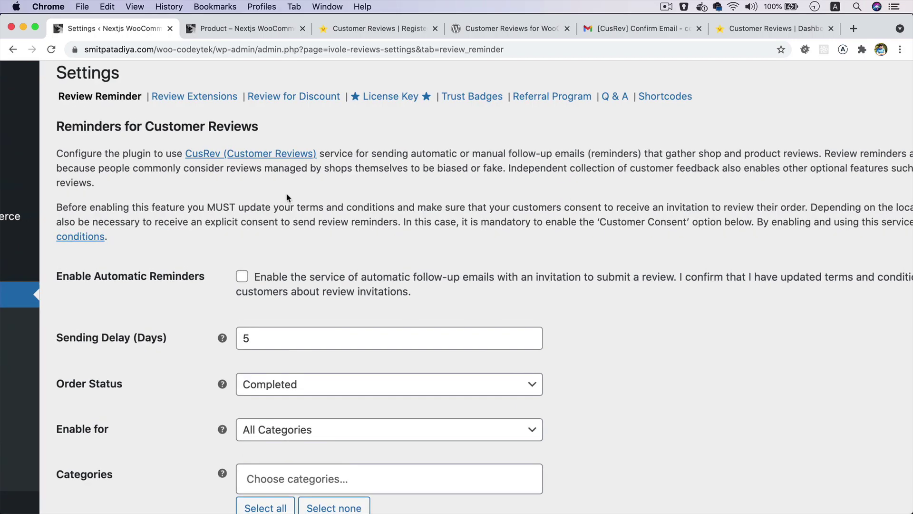
- Set Sending Delay to 1 day, keeping Completed order status and all categories
scroll(288, 198, "down", 5)
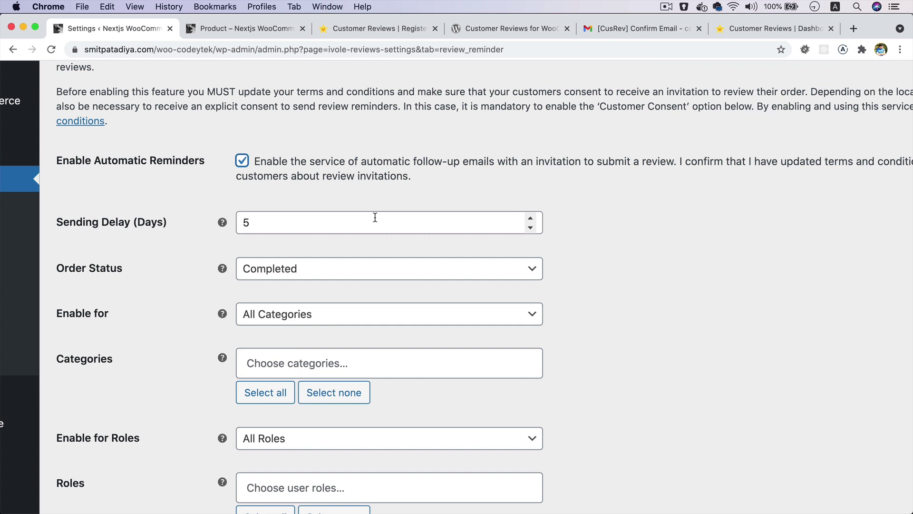
left_click(358, 223)
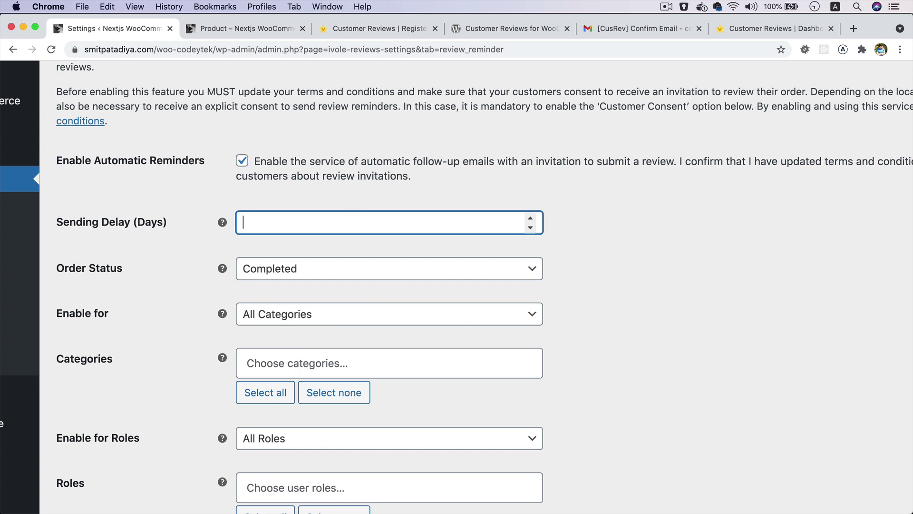
left_click(631, 270)
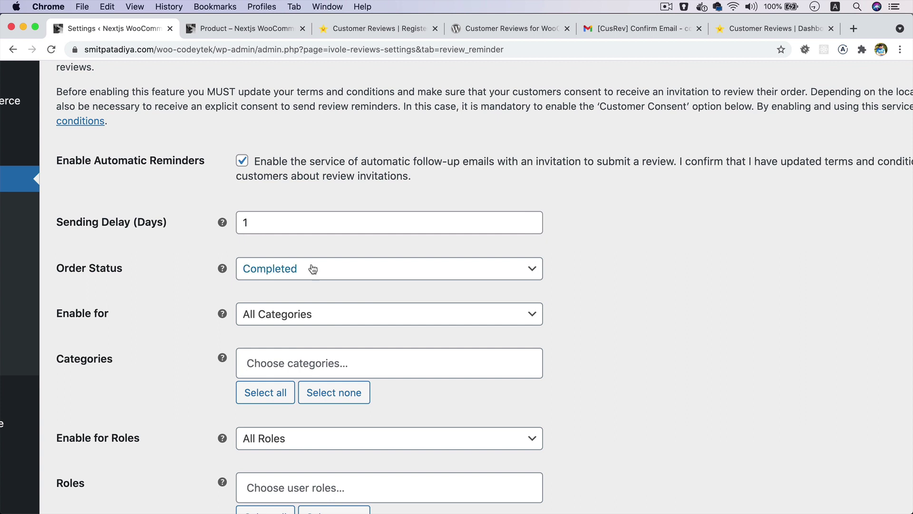
scroll(317, 269, "down", 3)
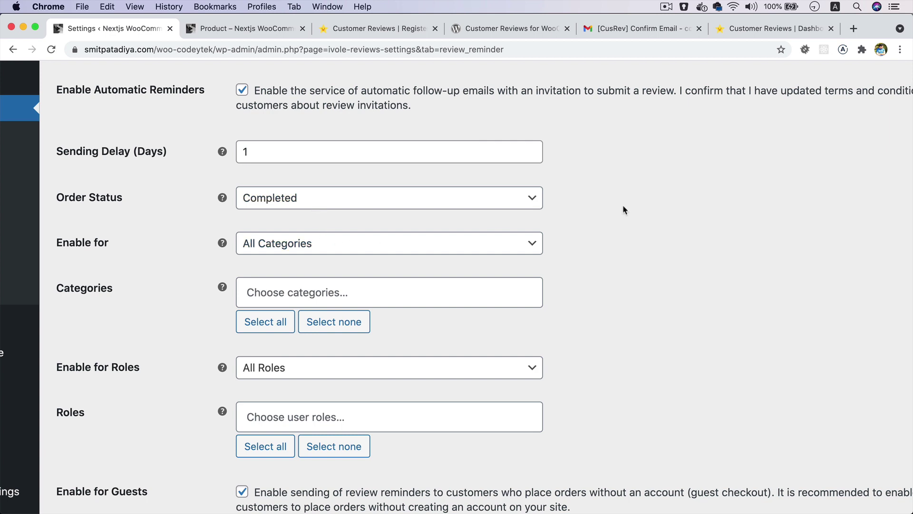
scroll(623, 210, "down", 5)
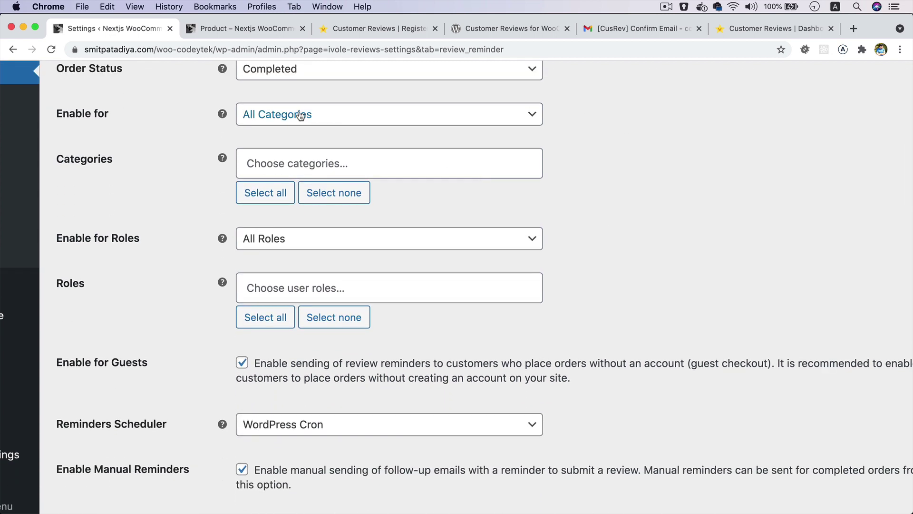
left_click(338, 120)
left_click(609, 125)
- Look over the remaining reminder options: guest and manual reminders, one per order, WordPress Cron
scroll(320, 245, "down", 4)
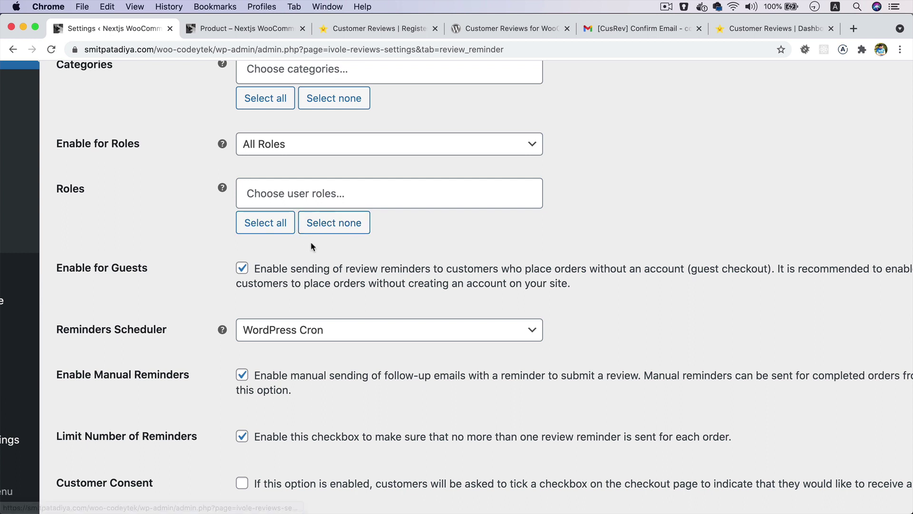
scroll(310, 242, "down", 2)
scroll(312, 245, "down", 4)
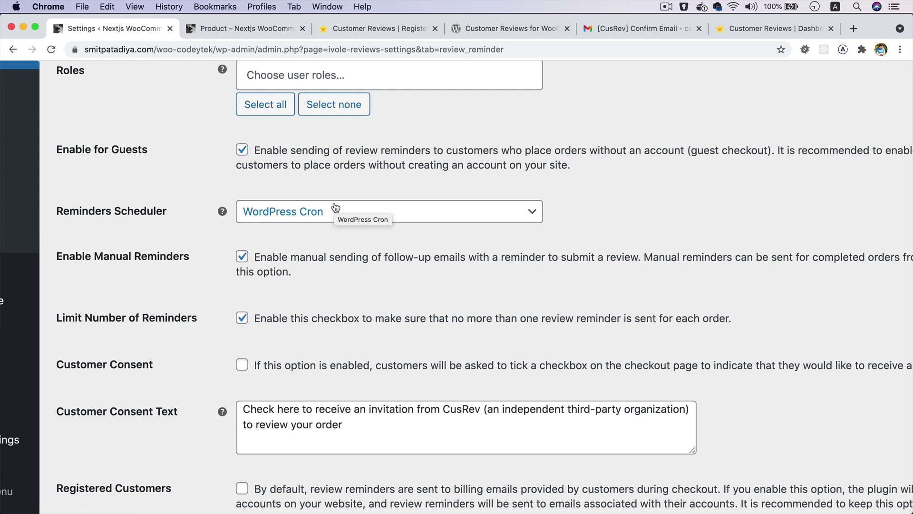
scroll(333, 275, "down", 2)
scroll(333, 285, "down", 1)
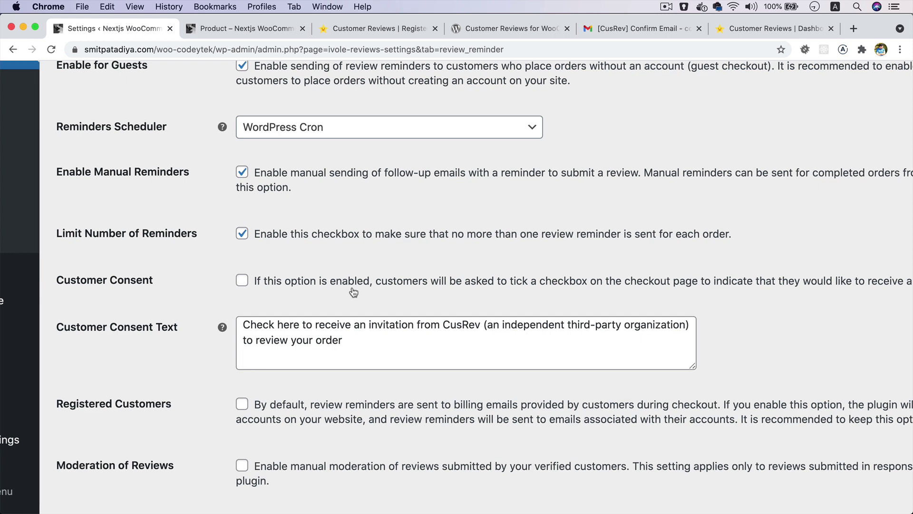
scroll(394, 296, "right", 3)
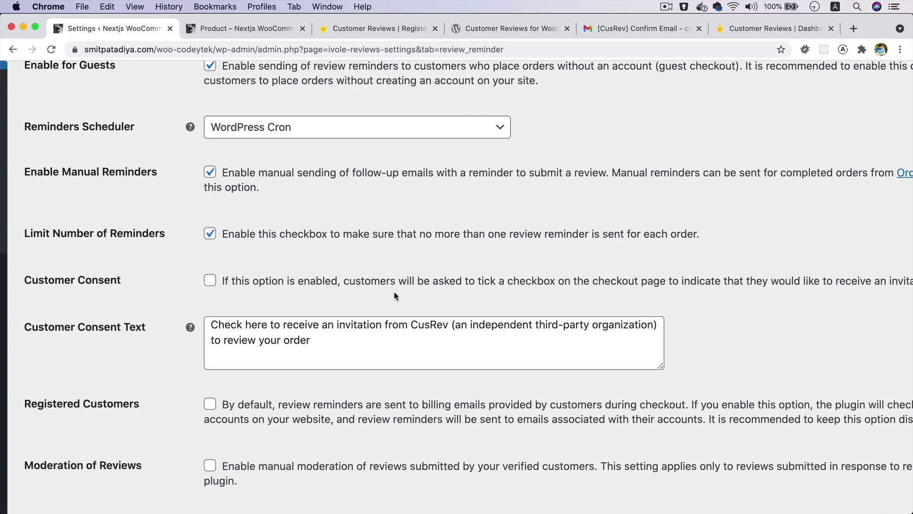
scroll(394, 296, "right", 5)
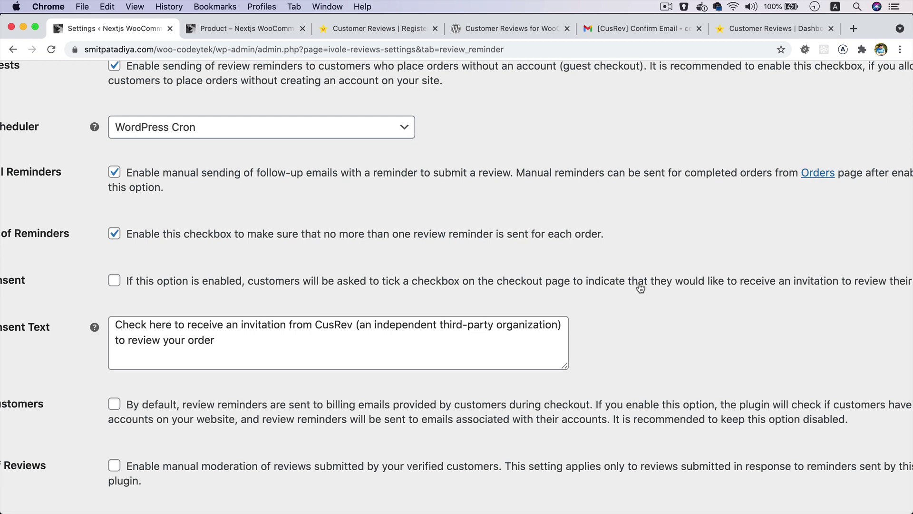
scroll(658, 291, "right", 3)
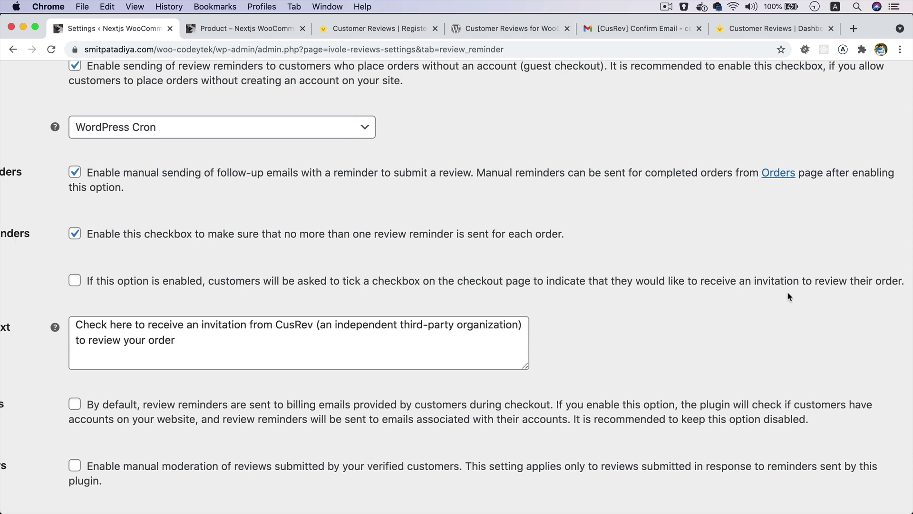
scroll(787, 293, "left", 5)
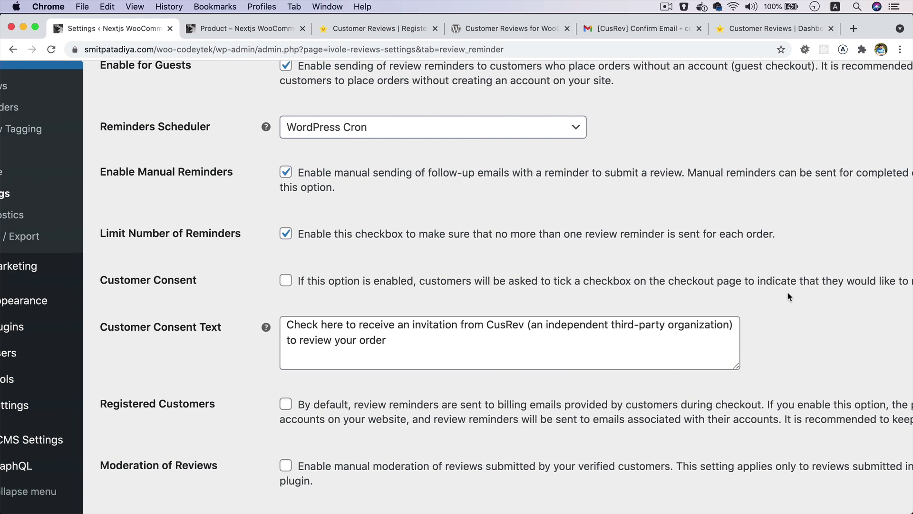
scroll(787, 295, "down", 3)
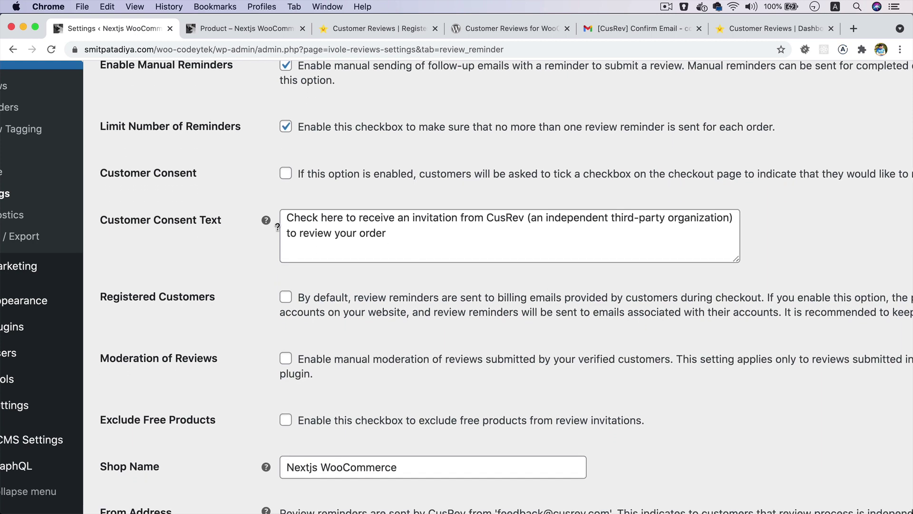
scroll(403, 215, "down", 3)
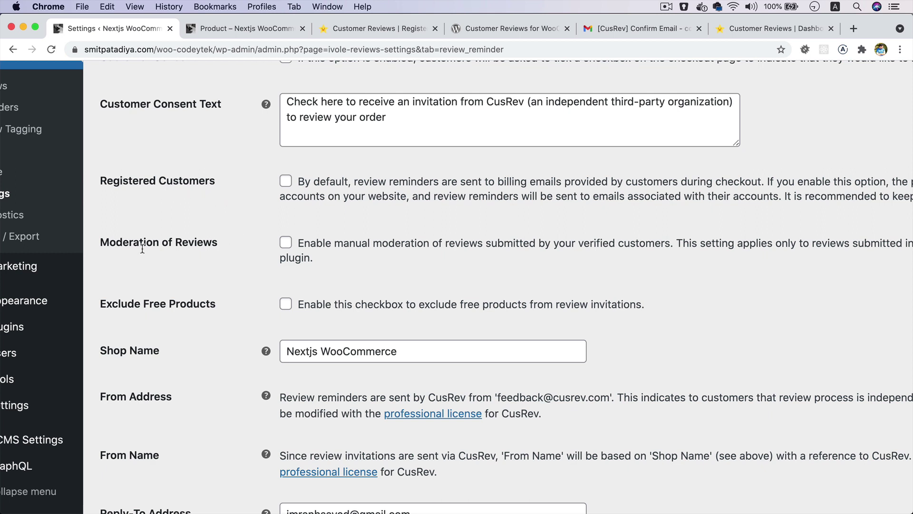
- Turn on manual moderation of reviews and scroll down to the reminder email template
left_click(286, 243)
scroll(291, 246, "down", 3)
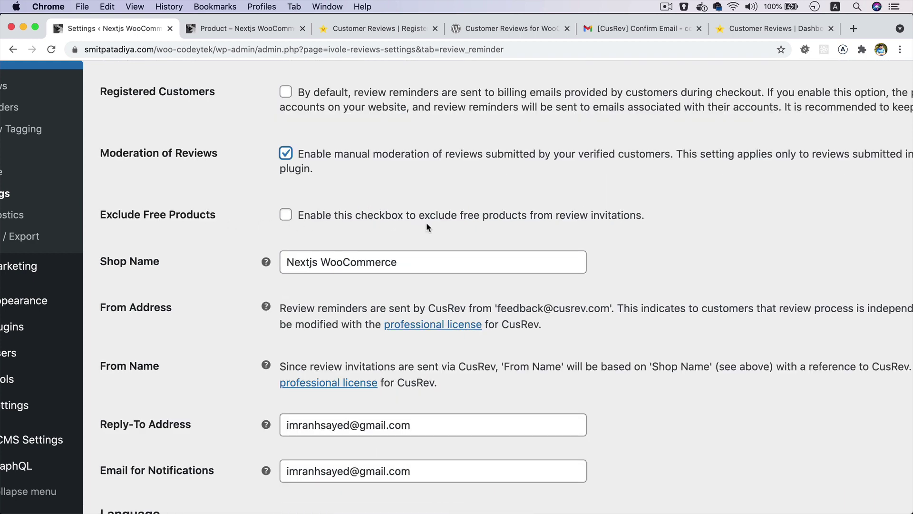
scroll(500, 230, "down", 4)
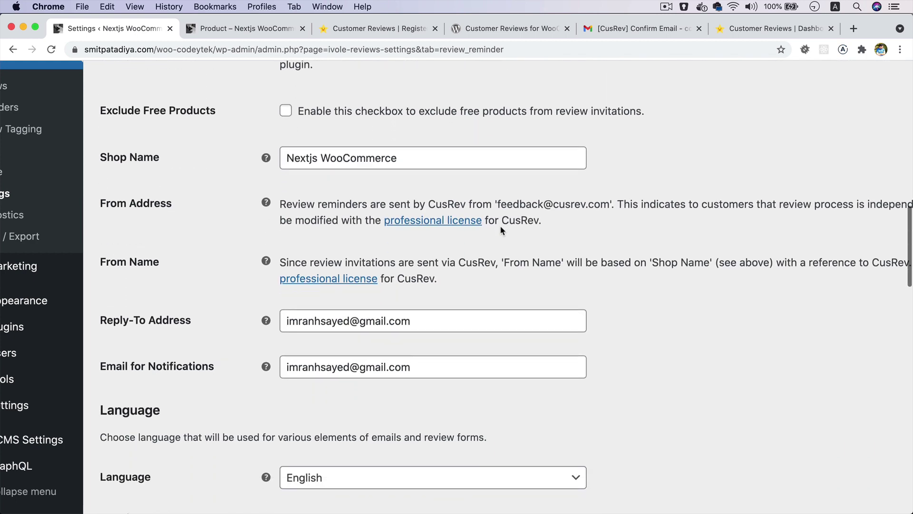
scroll(324, 403, "up", 8)
scroll(392, 407, "down", 7)
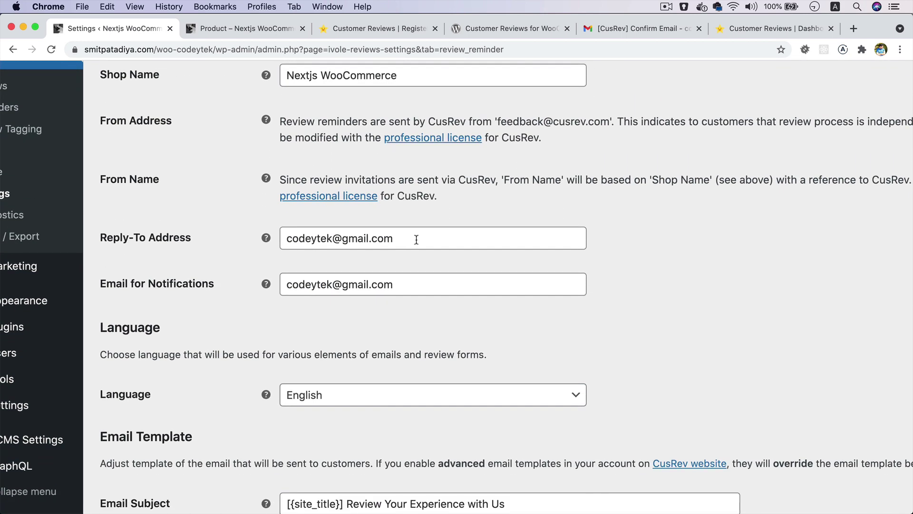
scroll(401, 324, "down", 6)
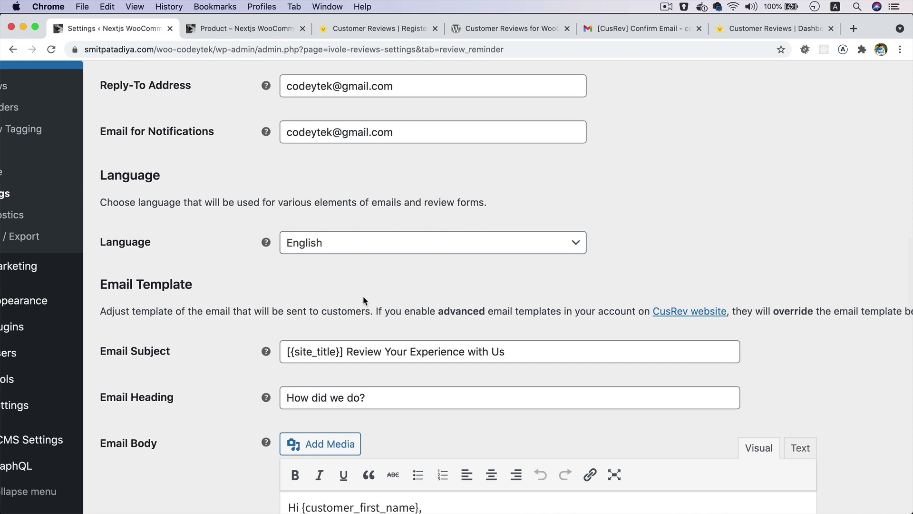
scroll(363, 297, "down", 1)
scroll(465, 306, "down", 2)
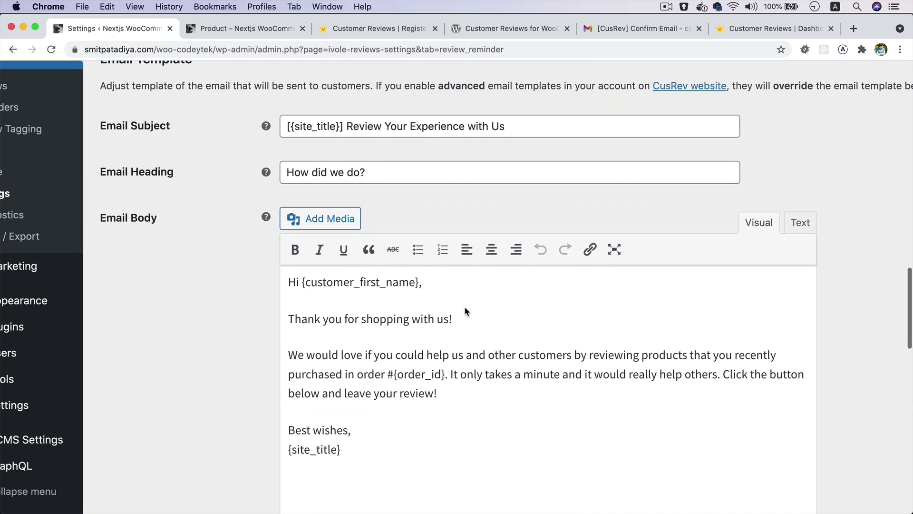
- Inspect the {site_title} and {customer_first_name} template variables down to the Email Color fields
double_click(315, 114)
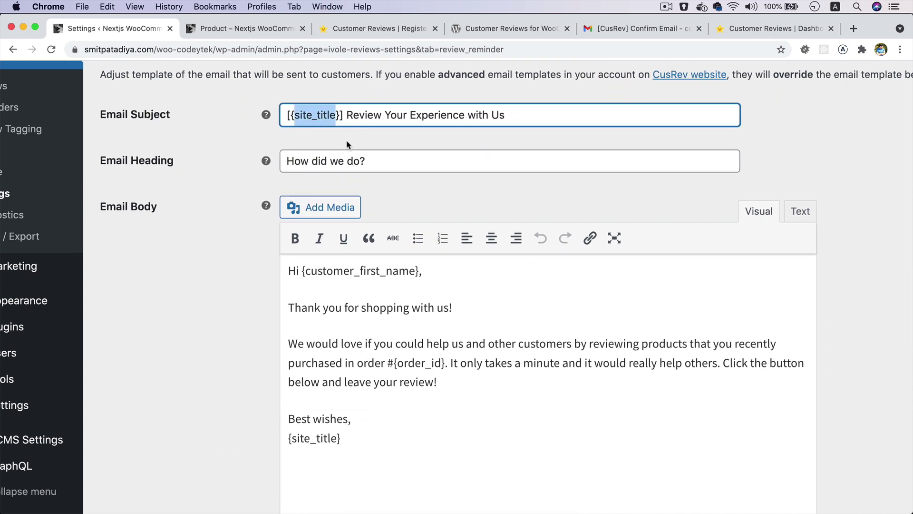
scroll(404, 284, "down", 2)
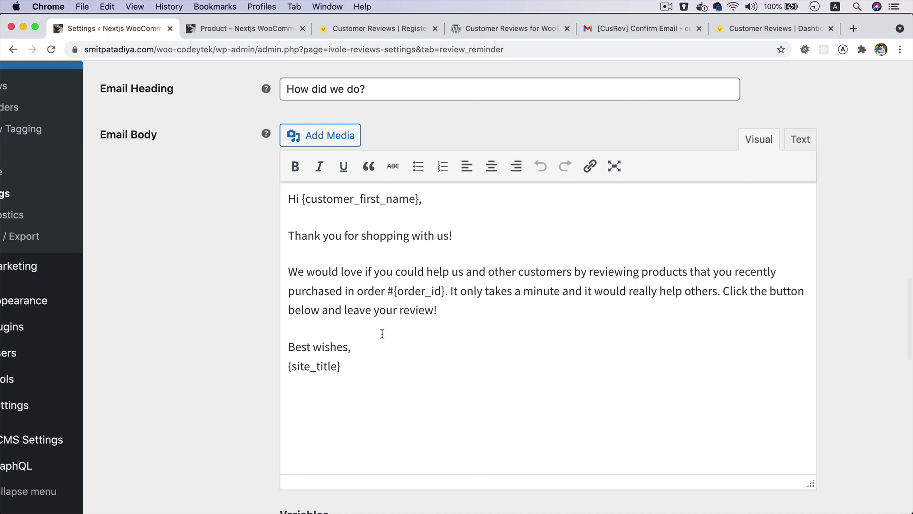
scroll(408, 303, "up", 4)
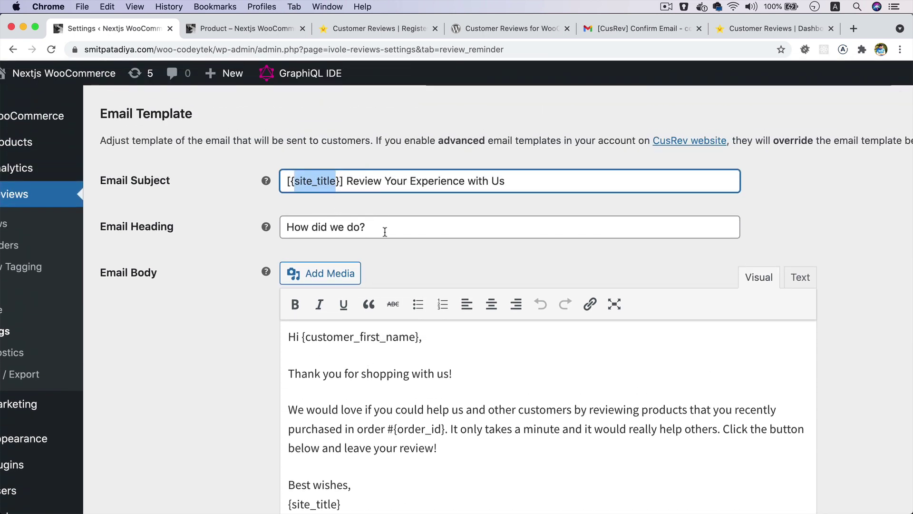
scroll(384, 231, "down", 3)
double_click(340, 248)
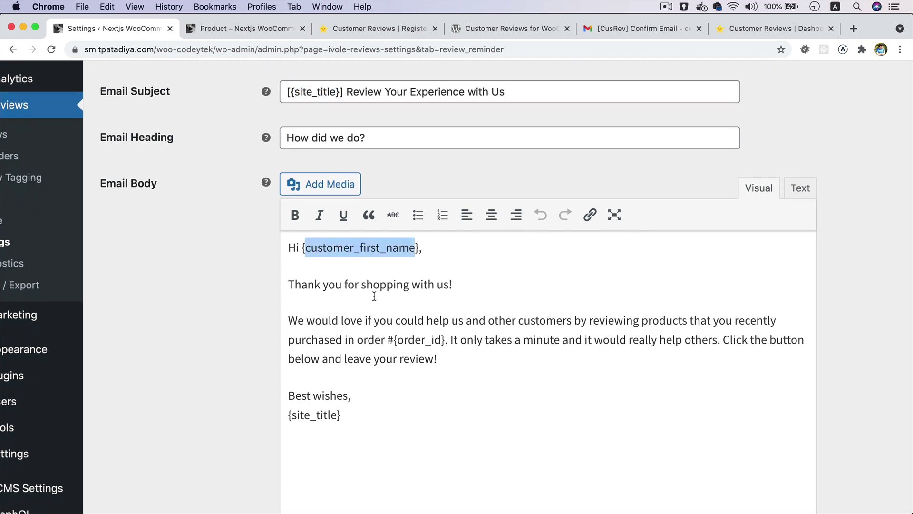
scroll(395, 324, "down", 3)
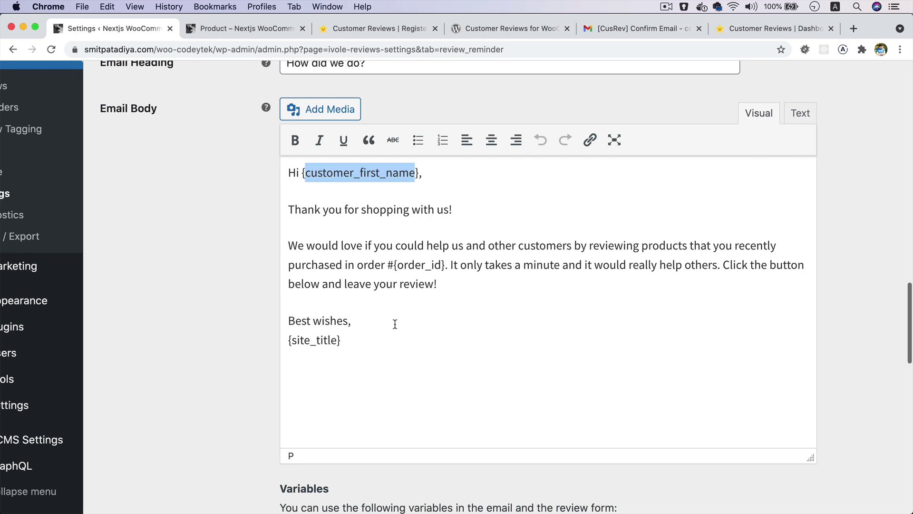
scroll(542, 286, "down", 5)
scroll(543, 286, "down", 1)
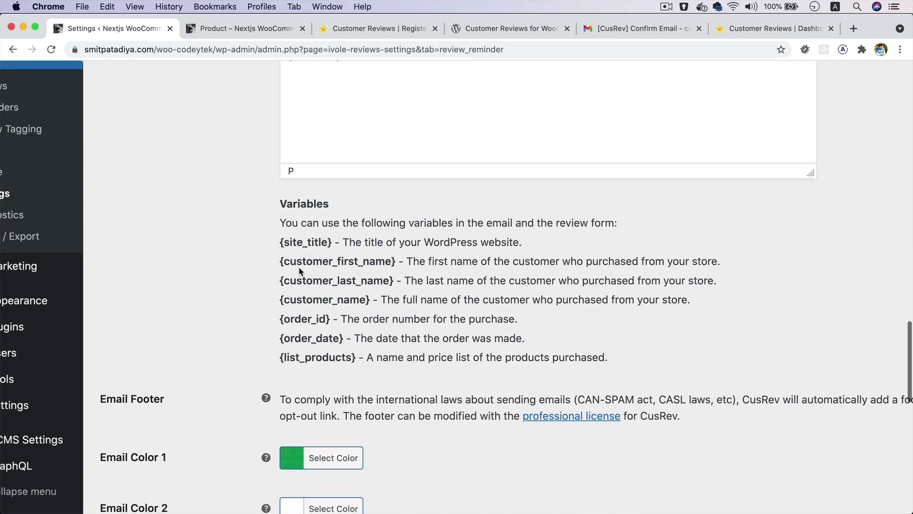
left_click_drag(279, 242, 632, 357)
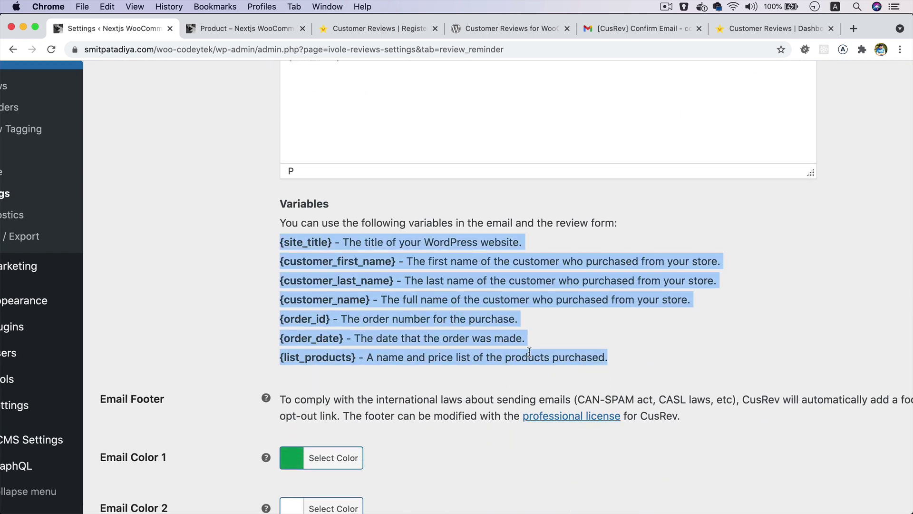
scroll(528, 352, "down", 5)
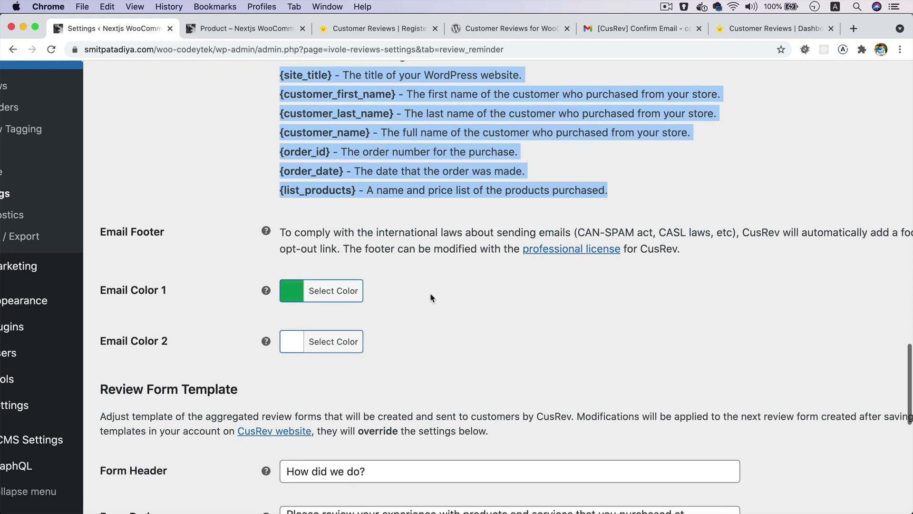
- Set Email Color 1 to yellow-green (#cddc39)
left_click(430, 293)
scroll(349, 257, "down", 2)
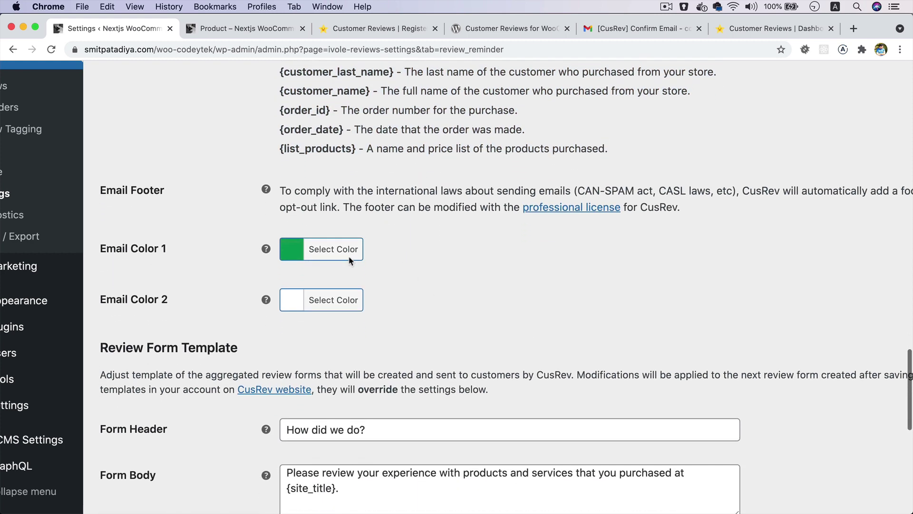
scroll(349, 261, "down", 2)
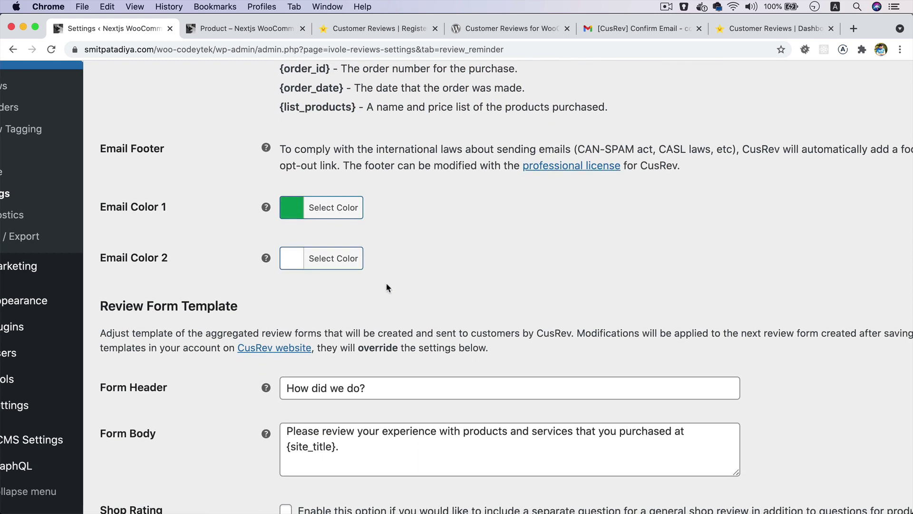
scroll(386, 286, "down", 5)
scroll(356, 238, "up", 5)
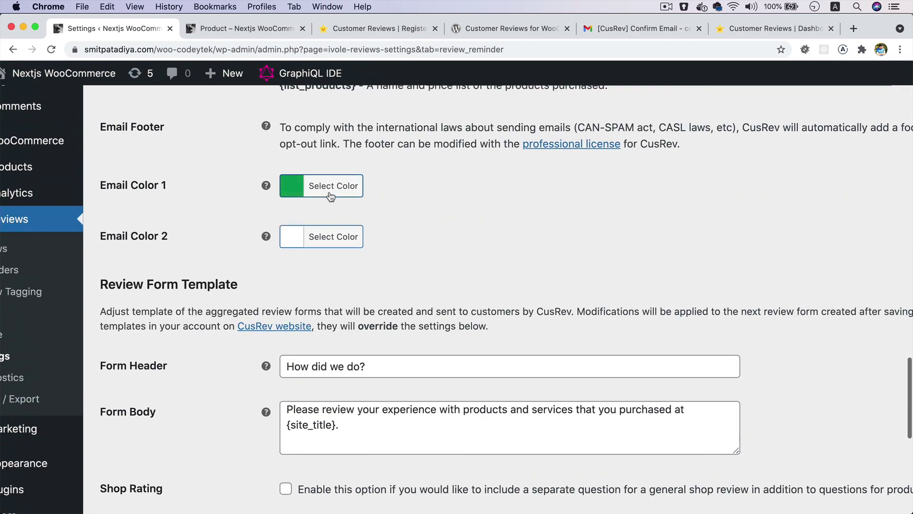
left_click(330, 195)
left_click(396, 375)
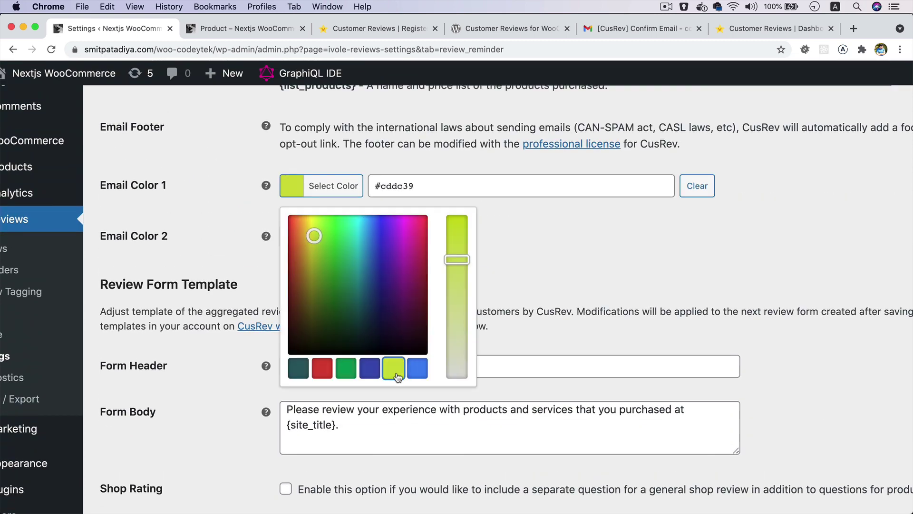
left_click(533, 307)
- Enable Comment Required so reviews must include a written comment
scroll(399, 354, "down", 3)
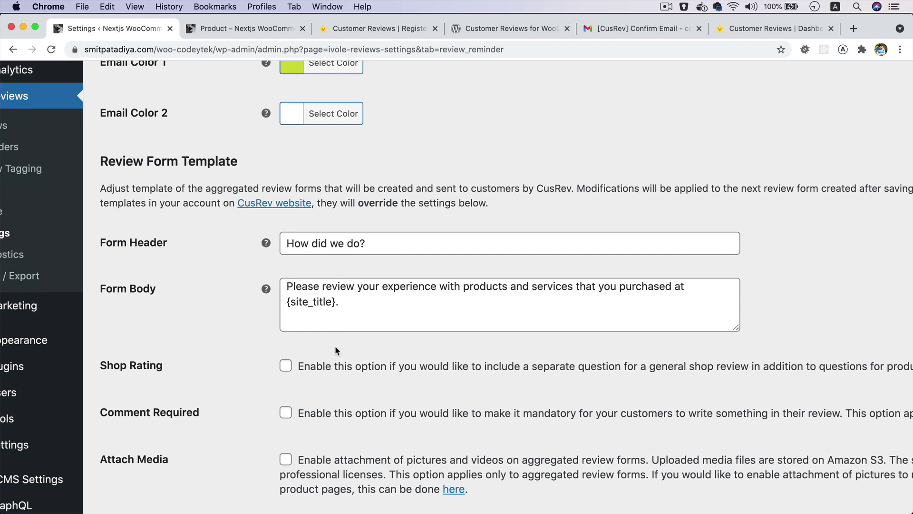
scroll(334, 350, "down", 3)
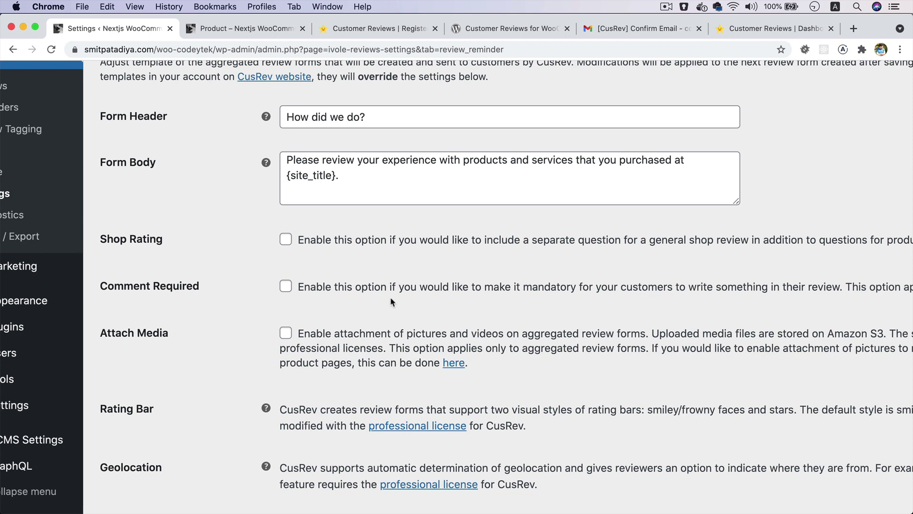
scroll(391, 301, "down", 2)
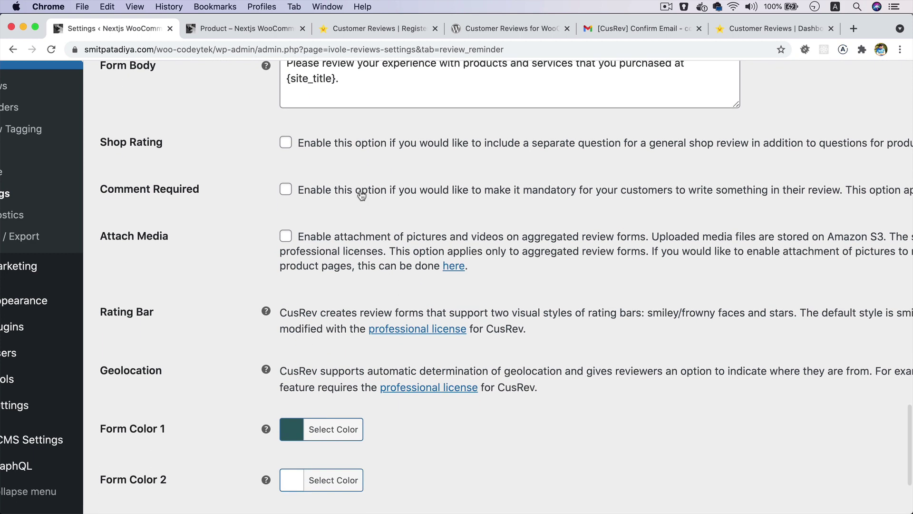
left_click(361, 192)
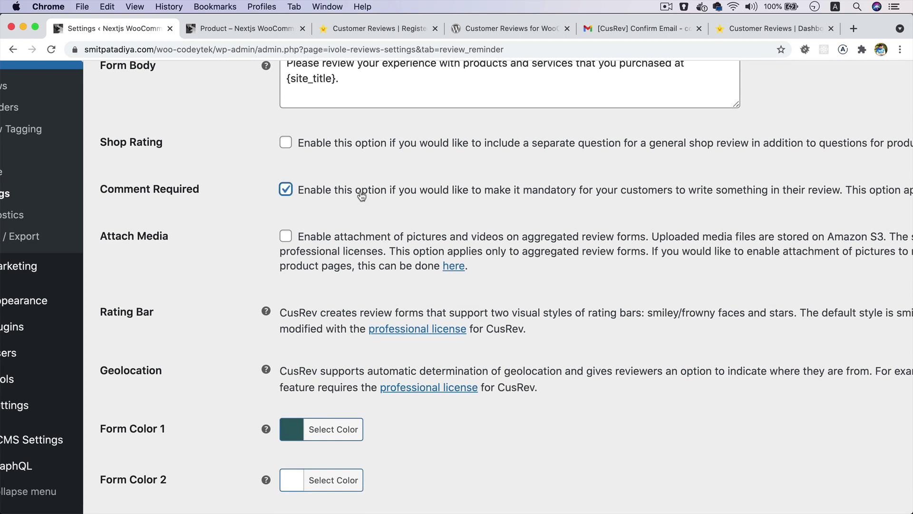
- Set Form Color 1 to yellow-green, leaving Form Color 3 unchanged
scroll(400, 223, "down", 2)
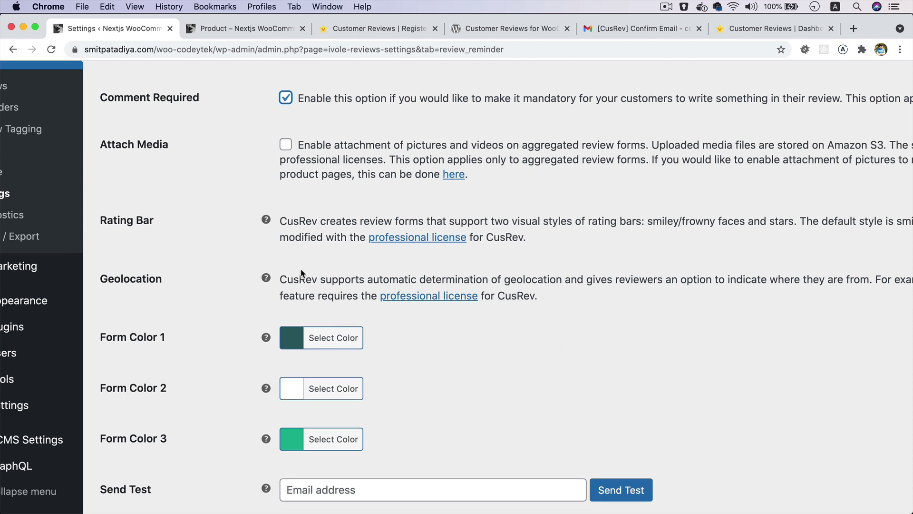
scroll(300, 278, "down", 3)
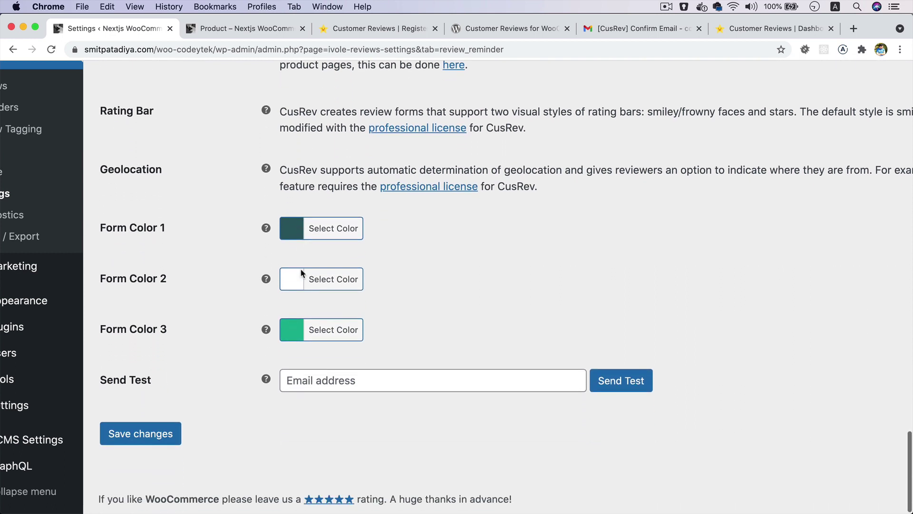
left_click(341, 233)
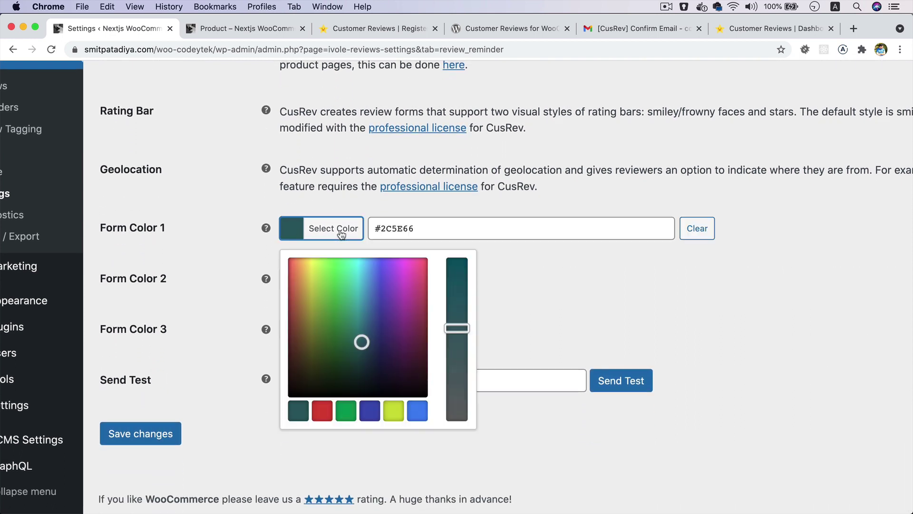
left_click(393, 409)
left_click(552, 343)
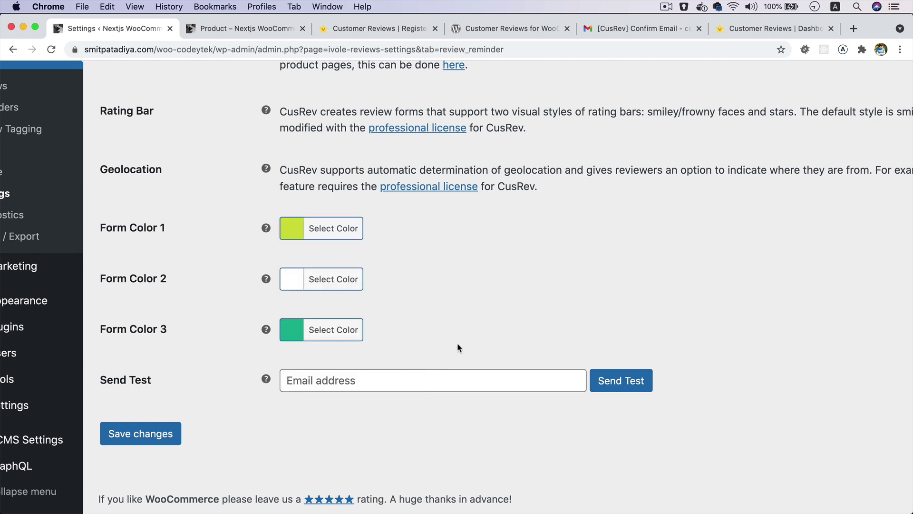
left_click(336, 330)
scroll(410, 440, "down", 1)
scroll(410, 444, "down", 1)
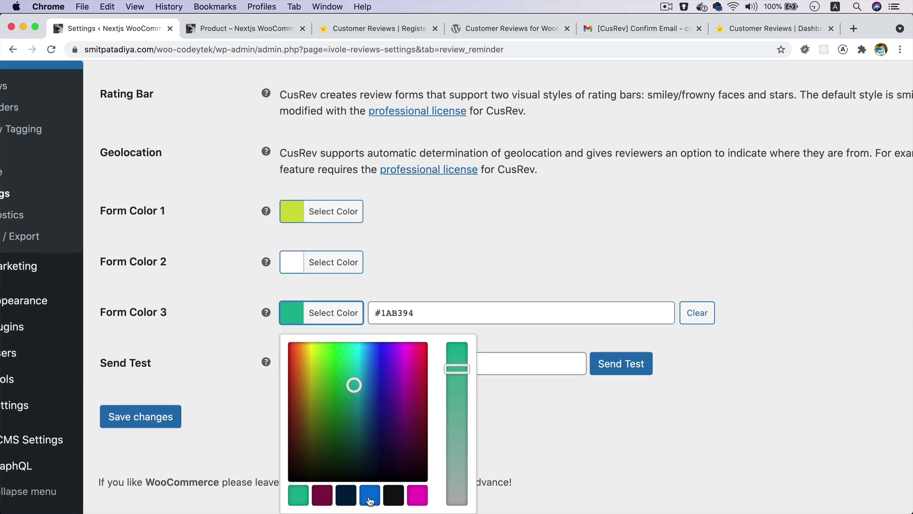
left_click(451, 264)
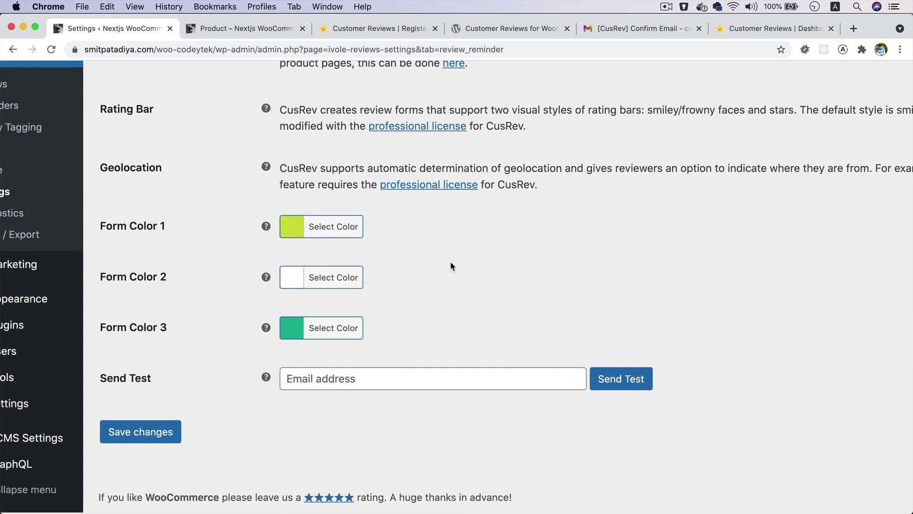
- Save the review reminder settings
left_click(172, 433)
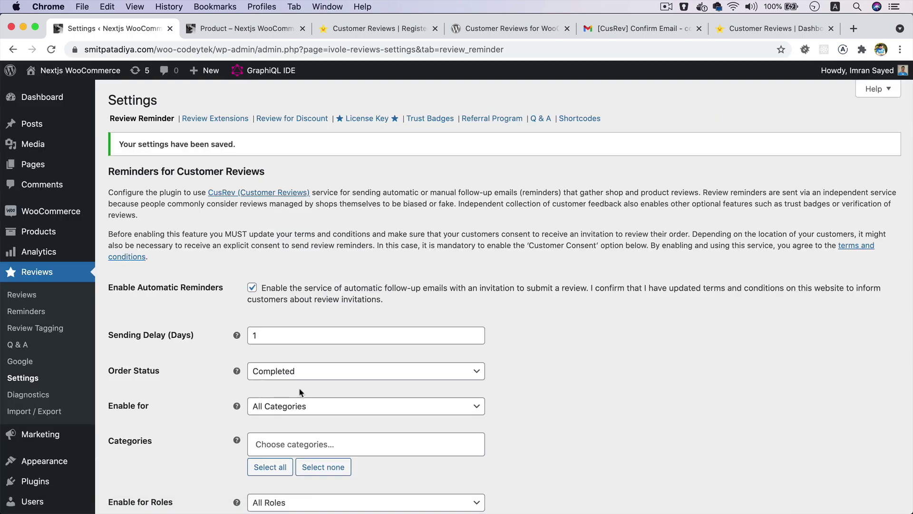
scroll(531, 337, "down", 20)
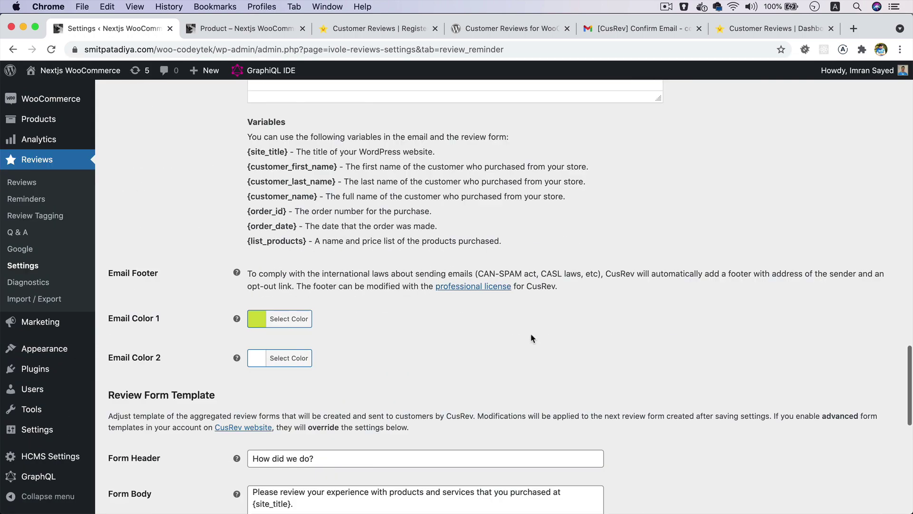
scroll(531, 338, "up", 5)
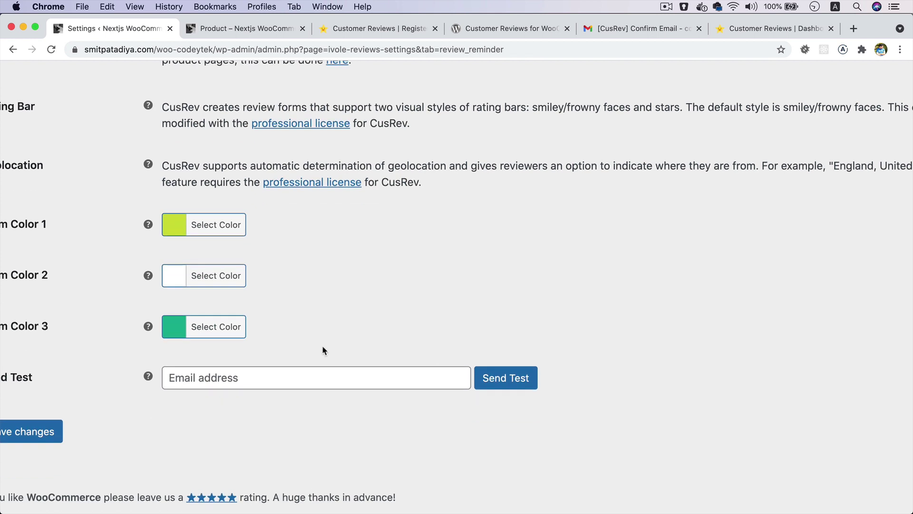
- Send a test reminder email to the owner's autofilled e-mail address
left_click(243, 380)
key("Down")
key("Return")
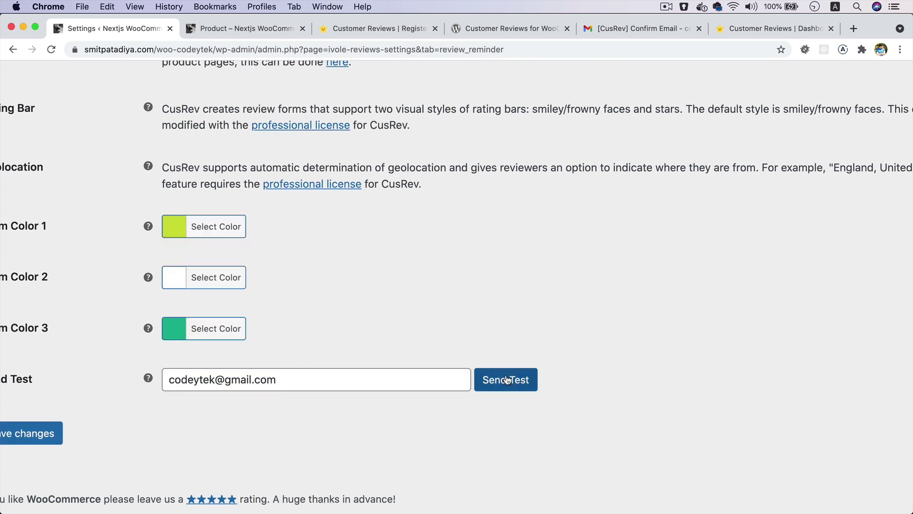
left_click(507, 380)
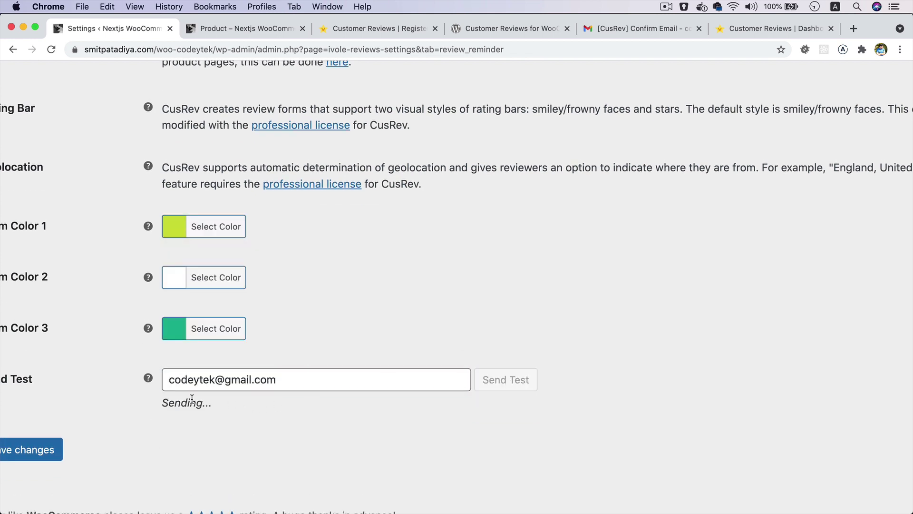
scroll(191, 398, "left", 5)
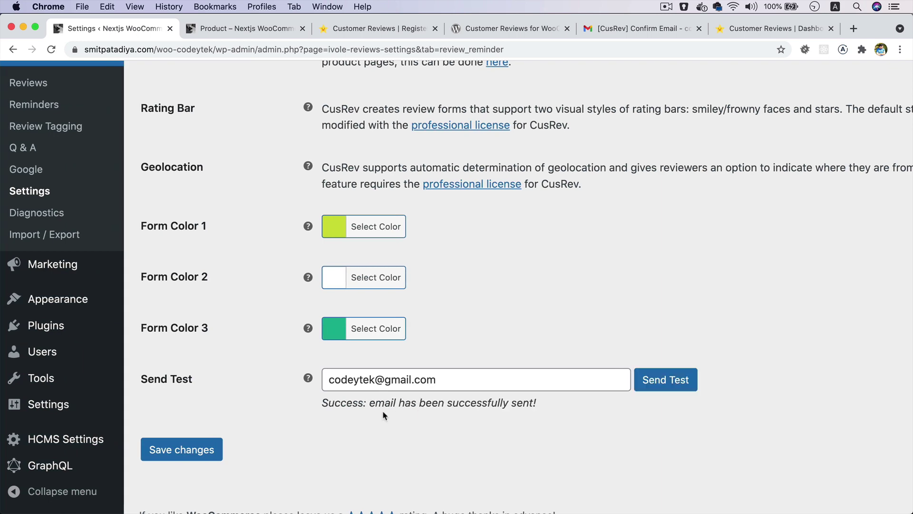
scroll(359, 409, "right", 2)
scroll(428, 407, "up", 5)
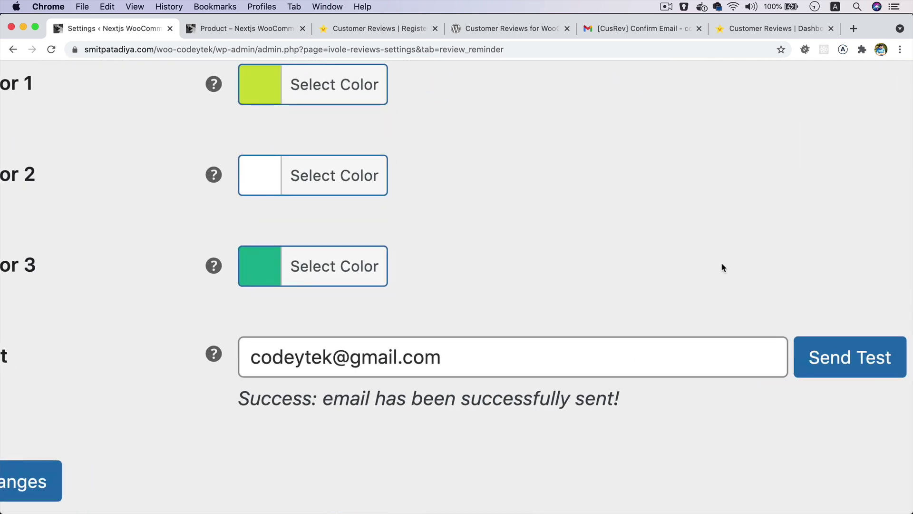
- Open the new 'Review Your Experience with Us' test email from the Gmail inbox
left_click(623, 29)
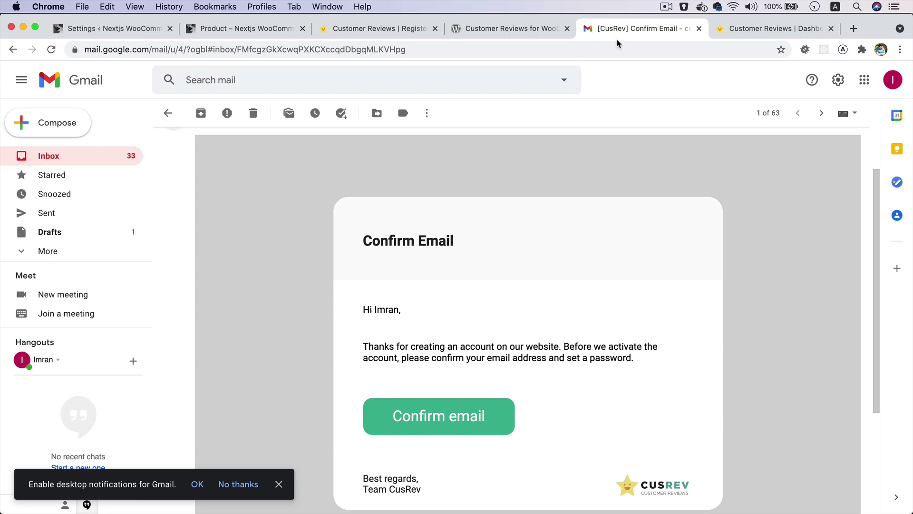
left_click(79, 158)
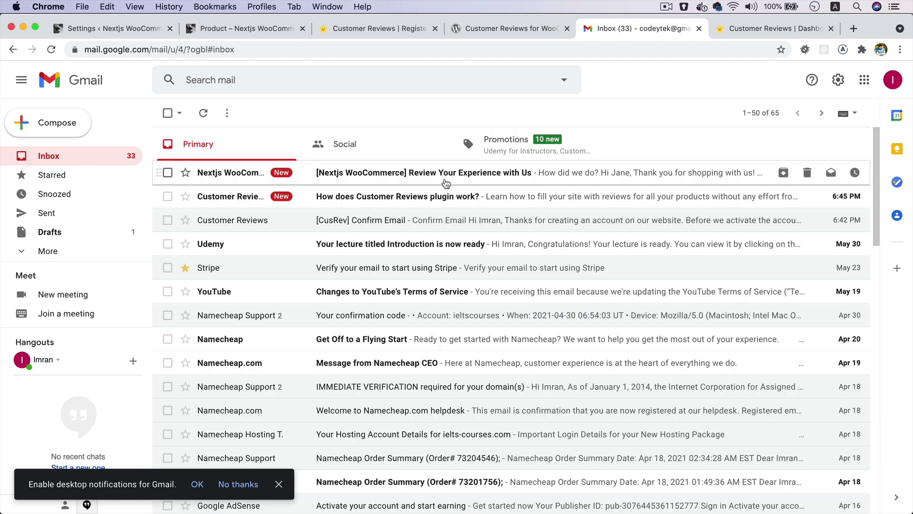
left_click(446, 184)
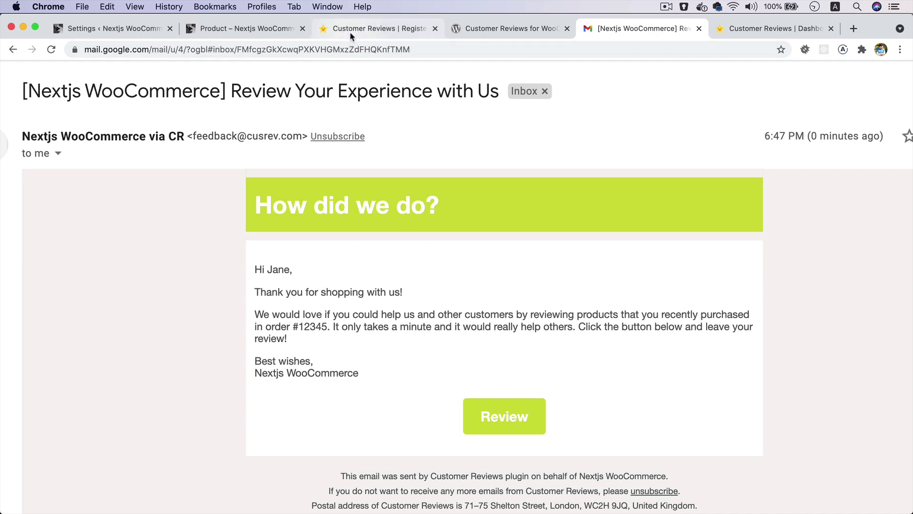
- Compare the email's yellow-green 'How did we do?' header and wording with the reminder settings
left_click(122, 29)
scroll(451, 250, "up", 1)
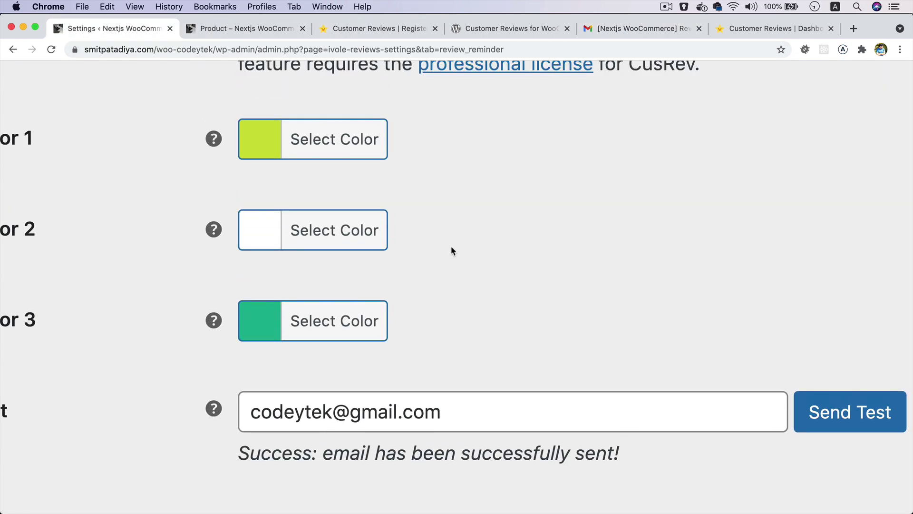
left_click(637, 28)
left_click_drag(272, 292, 412, 356)
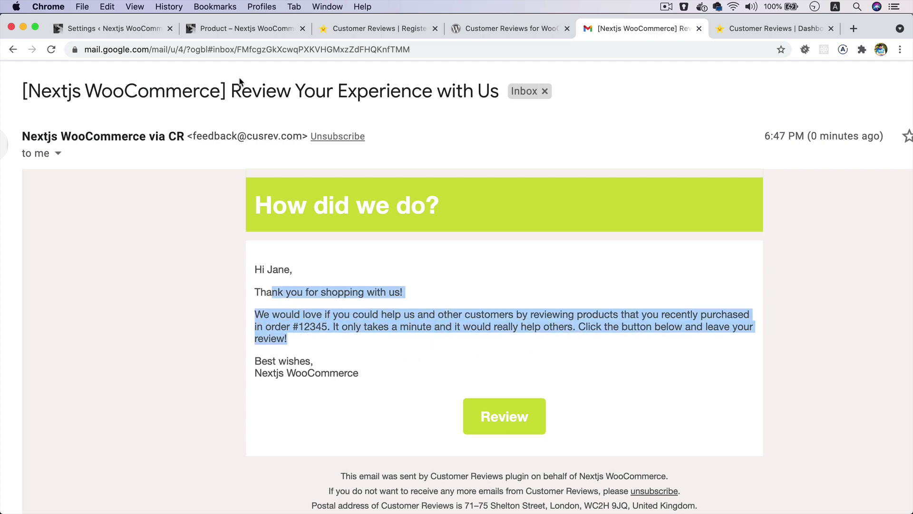
left_click(124, 29)
scroll(484, 235, "up", 4)
scroll(484, 235, "up", 5)
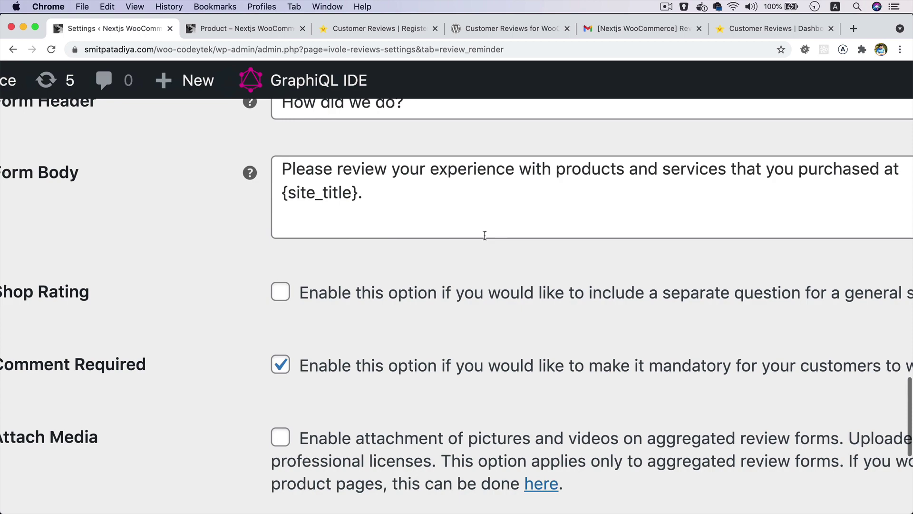
scroll(484, 235, "down", 5)
scroll(484, 235, "up", 10)
scroll(484, 235, "up", 5)
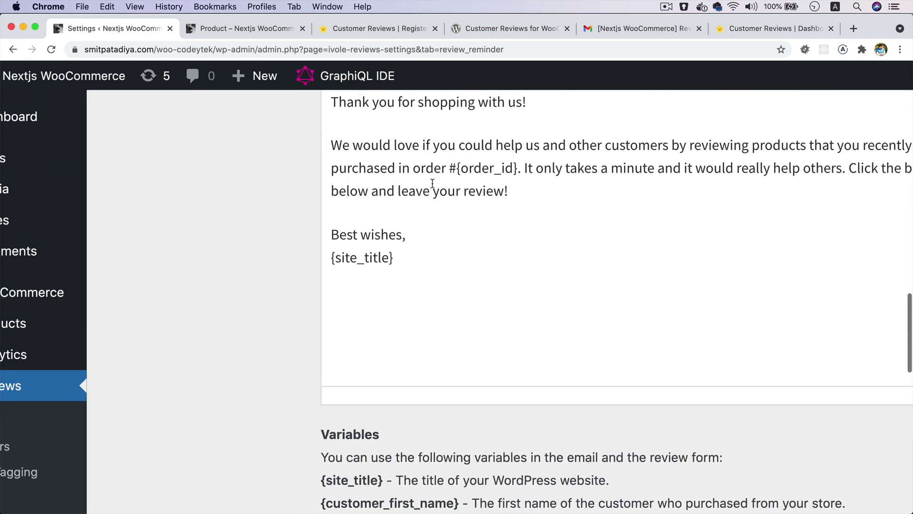
scroll(432, 183, "up", 3)
left_click(765, 28)
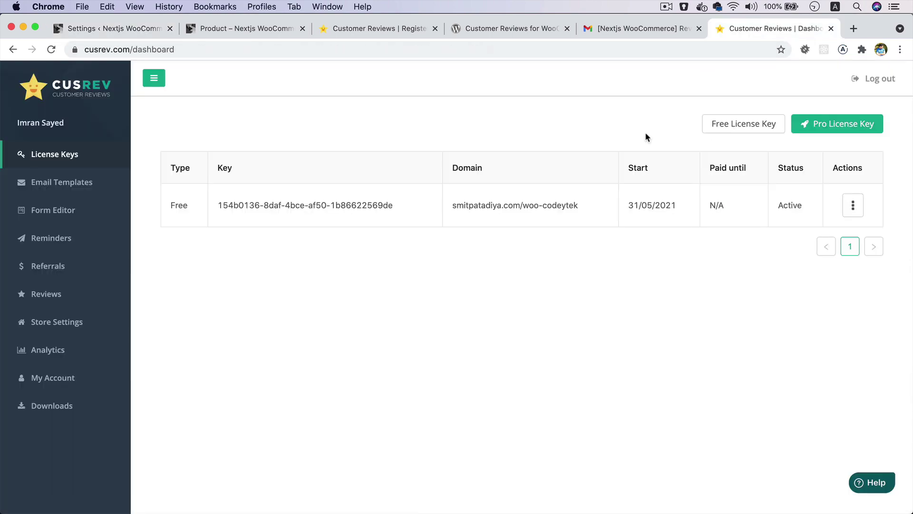
left_click(611, 29)
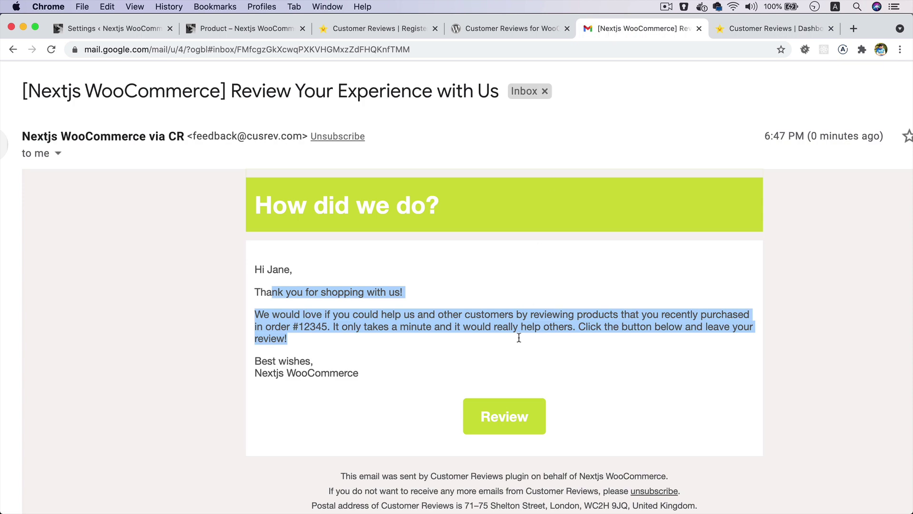
- From the email's Review button, give the shoes a 5 rating in the CusRev form, then close it
left_click(495, 424)
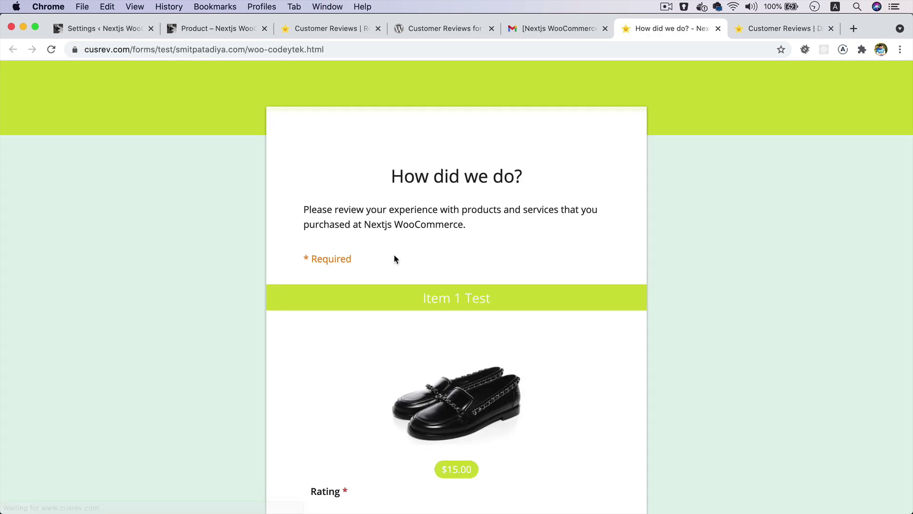
scroll(394, 255, "down", 4)
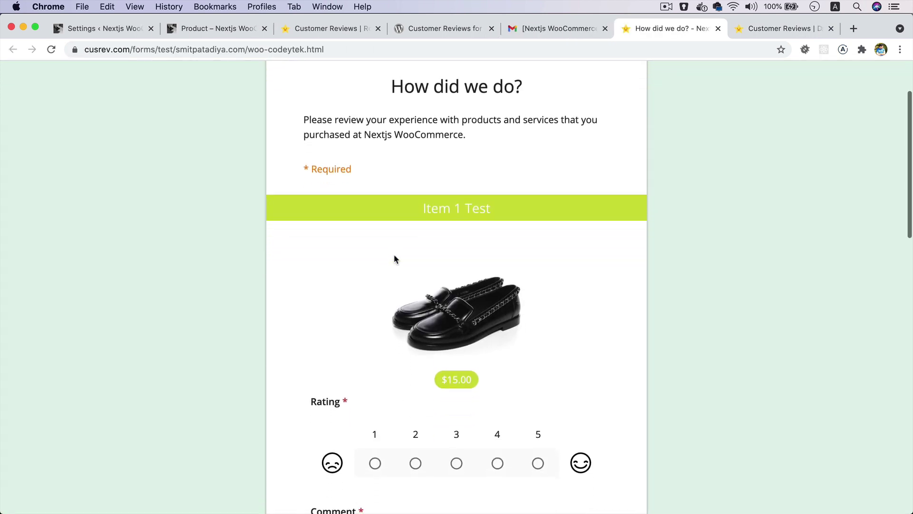
scroll(393, 259, "down", 7)
left_click(538, 301)
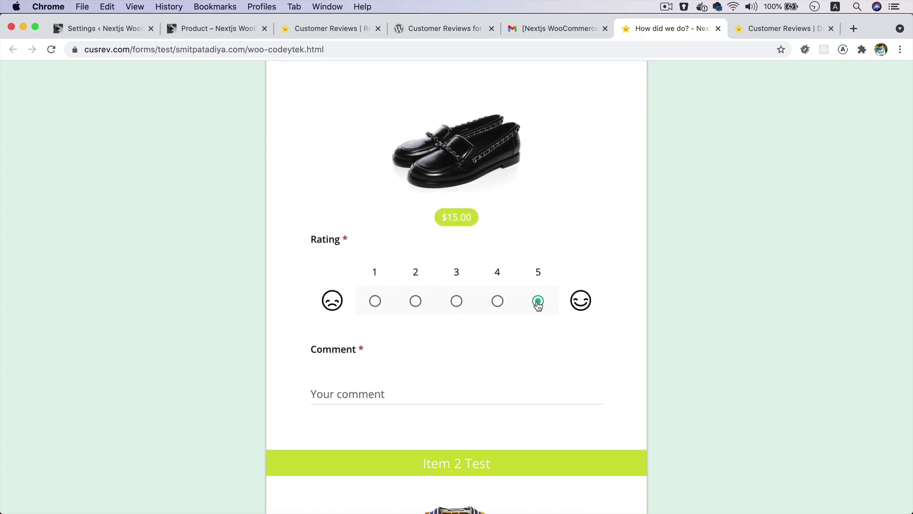
scroll(538, 305, "down", 16)
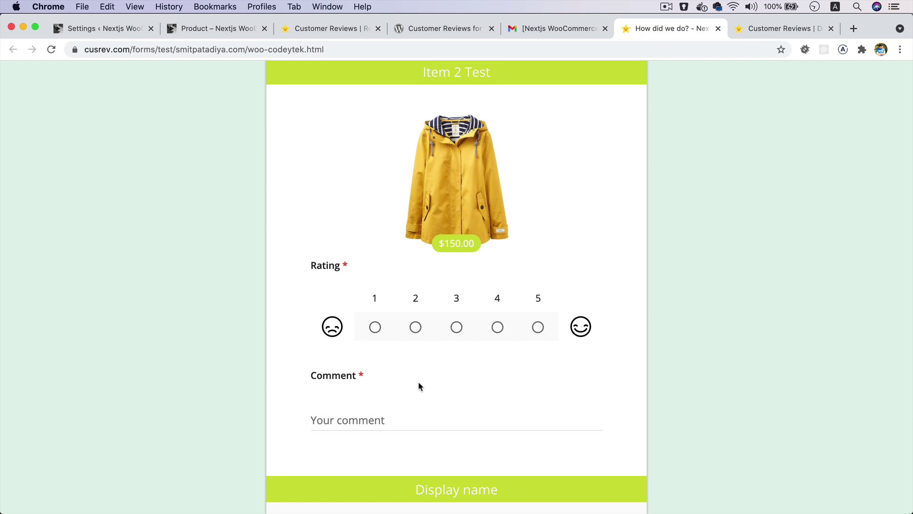
scroll(418, 385, "down", 12)
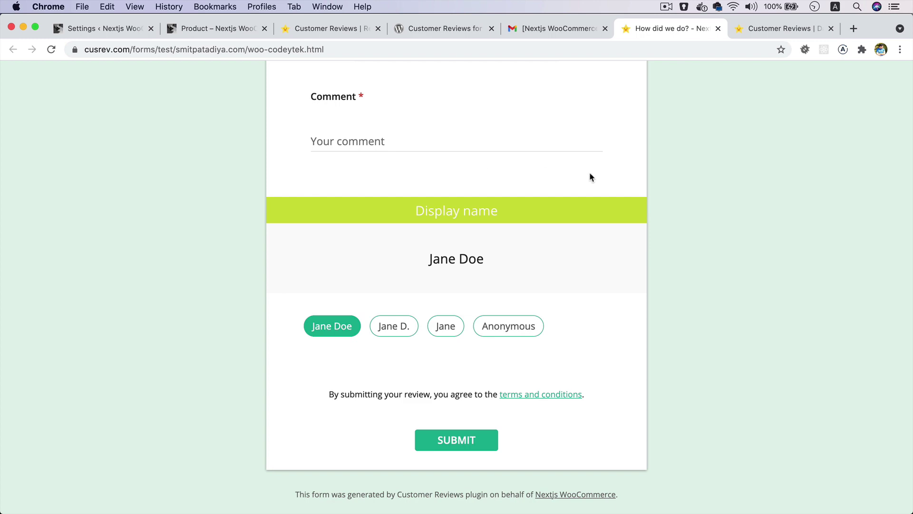
key("super+w")
- Add Belt, Cap and Beanie with Logo to the cart from the shop's product listing
left_click(139, 30)
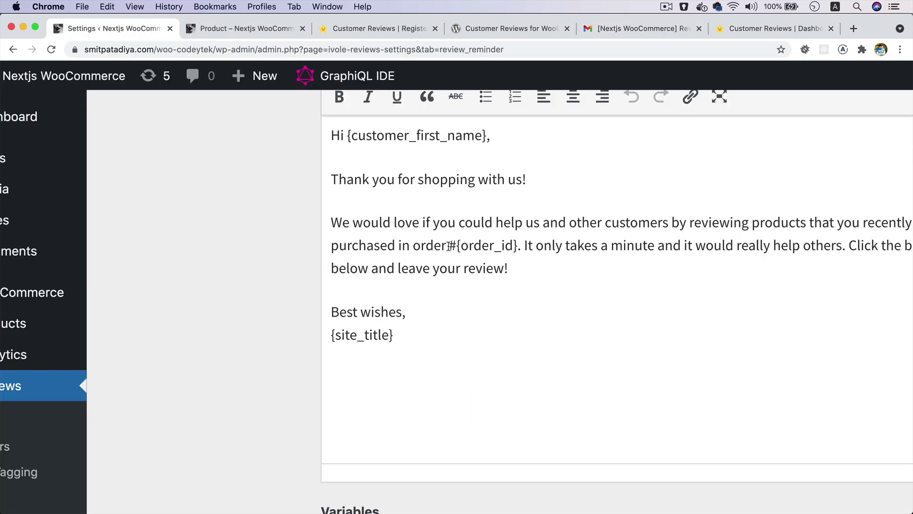
scroll(449, 245, "down", 5)
scroll(448, 245, "up", 20)
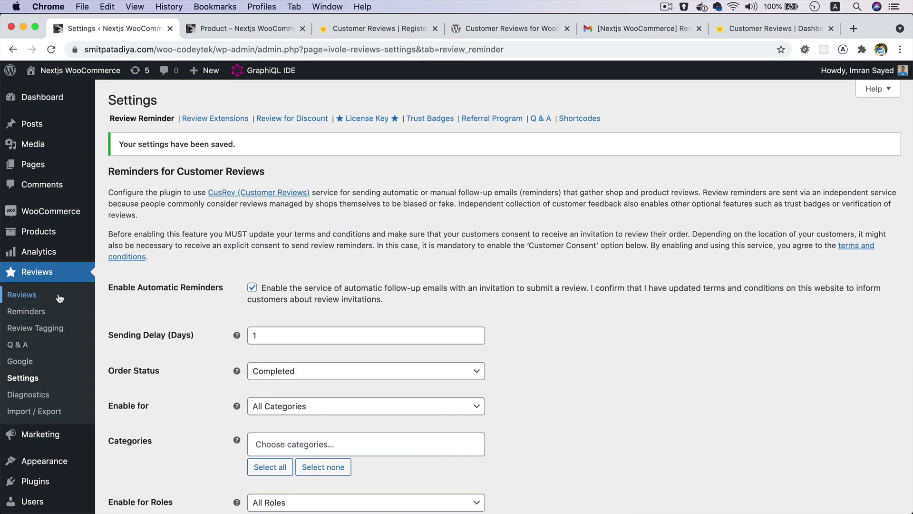
left_click(237, 28)
scroll(391, 318, "down", 3)
scroll(391, 318, "down", 2)
left_click(372, 363)
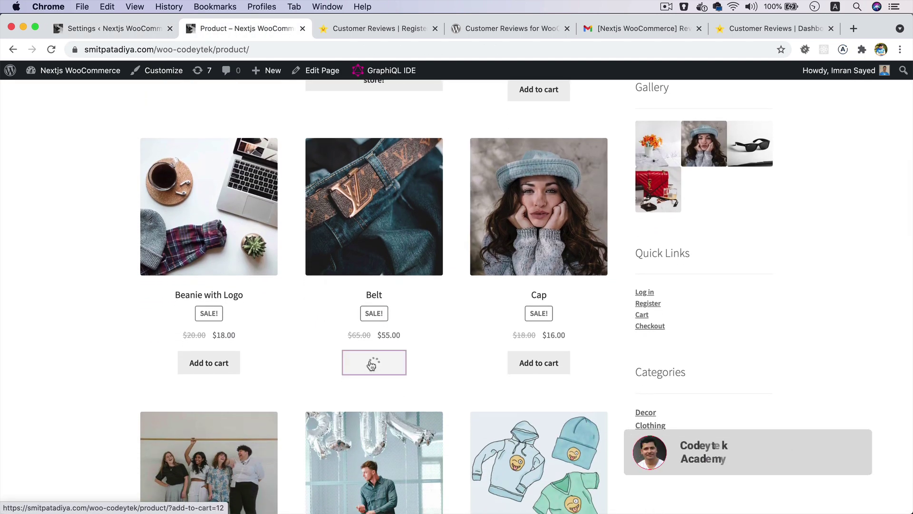
left_click(548, 368)
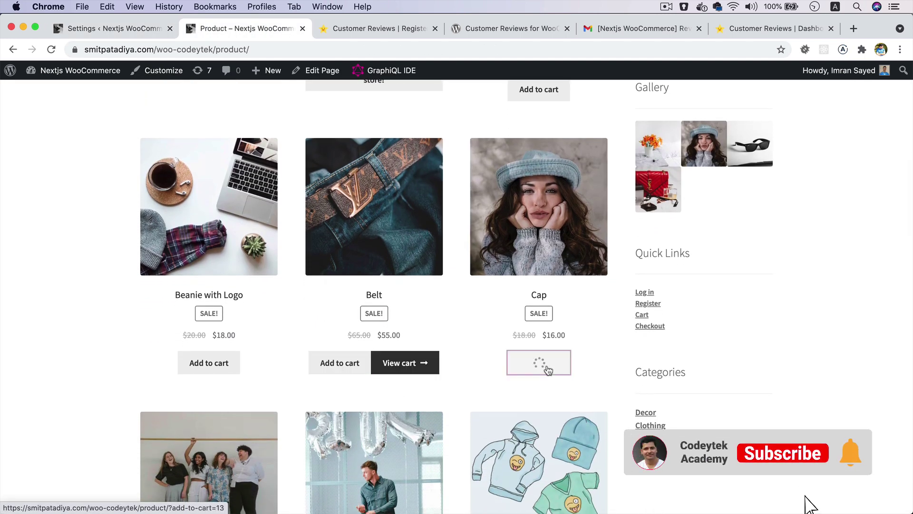
left_click(236, 372)
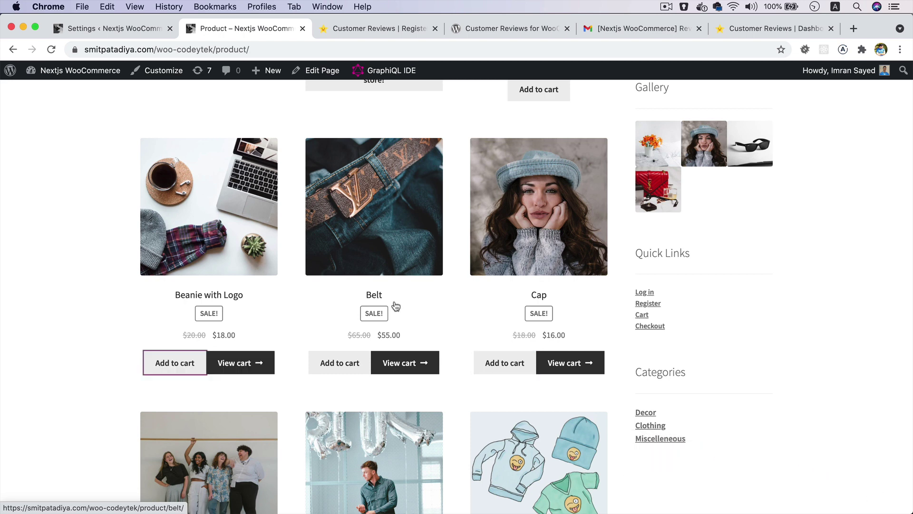
scroll(432, 327, "down", 1)
scroll(432, 326, "down", 1)
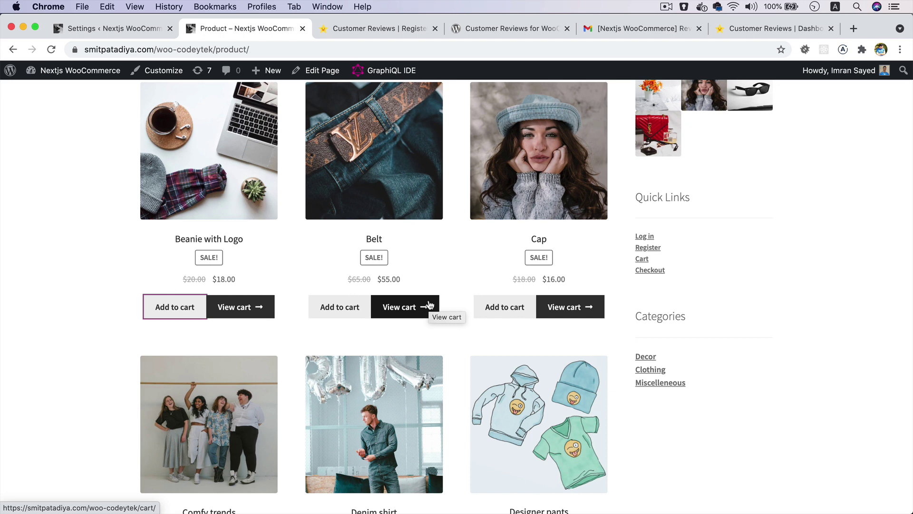
- View the cart holding 4 Wallpaper, Belt, Cap and Beanie with Logo, totalling $153.00
left_click(412, 307)
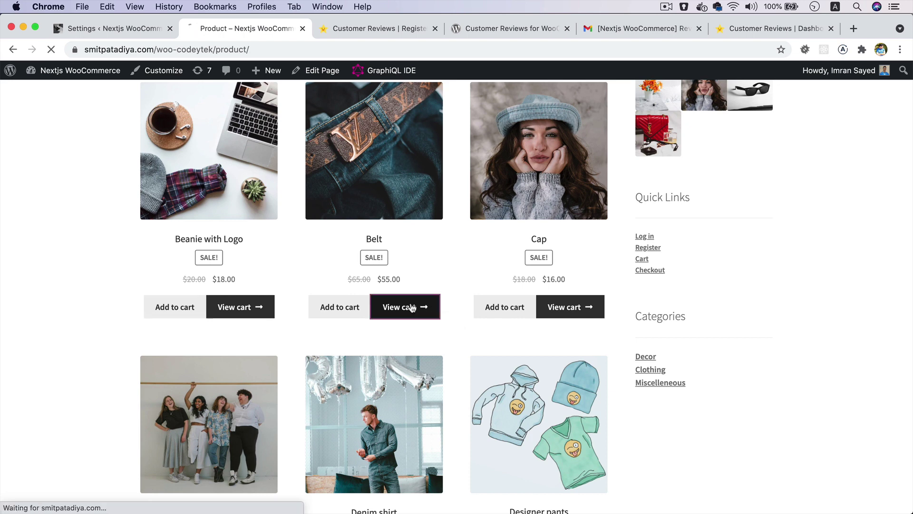
scroll(412, 308, "down", 6)
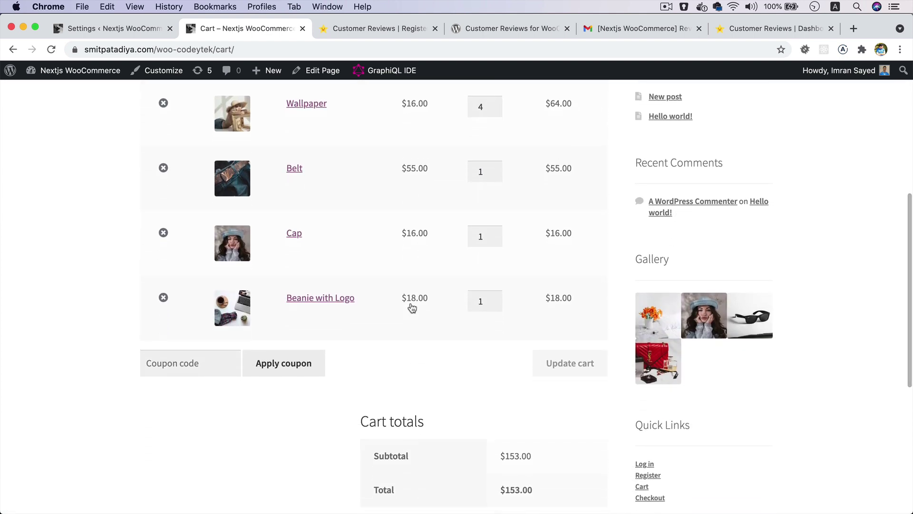
scroll(410, 308, "down", 1)
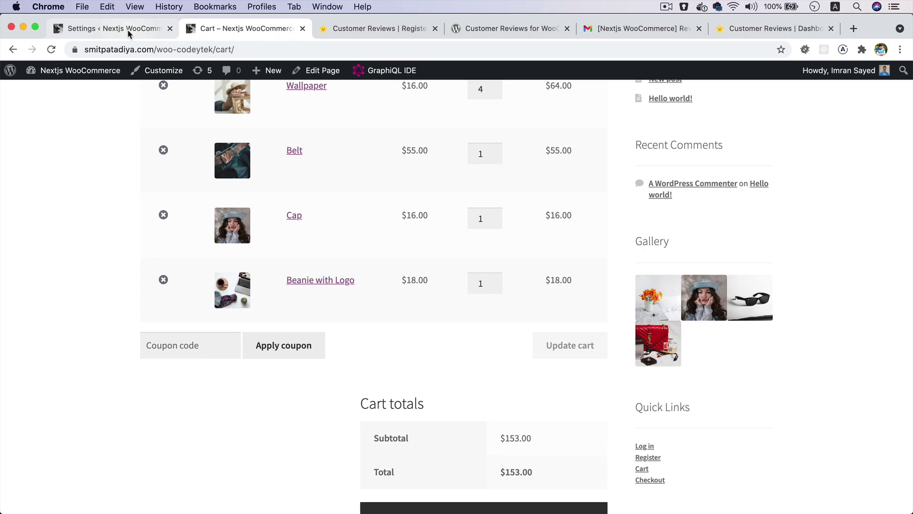
left_click(127, 29)
scroll(353, 302, "down", 8)
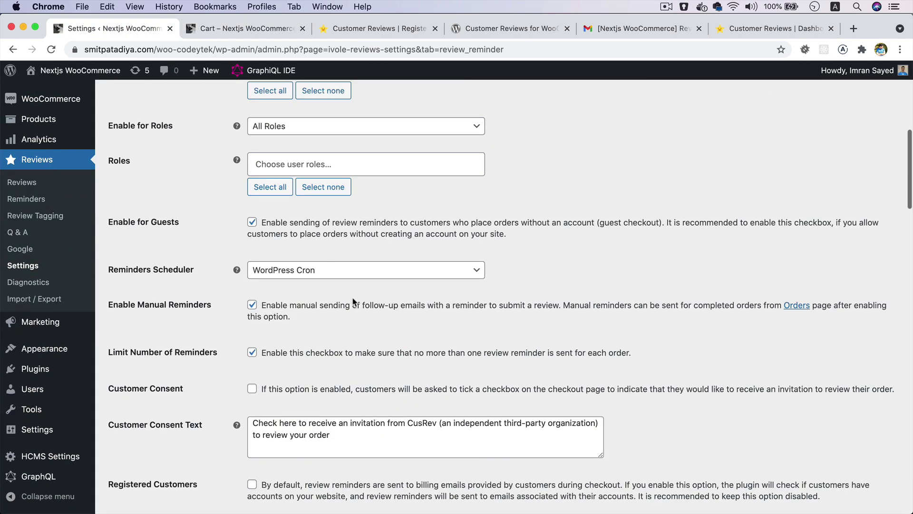
scroll(326, 369, "down", 20)
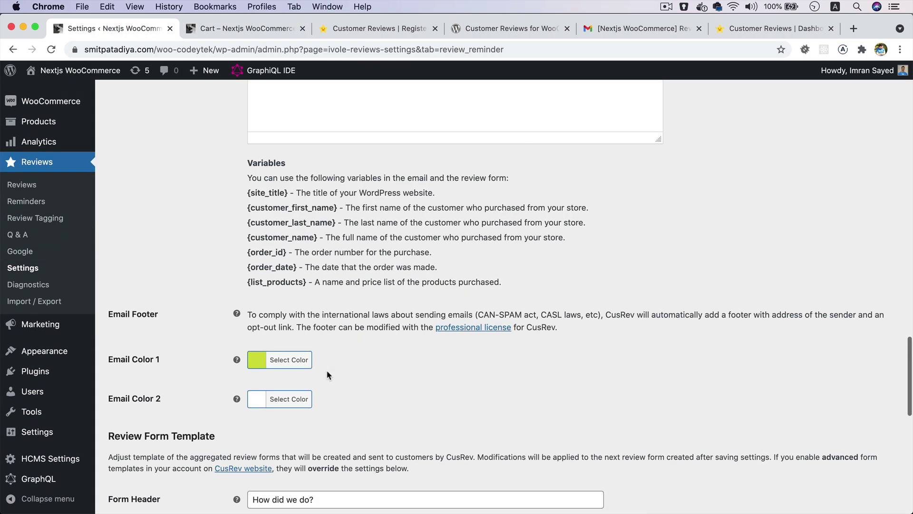
scroll(326, 369, "up", 7)
scroll(327, 371, "down", 15)
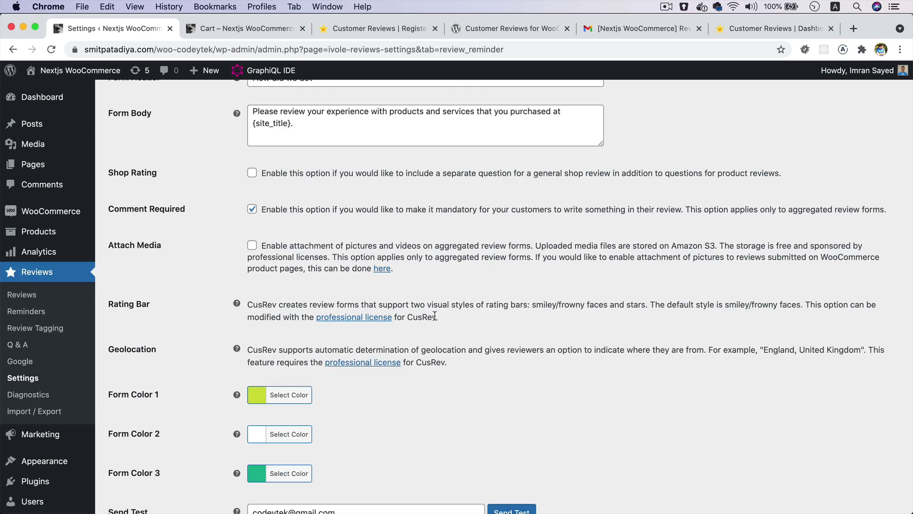
left_click_drag(435, 316, 294, 318)
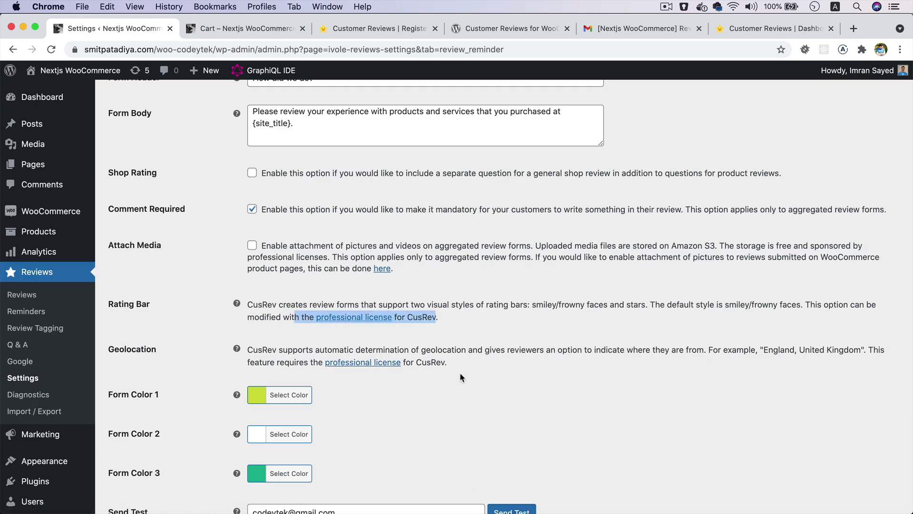
left_click_drag(460, 377, 308, 355)
left_click(524, 339)
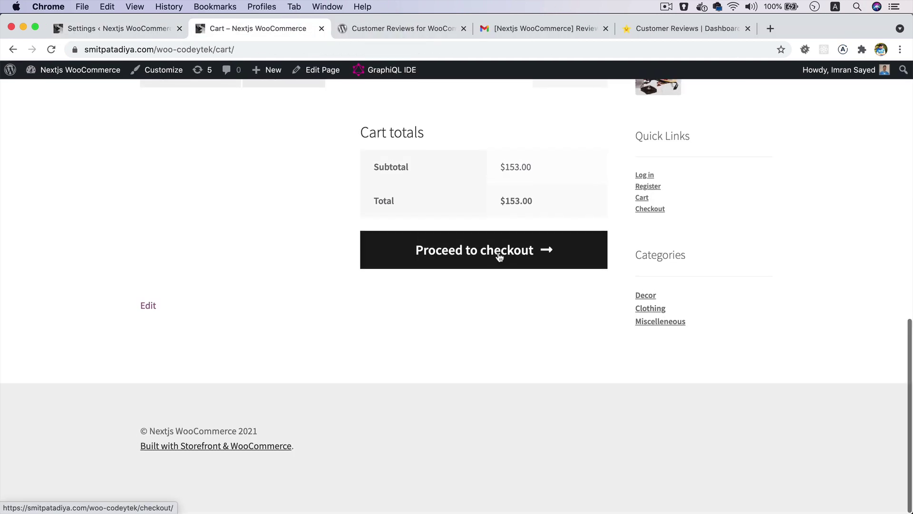
- Proceed to checkout and shorten the billing e-mail address
left_click(500, 257)
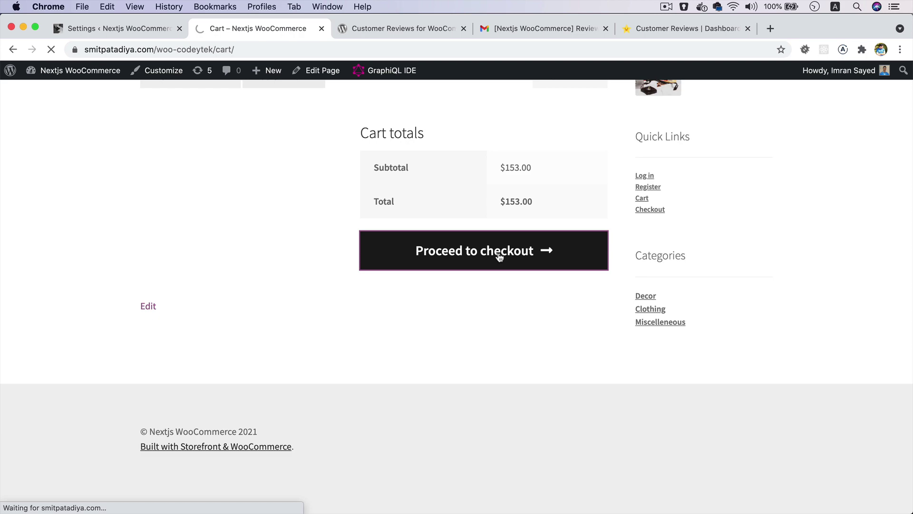
scroll(290, 298, "down", 7)
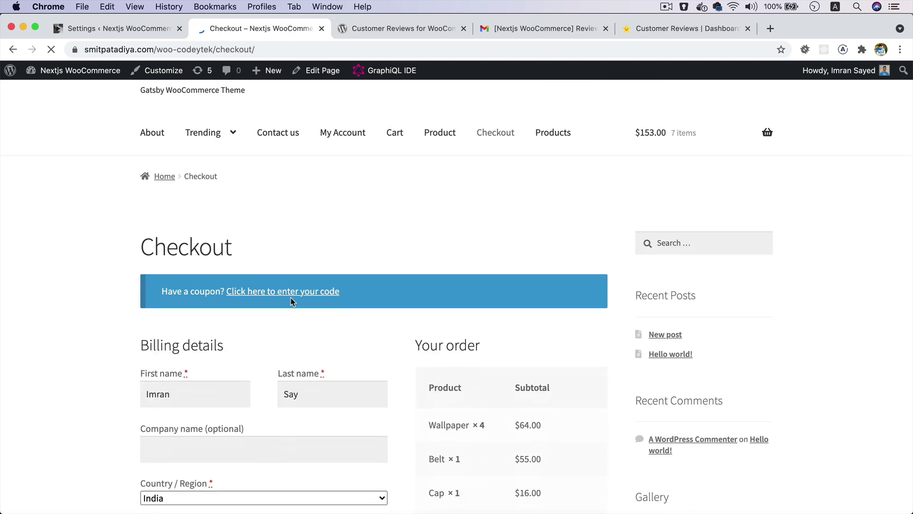
scroll(291, 298, "down", 6)
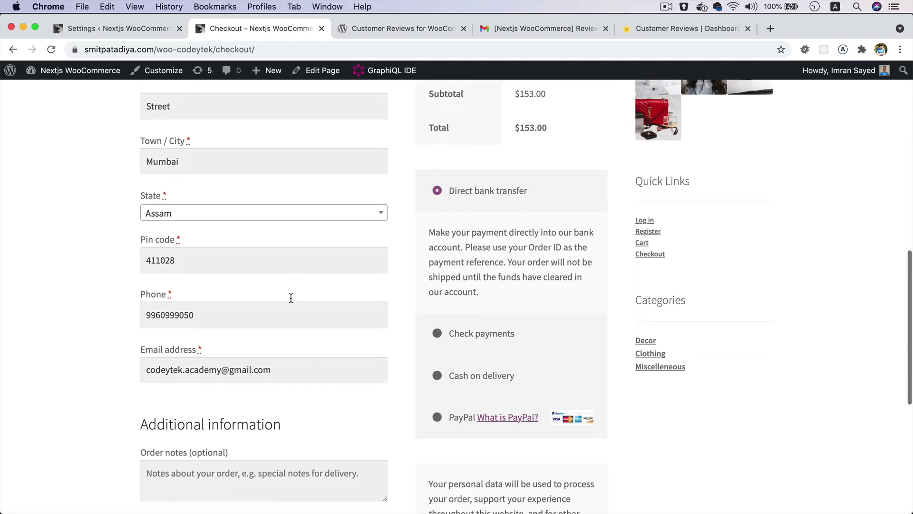
scroll(291, 302, "down", 2)
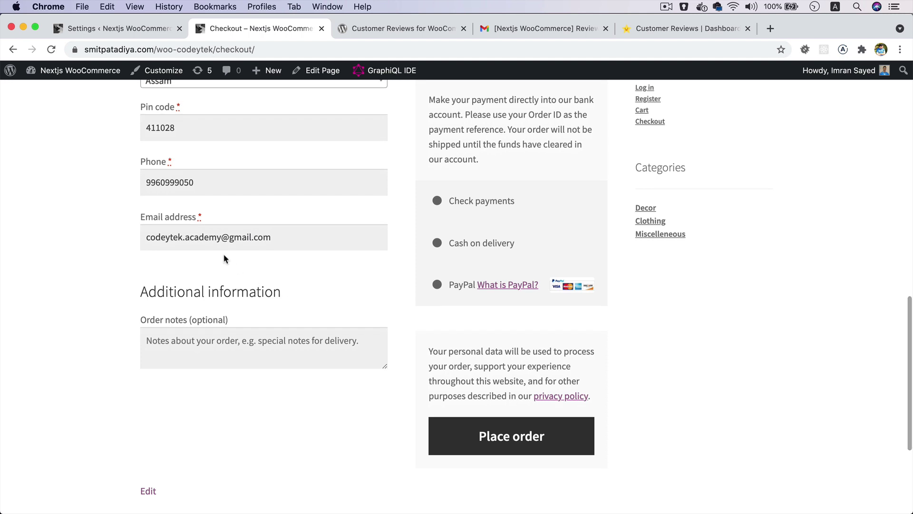
double_click(200, 237)
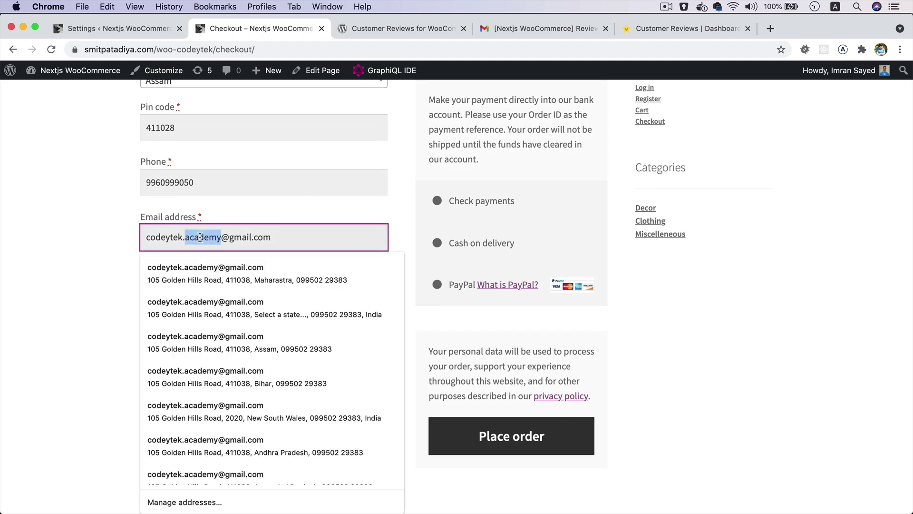
key("BackSpace")
key("BackSpace")
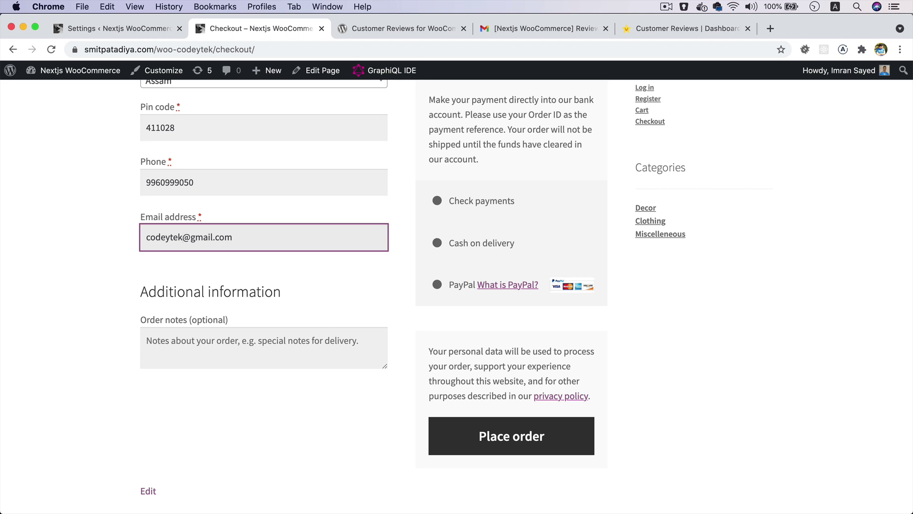
left_click(87, 257)
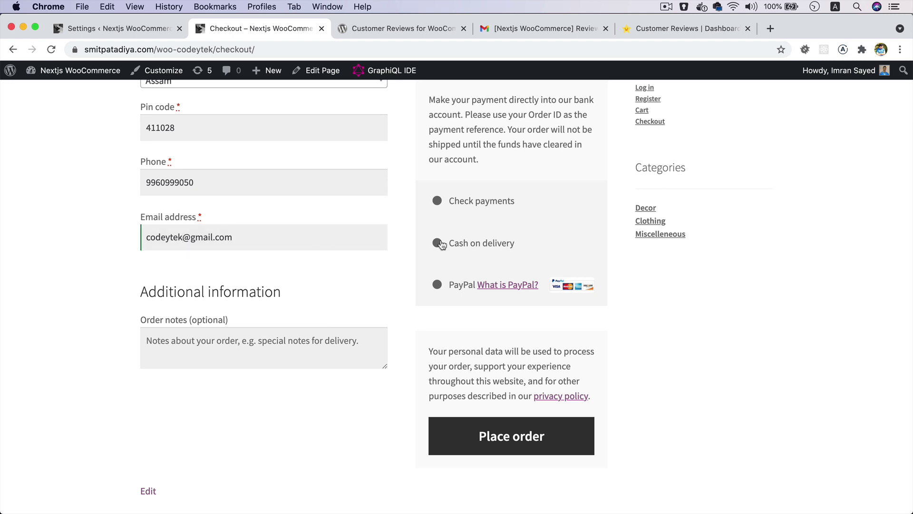
- Choose Cash on delivery and place the $153.00 order
left_click(501, 242)
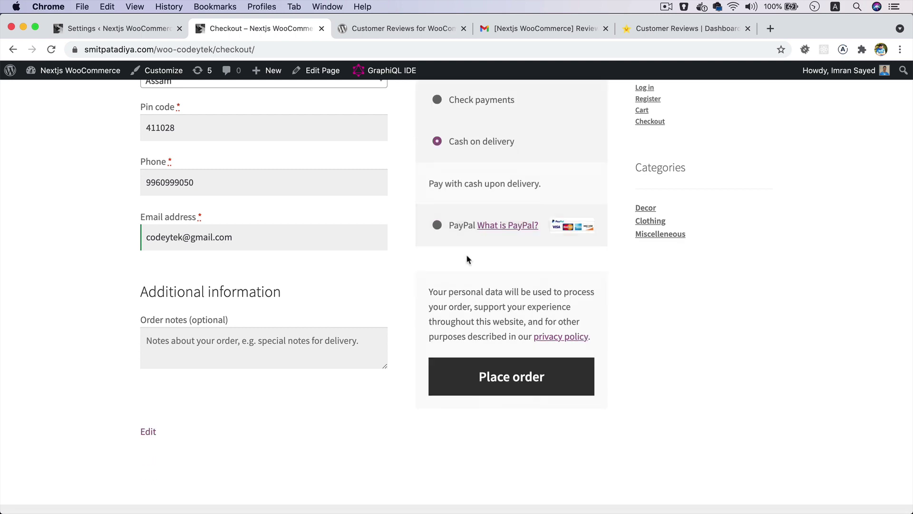
scroll(285, 325, "up", 15)
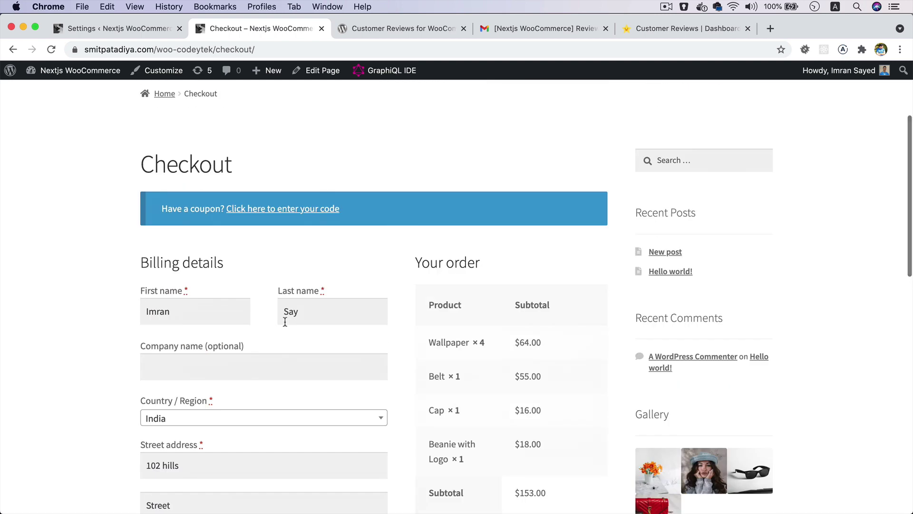
scroll(284, 318, "down", 15)
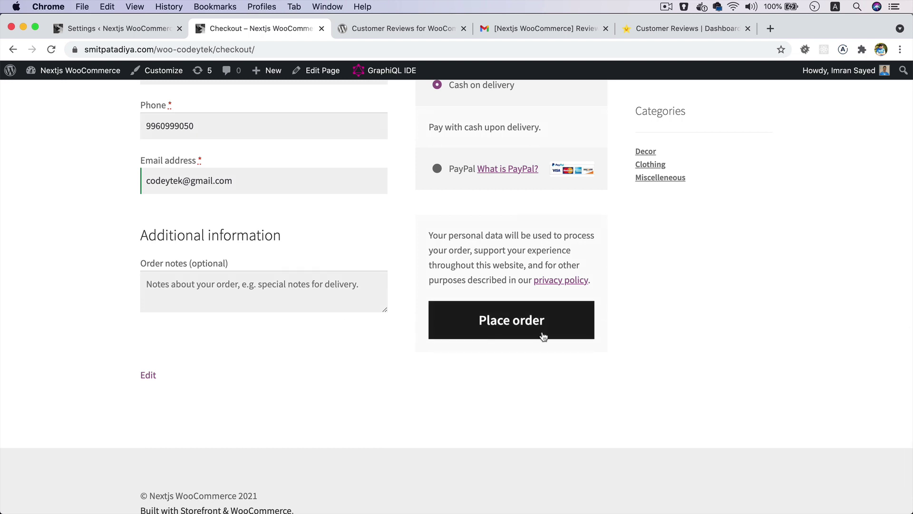
left_click(531, 329)
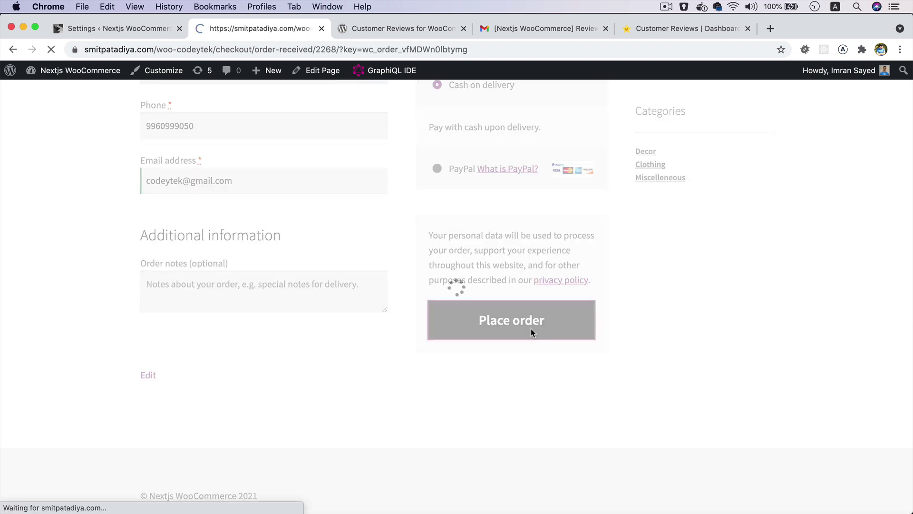
- Change order #2268's status from Processing to Completed and update the order
left_click(121, 27)
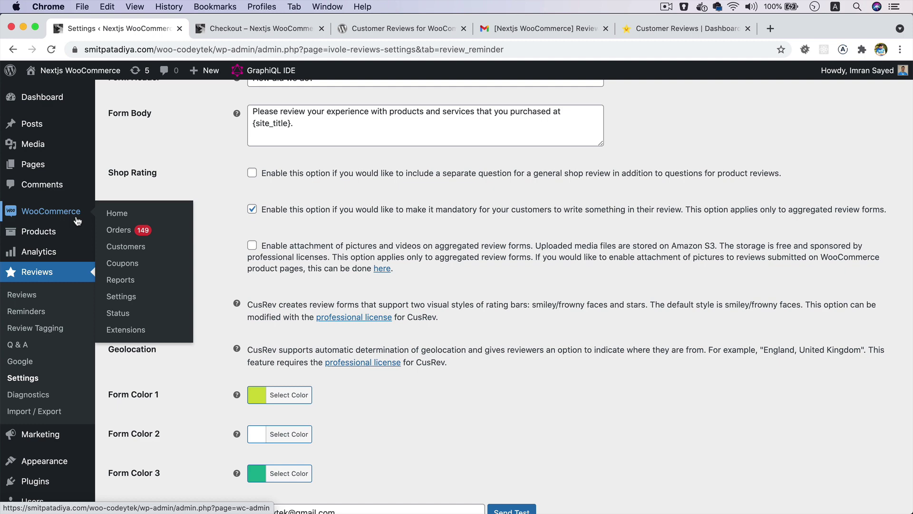
left_click(117, 230)
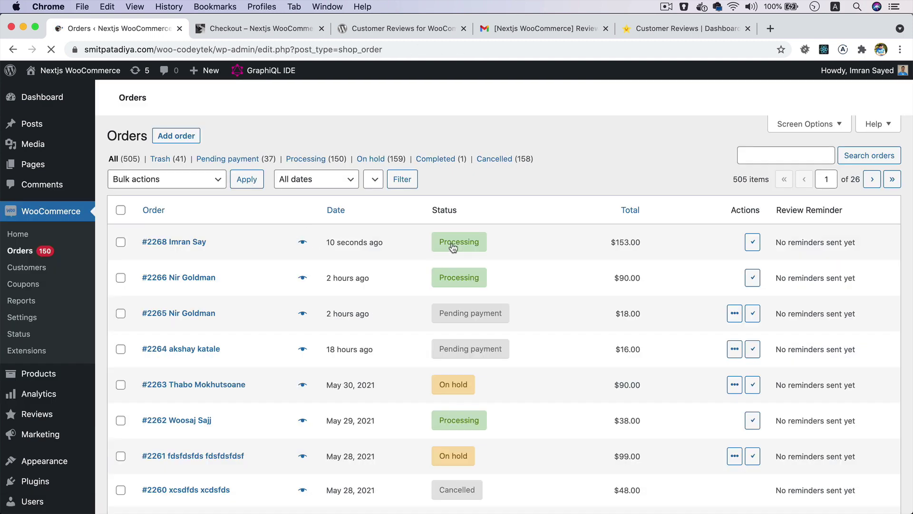
left_click(172, 244)
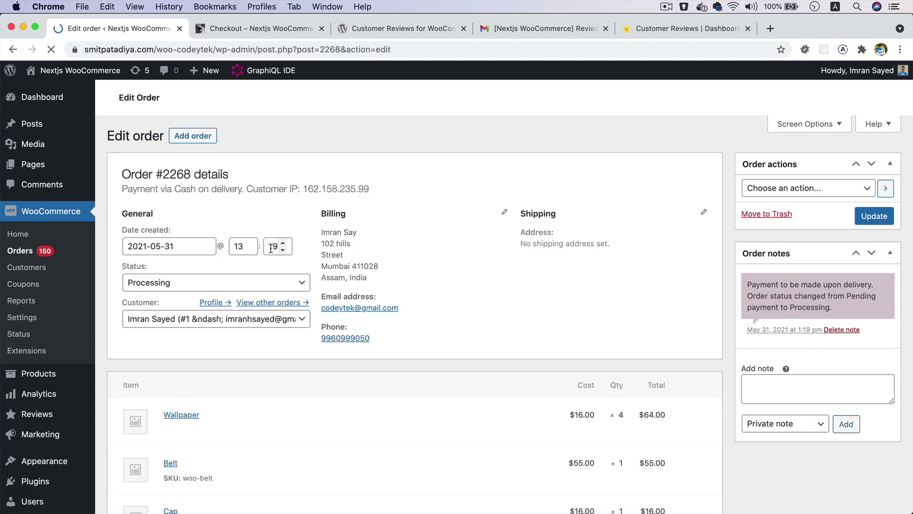
scroll(336, 292, "down", 3)
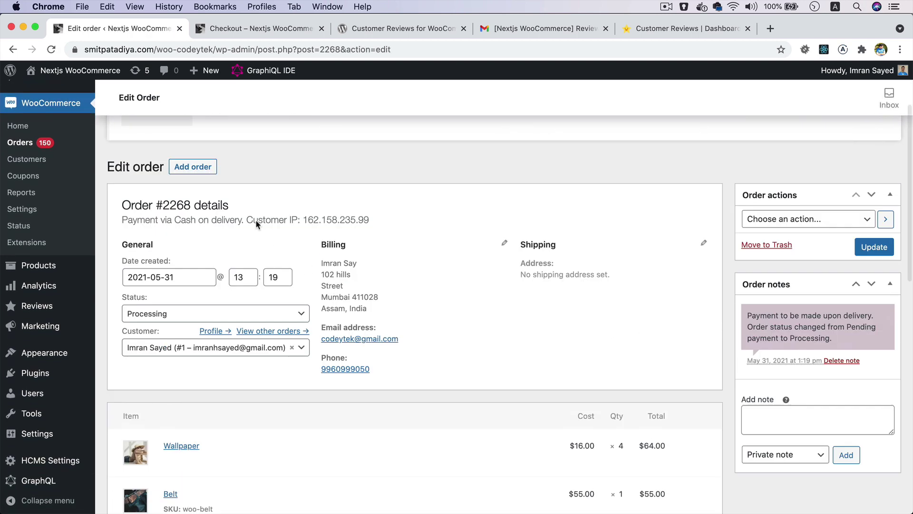
left_click(200, 307)
left_click(200, 318)
left_click(200, 309)
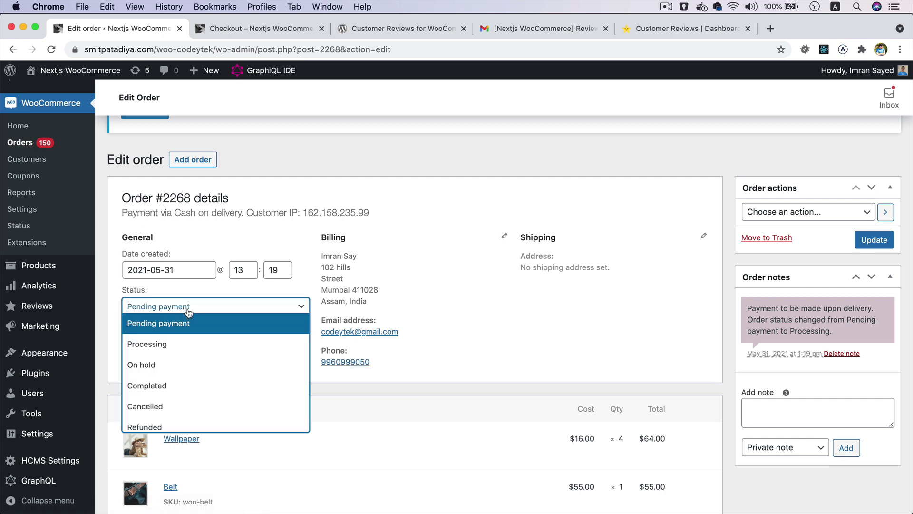
left_click(190, 383)
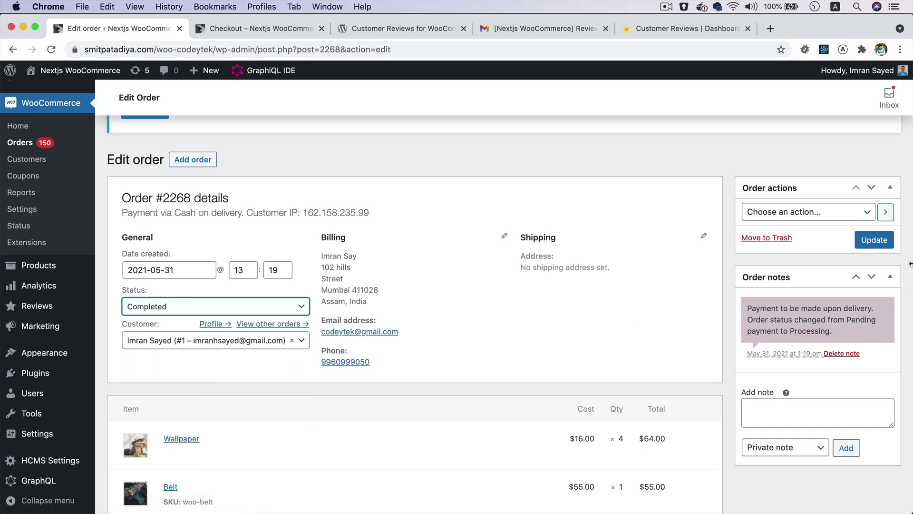
left_click(874, 240)
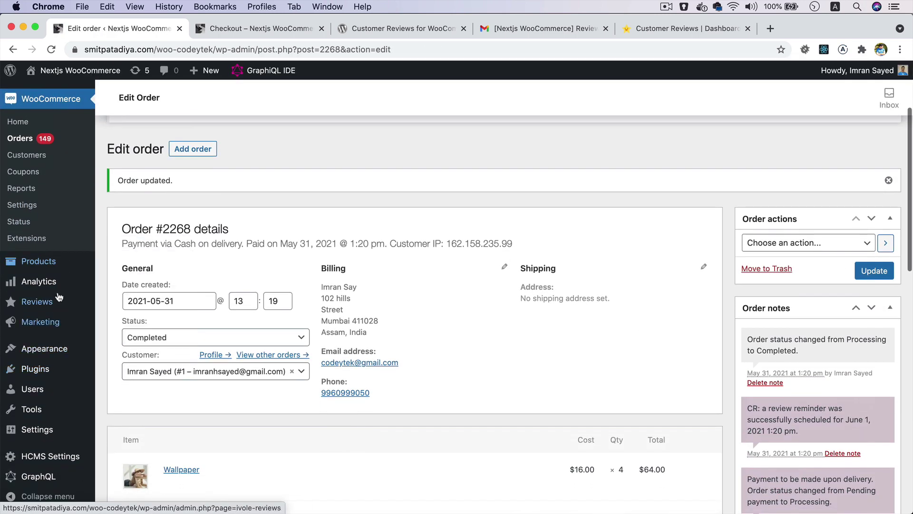
- Check the Order Status setting in Reviews > Settings in a new tab, then return to the orders
mouse_move(57, 306)
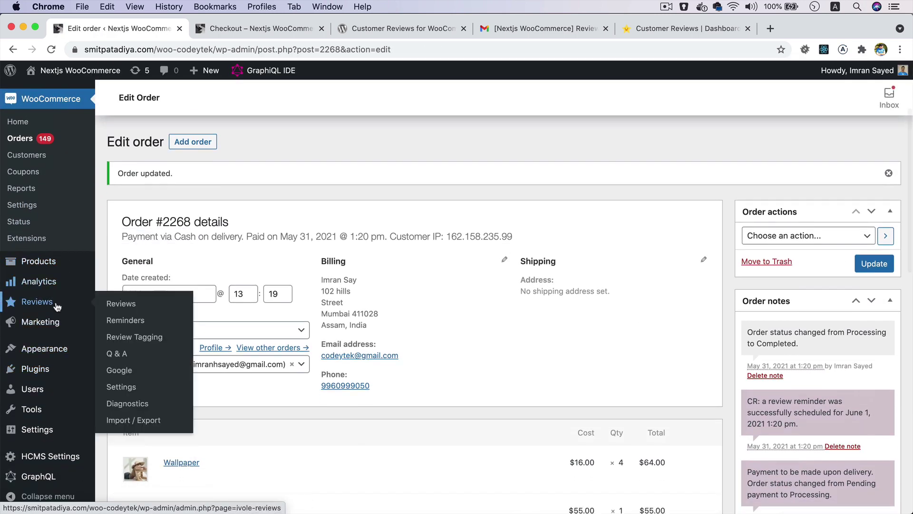
right_click(132, 388)
left_click(186, 390)
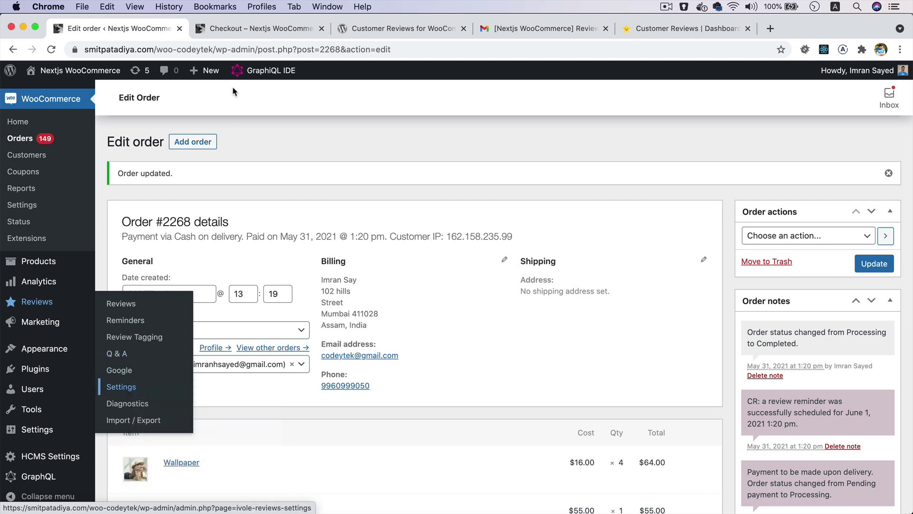
left_click(218, 30)
scroll(264, 272, "down", 2)
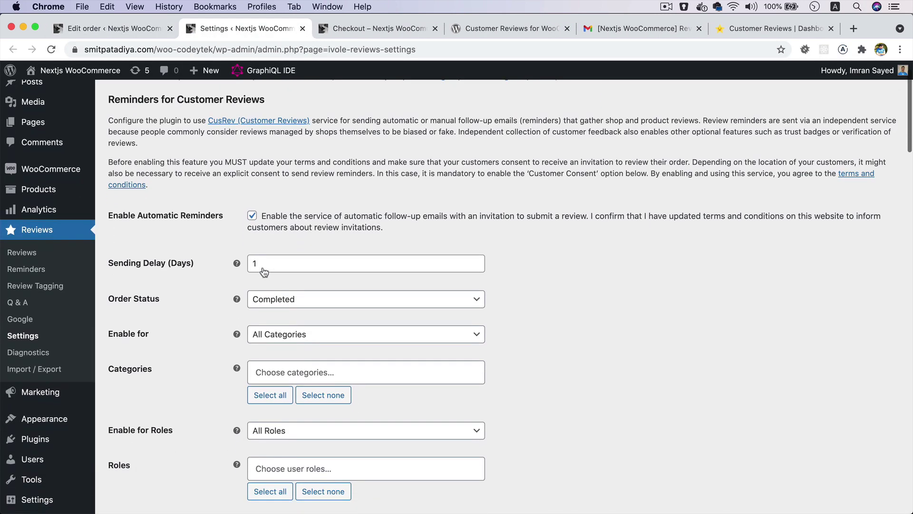
scroll(264, 271, "up", 5)
left_click_drag(95, 279, 14, 278)
scroll(299, 295, "down", 5)
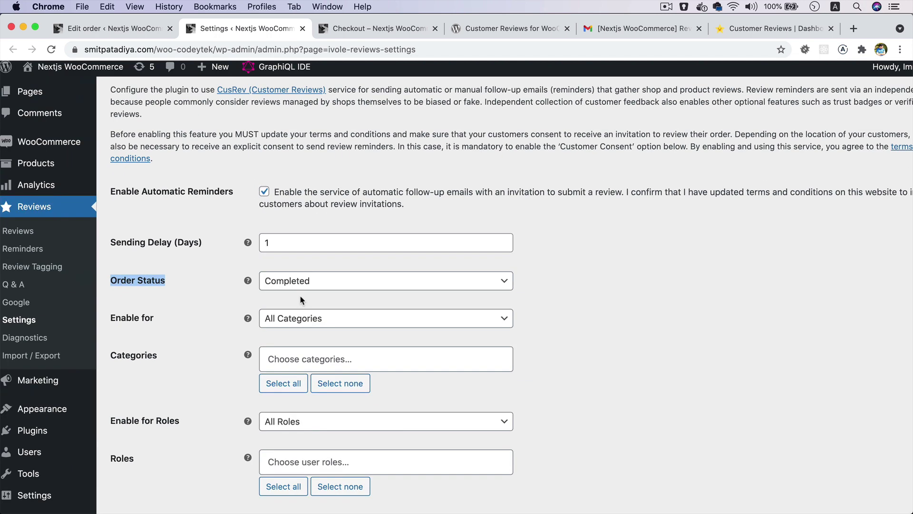
left_click(142, 35)
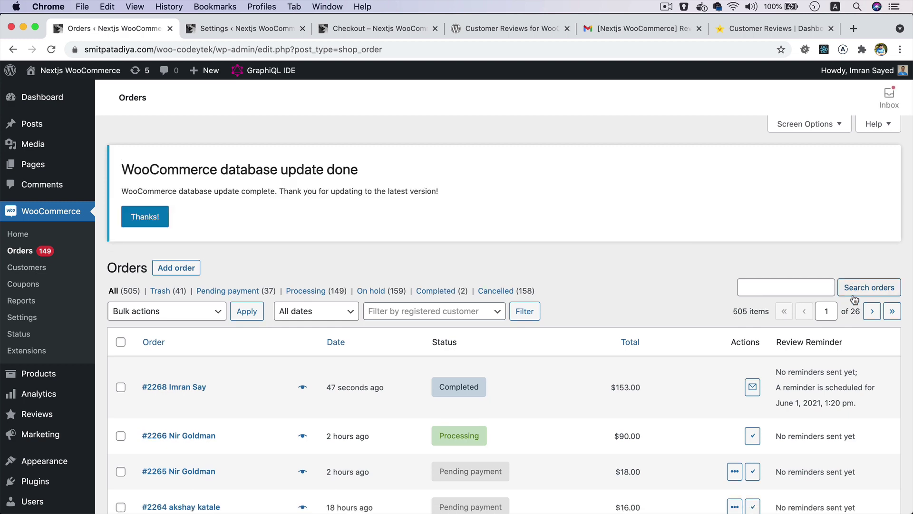
- Send order #2268's review reminder immediately so it reads 1 reminder(s) sent
scroll(851, 293, "up", 5)
scroll(851, 298, "down", 3)
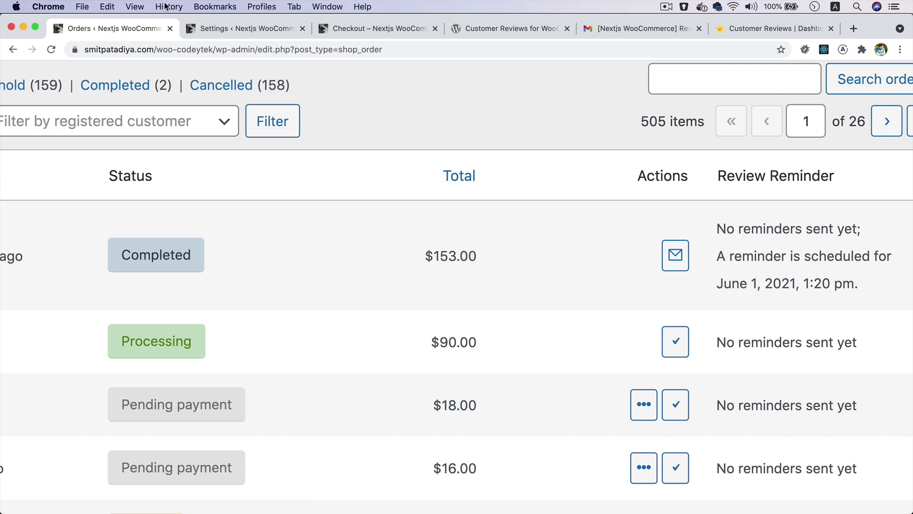
left_click(214, 29)
scroll(181, 239, "up", 5)
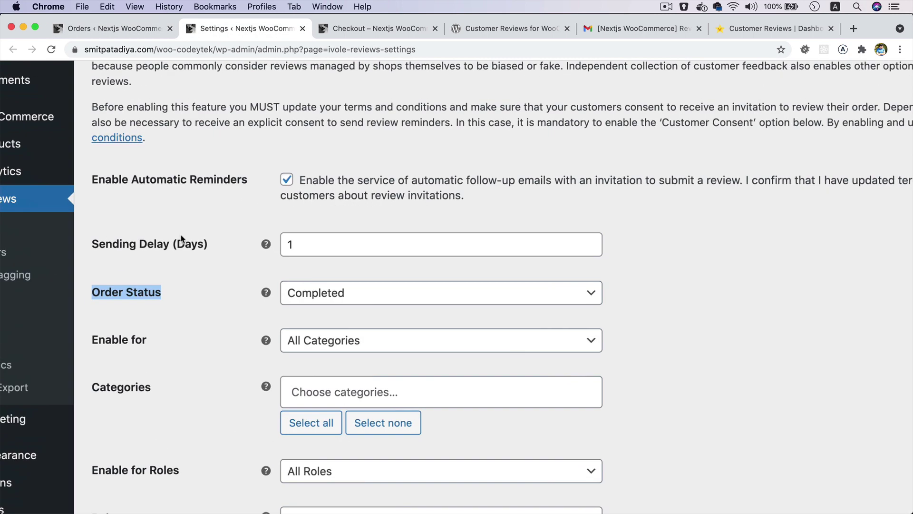
left_click(244, 219)
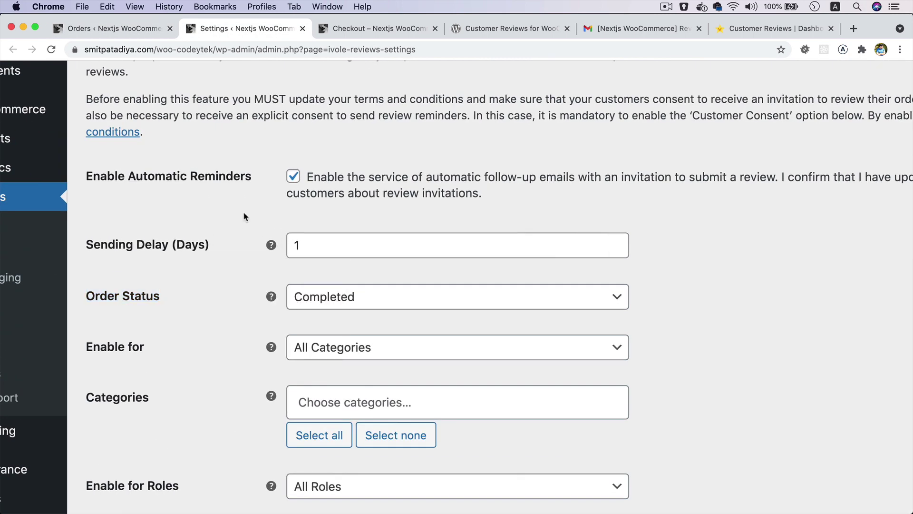
left_click(134, 30)
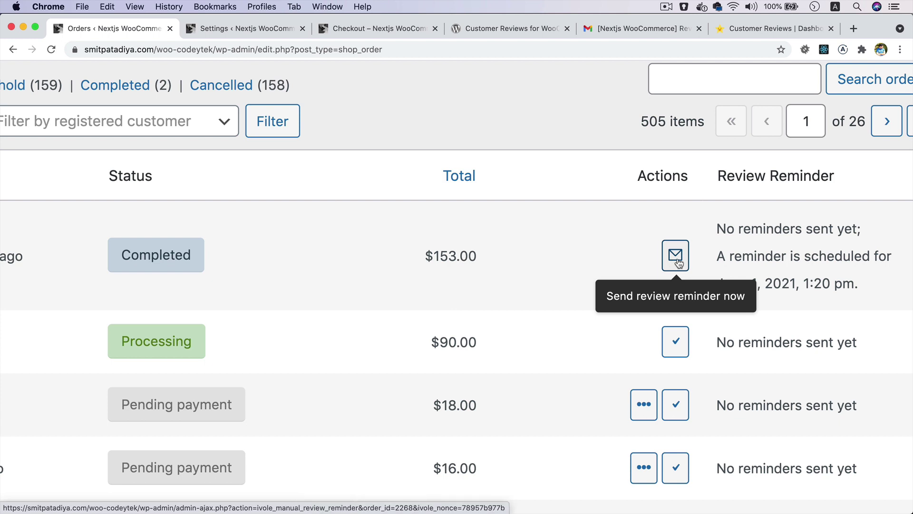
left_click(679, 263)
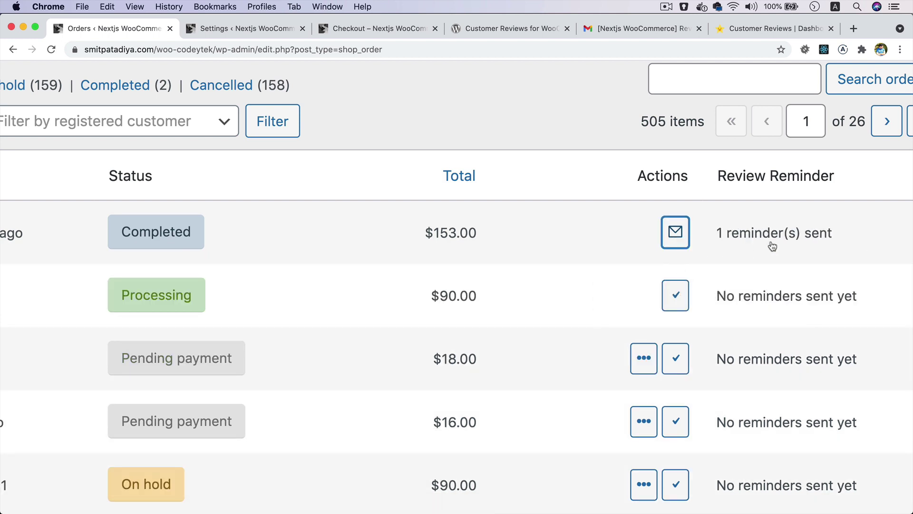
- Open the 'Review Your Experience with Us' email and confirm it is for order #2268
left_click(678, 29)
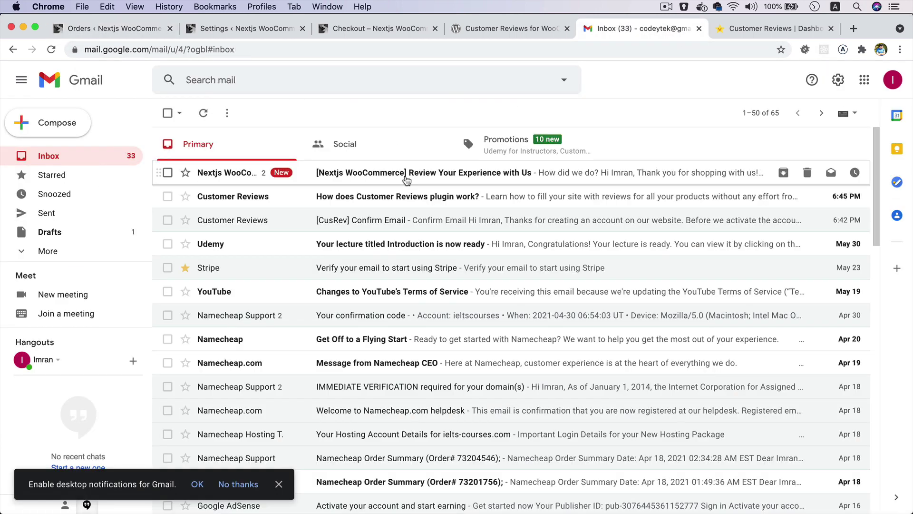
left_click(406, 176)
scroll(445, 268, "down", 2)
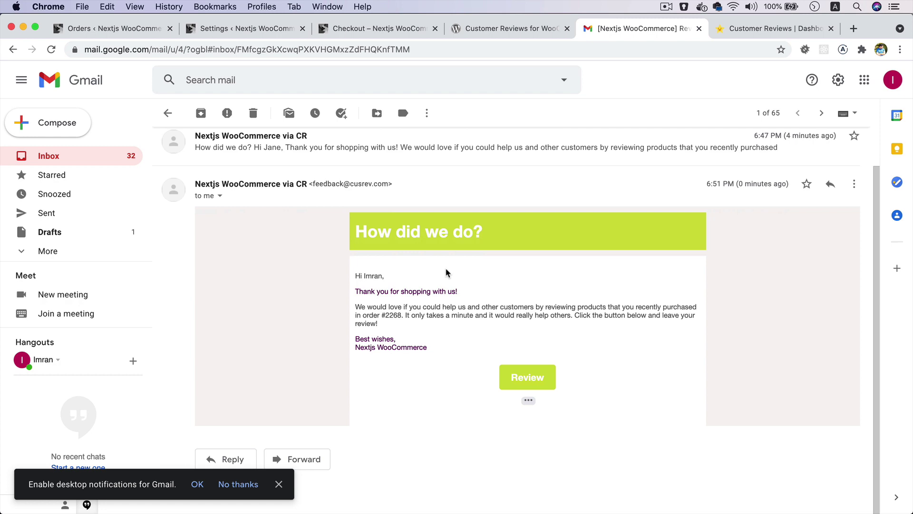
scroll(445, 267, "up", 5)
scroll(445, 269, "down", 3)
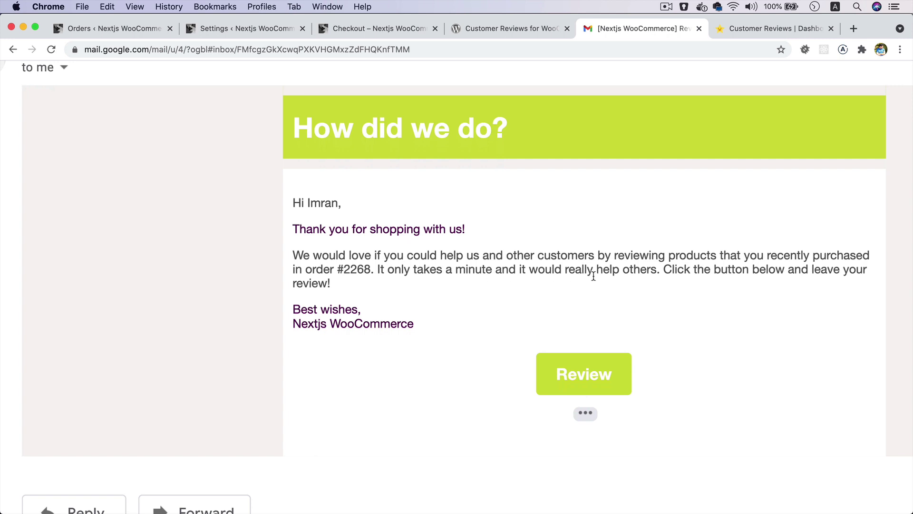
double_click(357, 271)
left_click(143, 30)
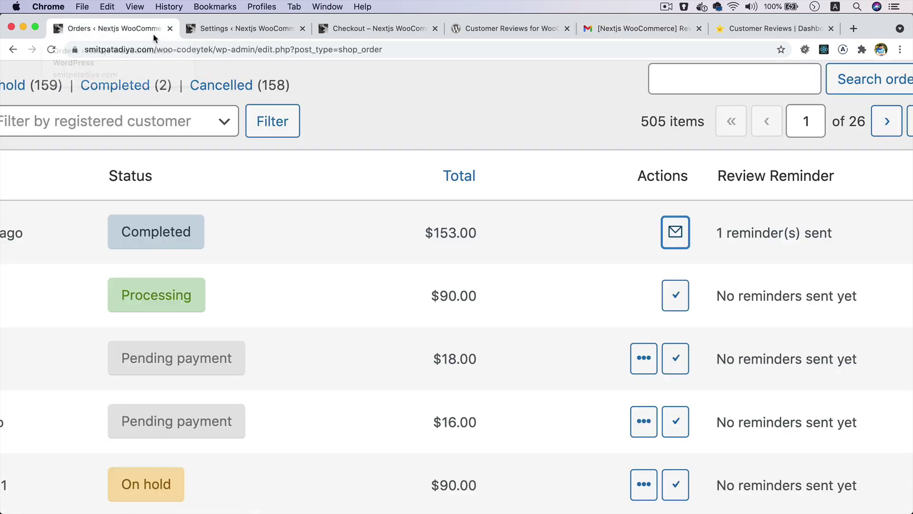
scroll(264, 195, "left", 10)
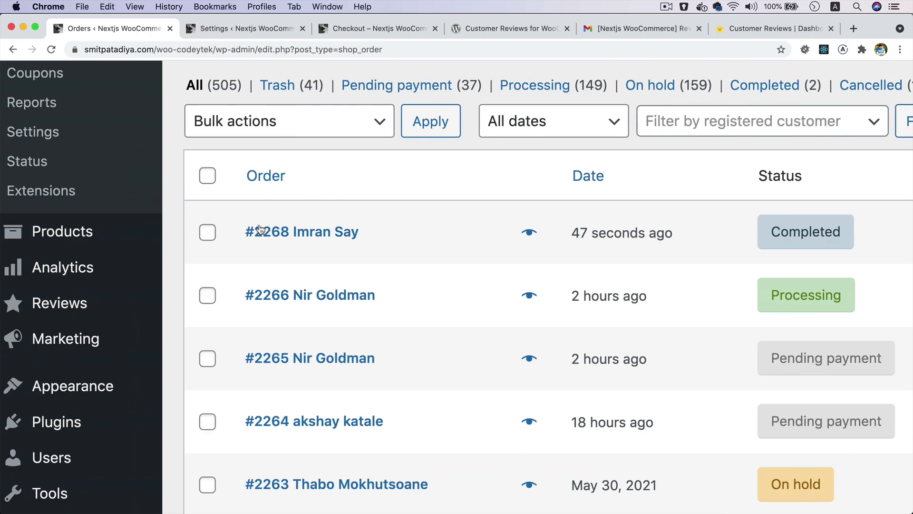
left_click(612, 29)
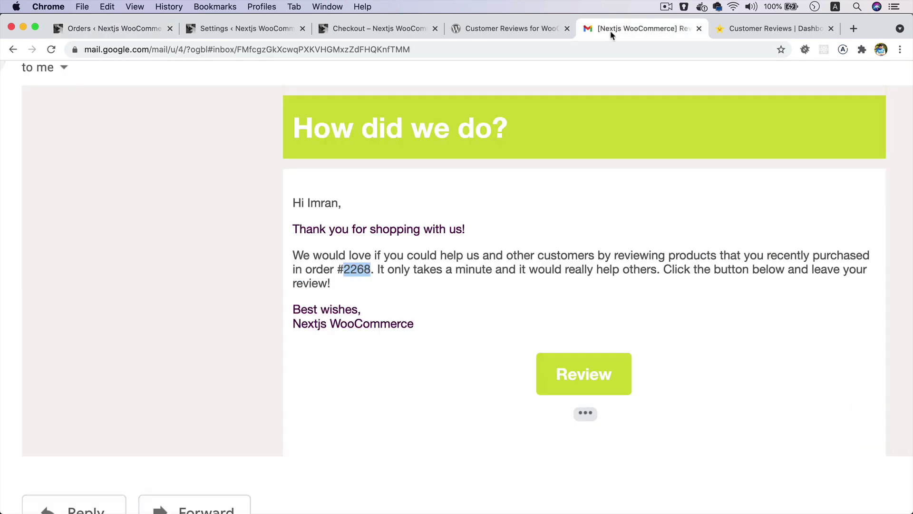
- Open the review form for order #2268, rate Wallpaper, Belt, Cap and Beanie with Logo 5 stars, and submit
left_click(568, 385)
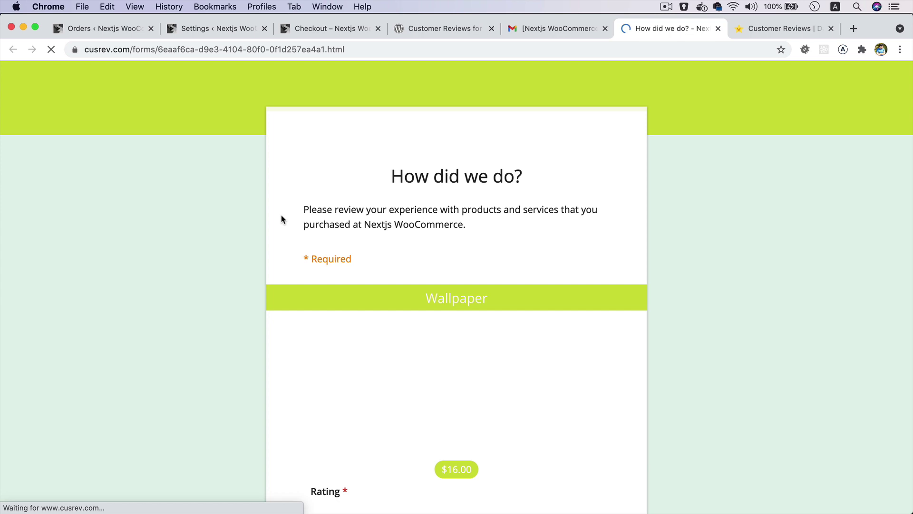
scroll(281, 216, "down", 15)
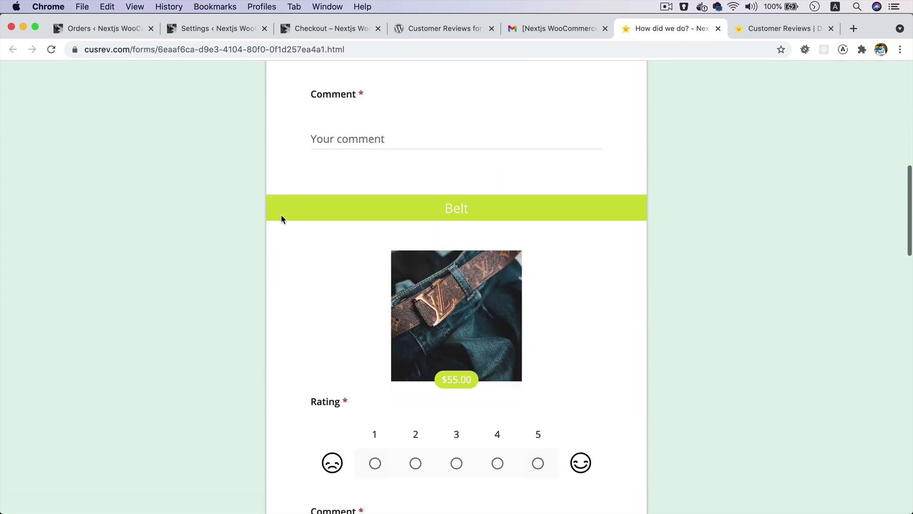
scroll(281, 214, "down", 10)
scroll(280, 214, "up", 20)
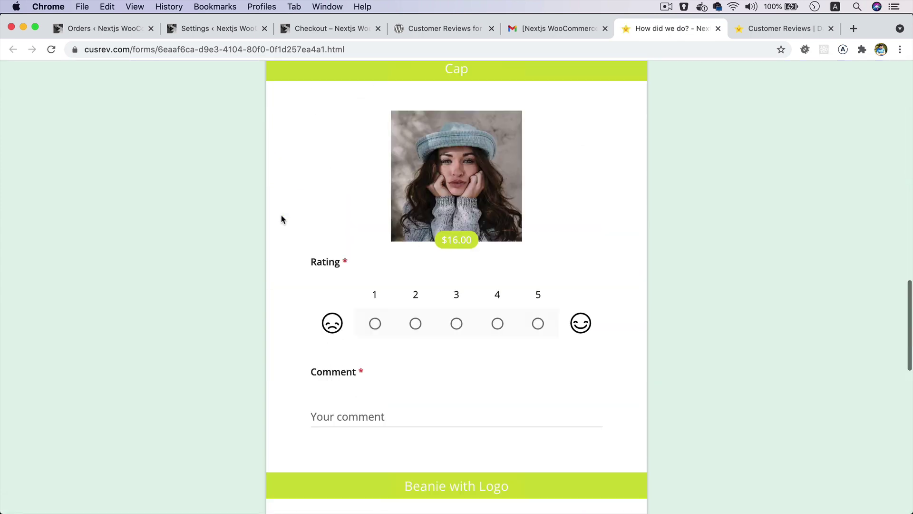
scroll(282, 219, "down", 20)
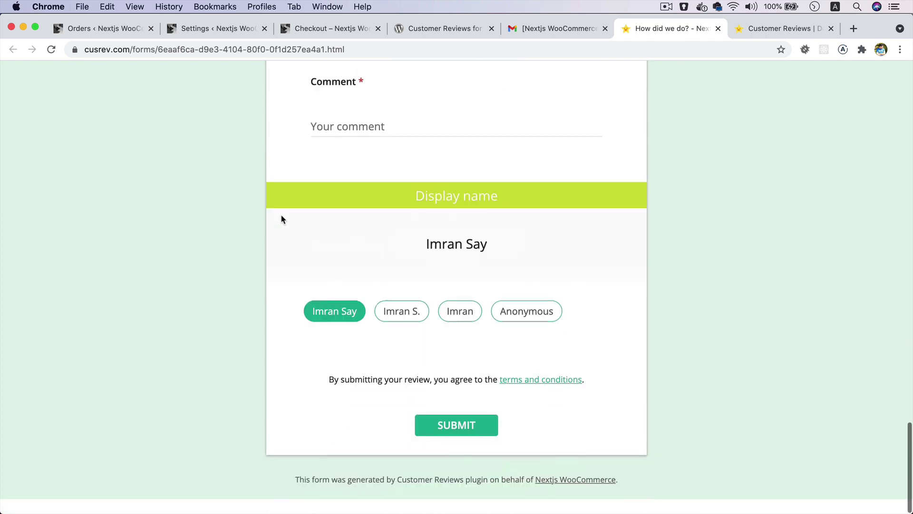
scroll(281, 219, "up", 20)
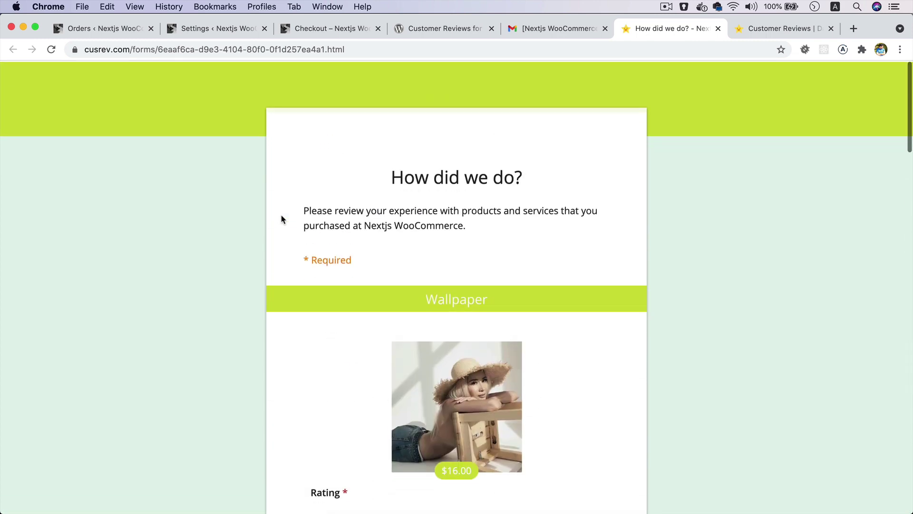
scroll(281, 219, "down", 4)
scroll(281, 219, "down", 4)
left_click(537, 236)
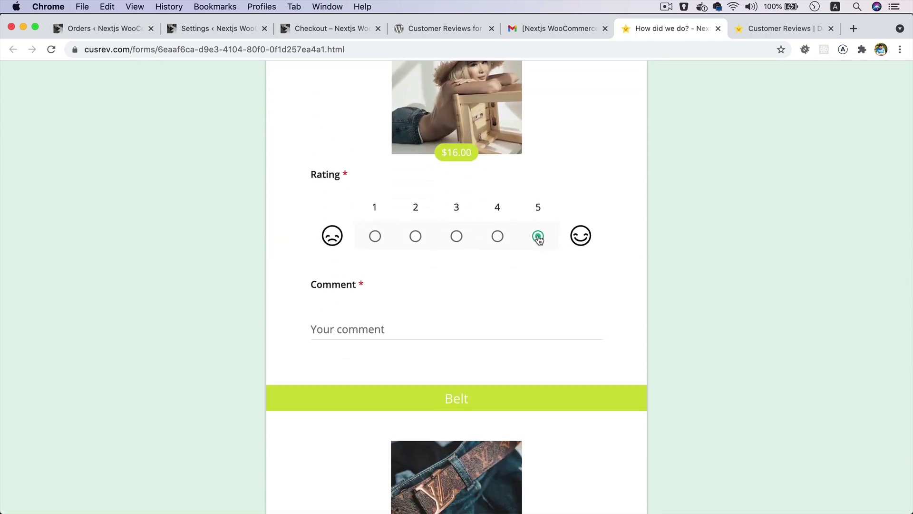
left_click(538, 172)
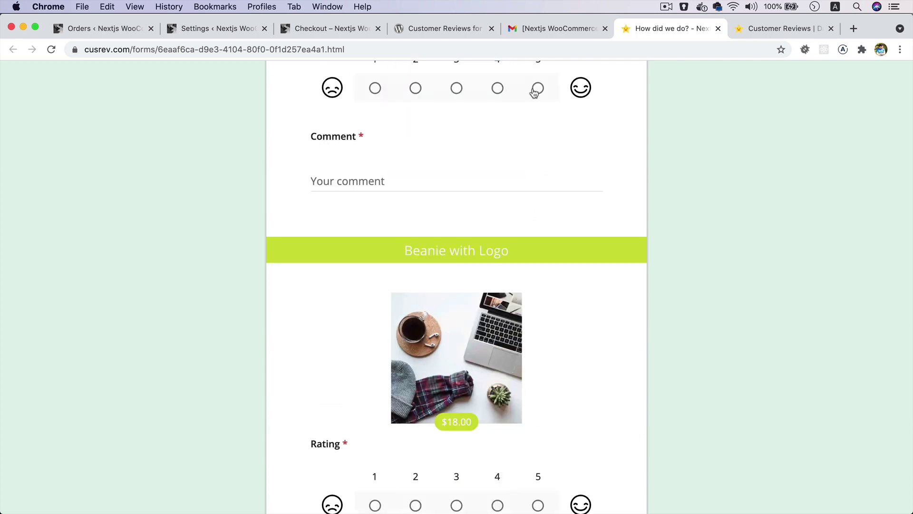
left_click(534, 91)
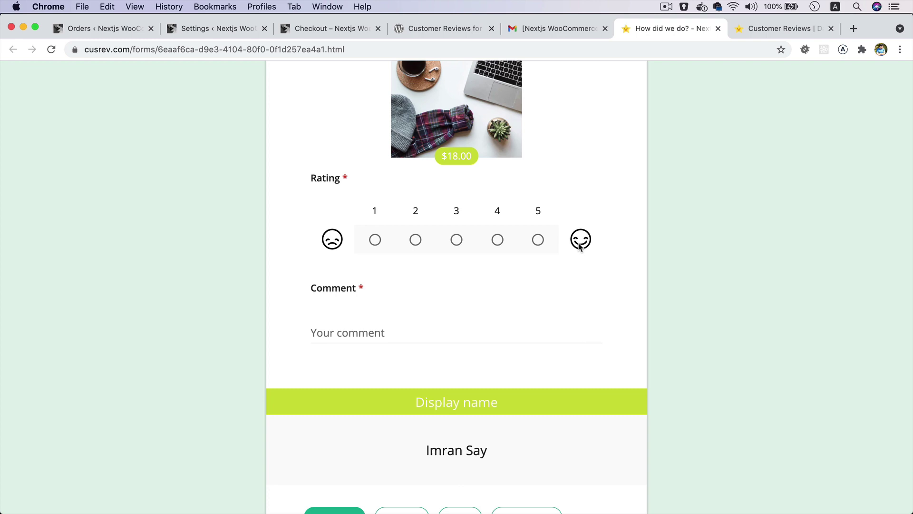
left_click(538, 240)
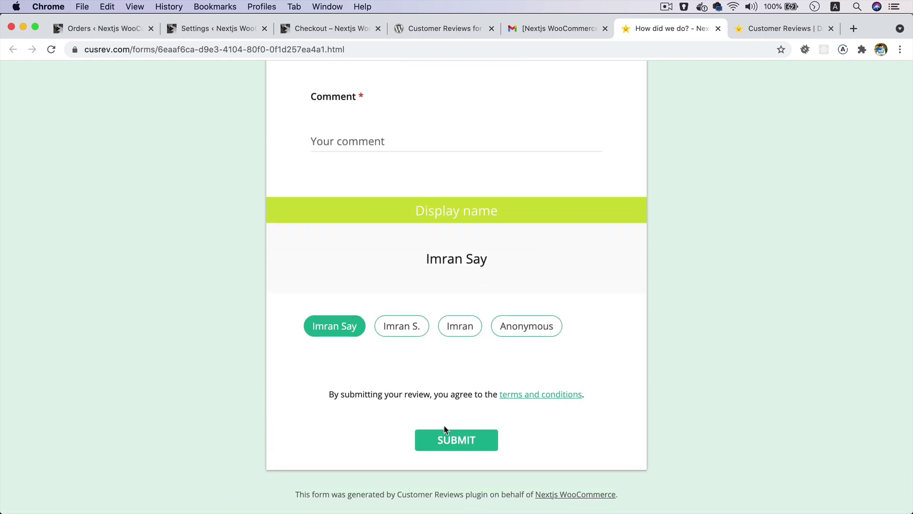
left_click(446, 438)
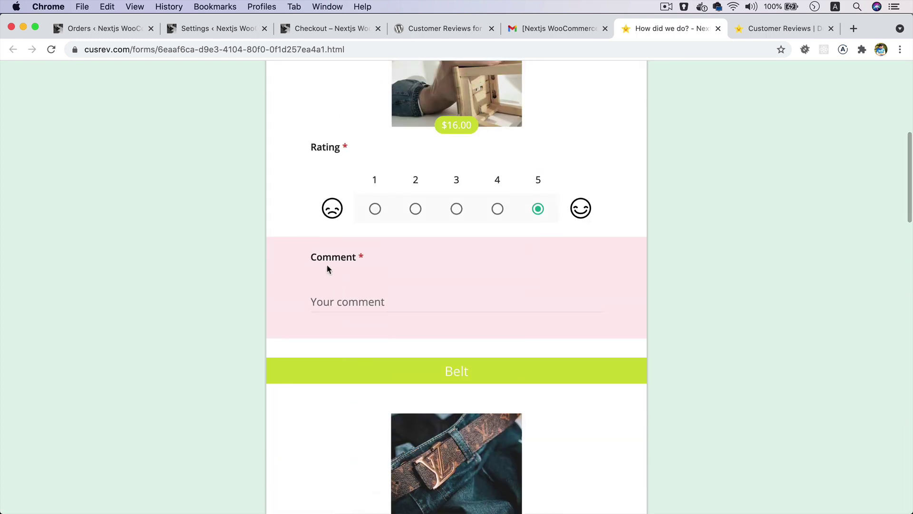
- Write the comment 'Excellent product' for the Wallpaper
left_click(368, 302)
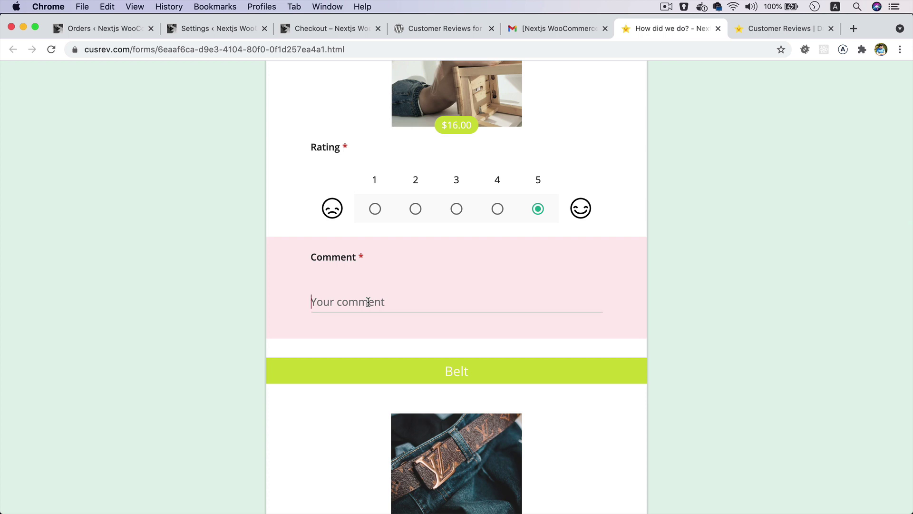
type("Exc")
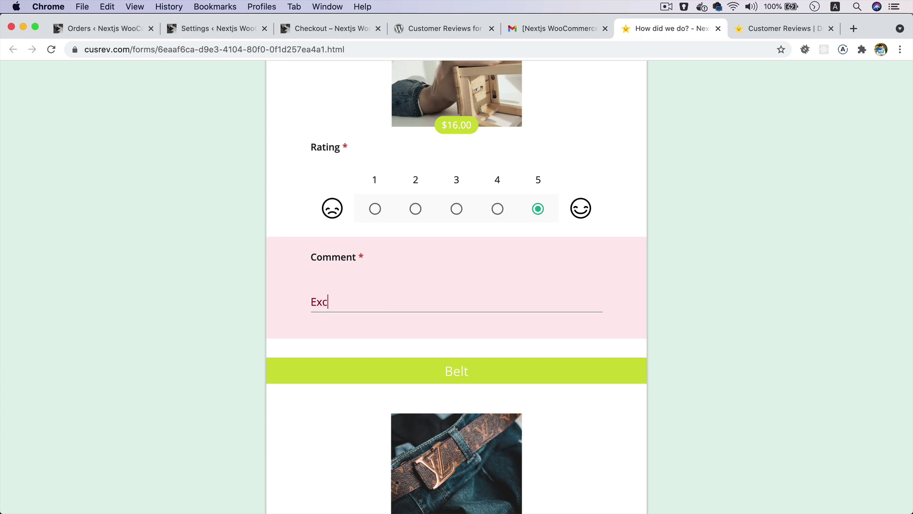
type("ellend Pr")
key("BackSpace")
key("BackSpace")
key("BackSpace")
key("BackSpace")
type("t product")
scroll(336, 283, "down", 9)
- Comment 'Nice one' on Belt, 'Great' on Cap and 'Superb' on Beanie with Logo, then submit
left_click(336, 285)
type("Nice ne")
key("BackSpace")
key("BackSpace")
type("one")
scroll(338, 294, "down", 8)
left_click(339, 307)
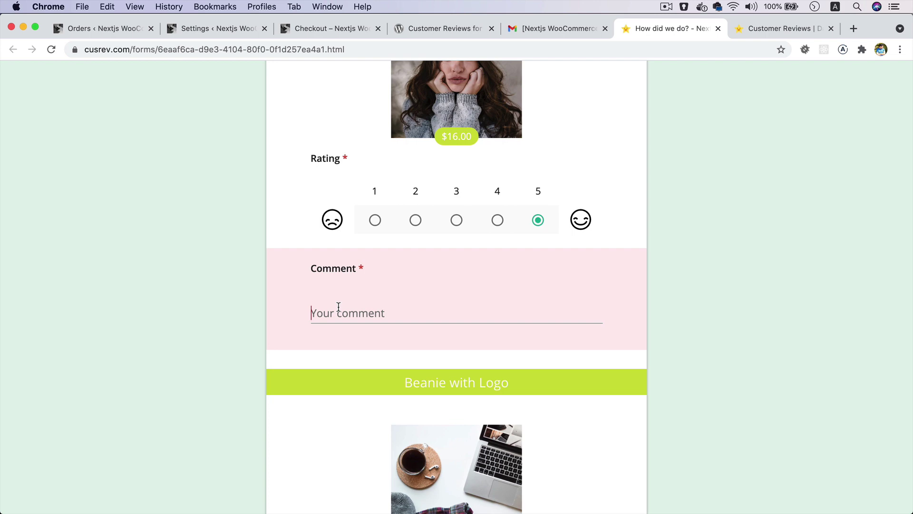
type("Great")
scroll(367, 333, "down", 7)
left_click(366, 409)
type("Superb")
scroll(494, 365, "down", 6)
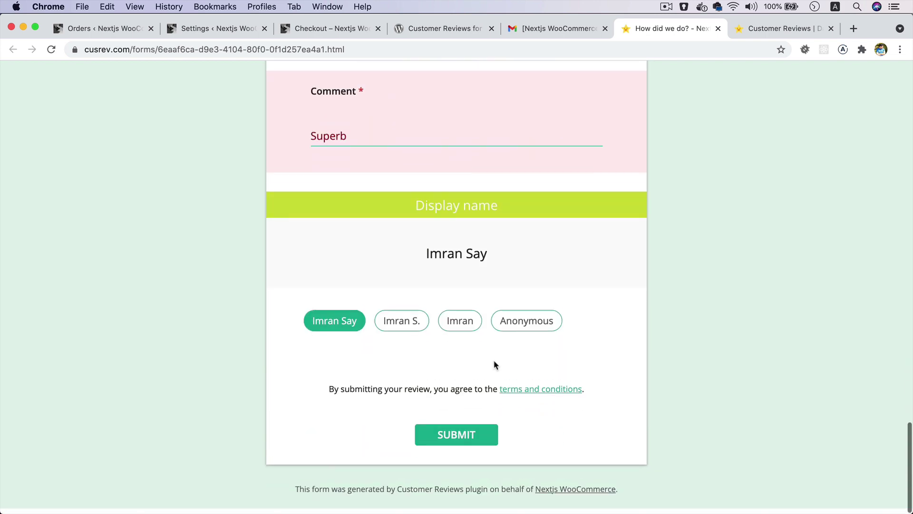
left_click(459, 433)
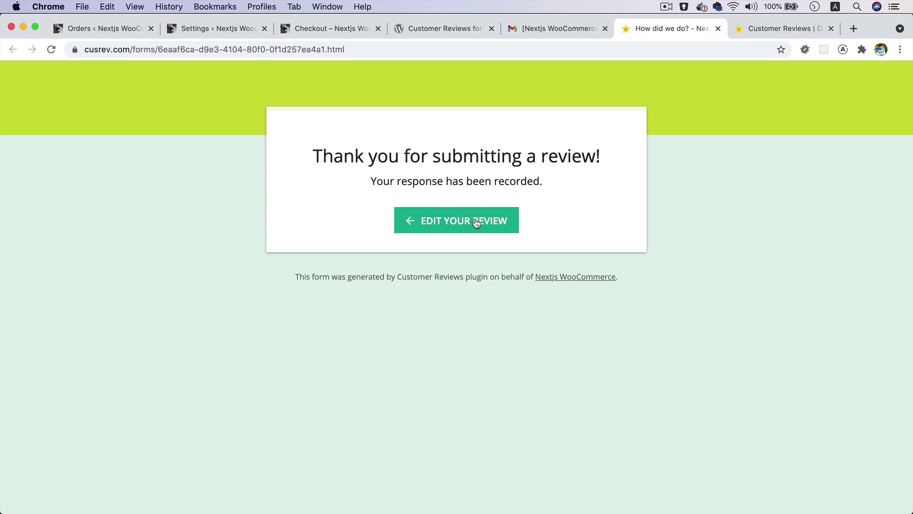
- Reopen the submitted review, extend the Cap comment to 'Great product', and resubmit
left_click(419, 220)
scroll(421, 220, "down", 10)
scroll(527, 219, "down", 15)
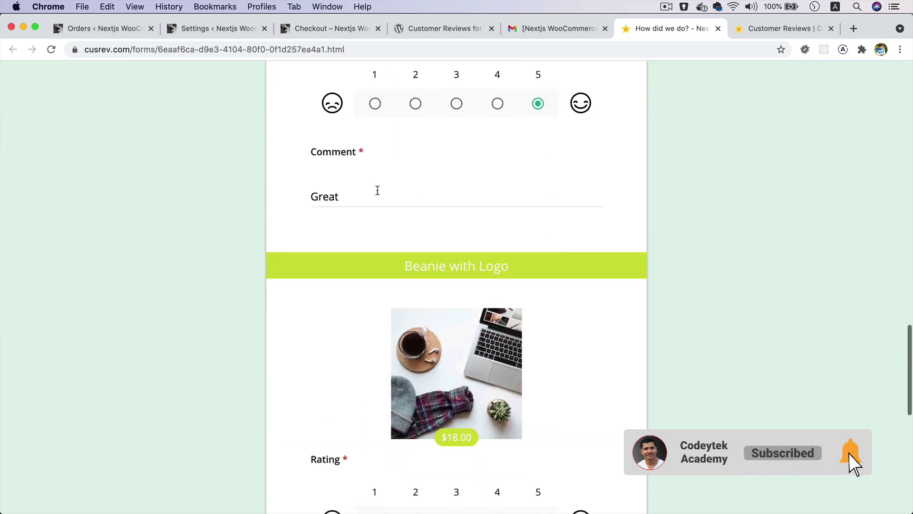
left_click(377, 190)
type("product")
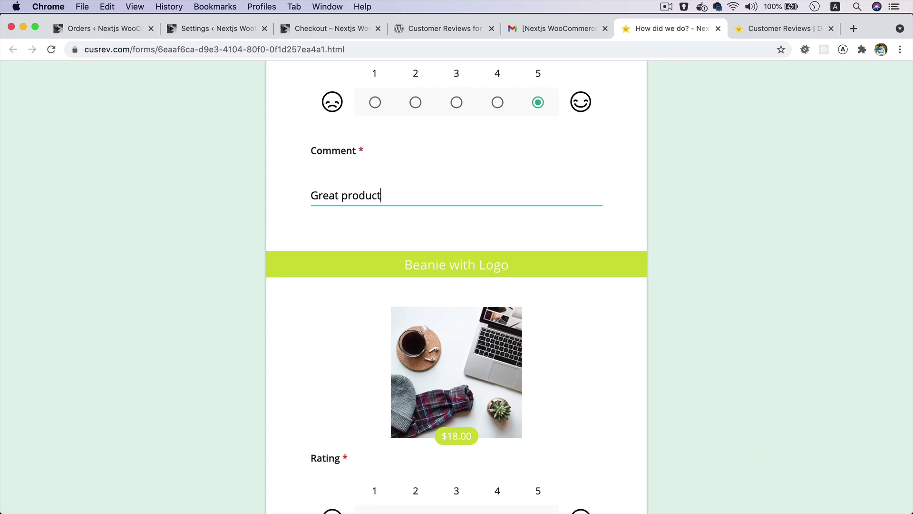
scroll(394, 238, "down", 10)
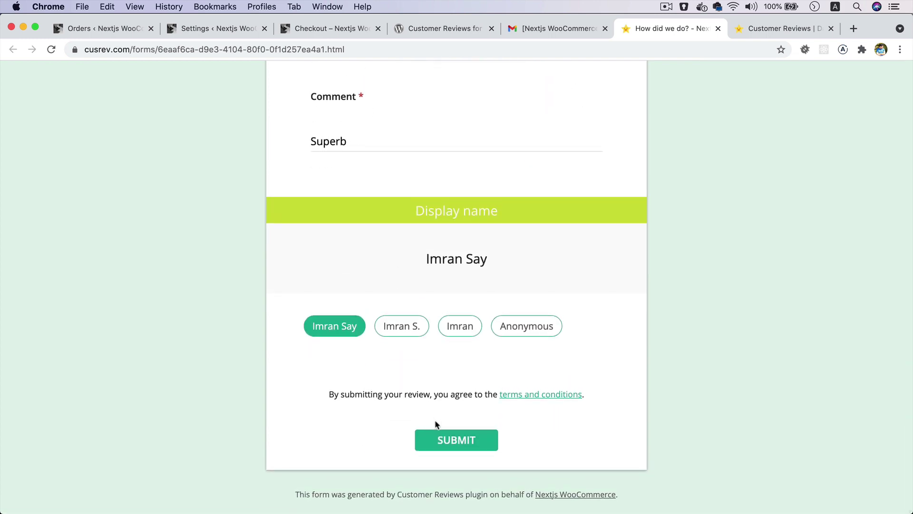
left_click(435, 436)
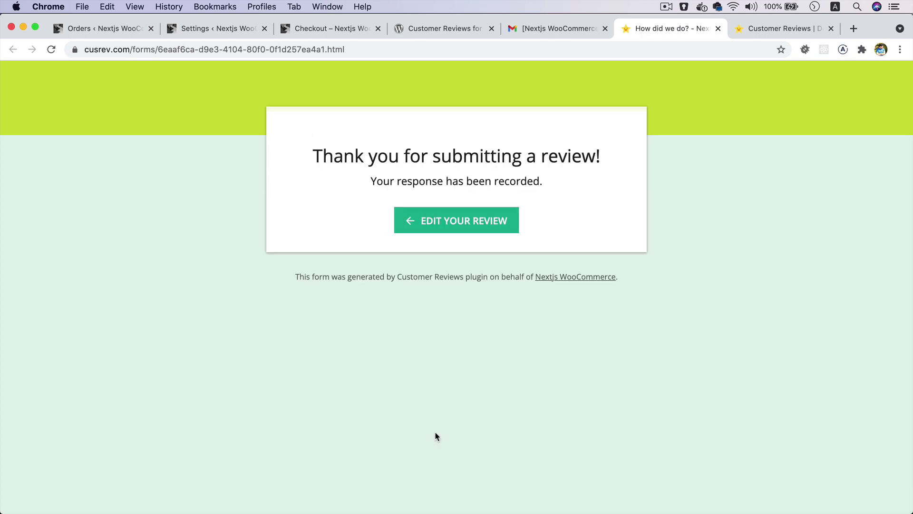
- Go from the WooCommerce orders list to the customer reviews list
left_click(104, 30)
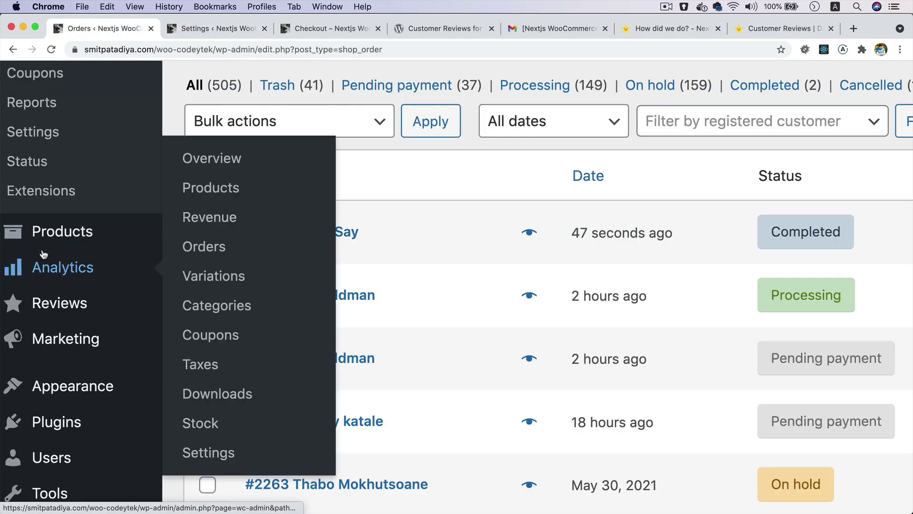
key("super+minus")
key("super+minus")
key("super+equal")
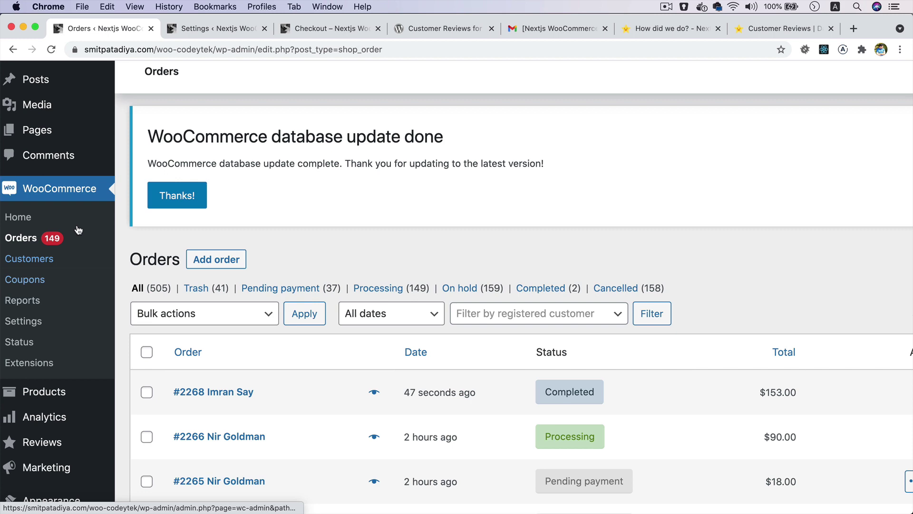
scroll(72, 163, "down", 4)
left_click(62, 249)
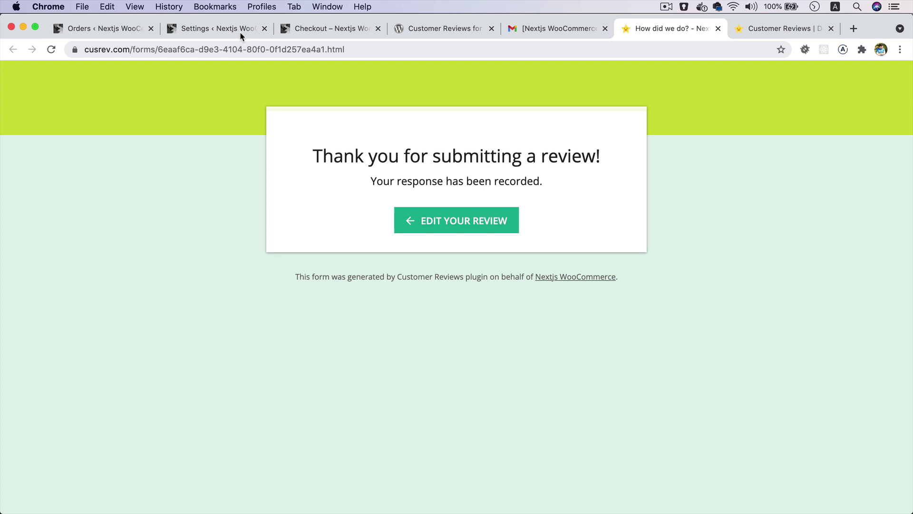
- Check the Moderation of Reviews setting in the review plugin settings
left_click(238, 30)
scroll(342, 286, "down", 15)
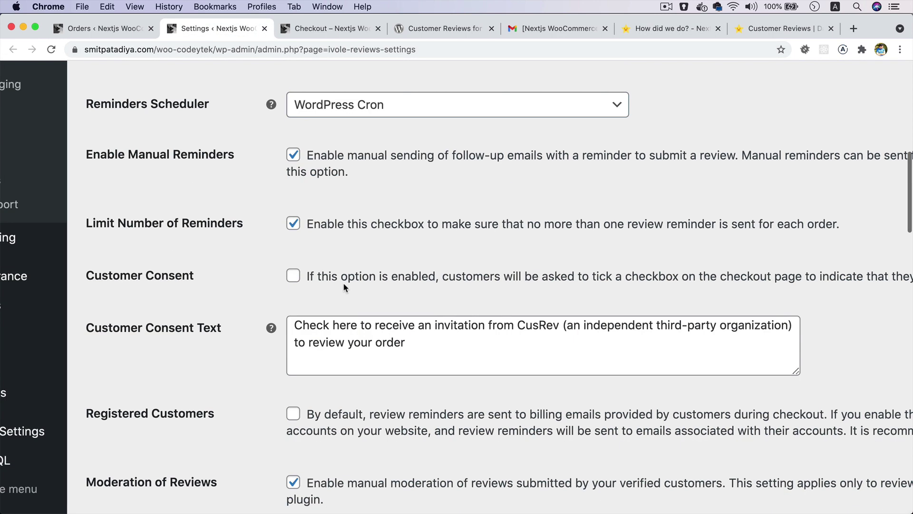
triple_click(128, 209)
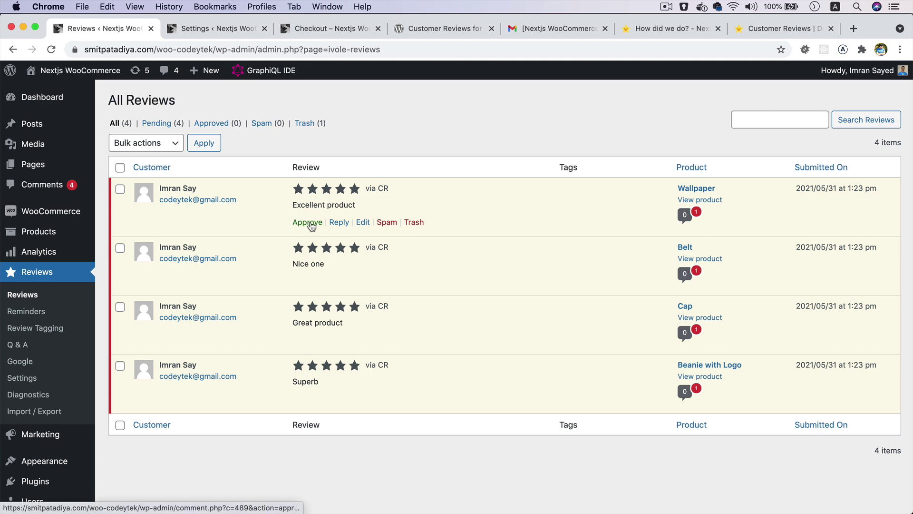
- Approve the Wallpaper, Belt and Cap reviews, leaving Beanie with Logo pending
left_click(307, 222)
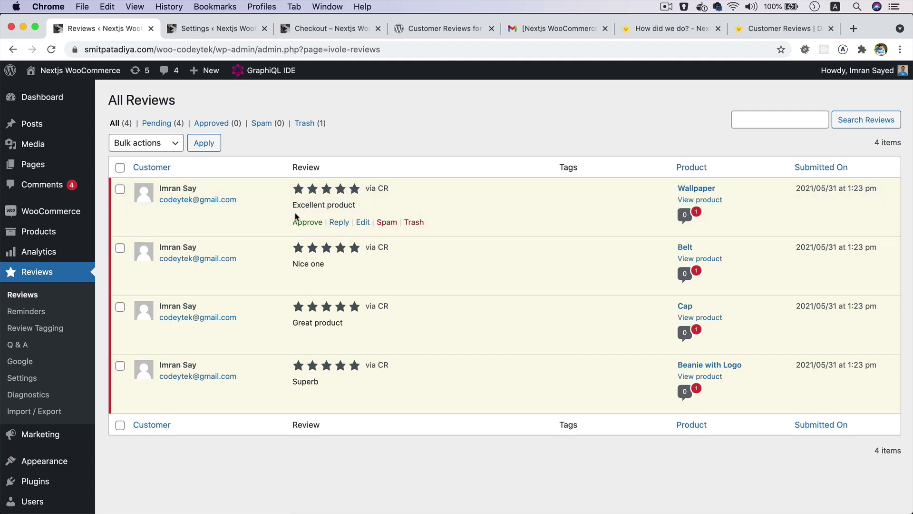
left_click(309, 223)
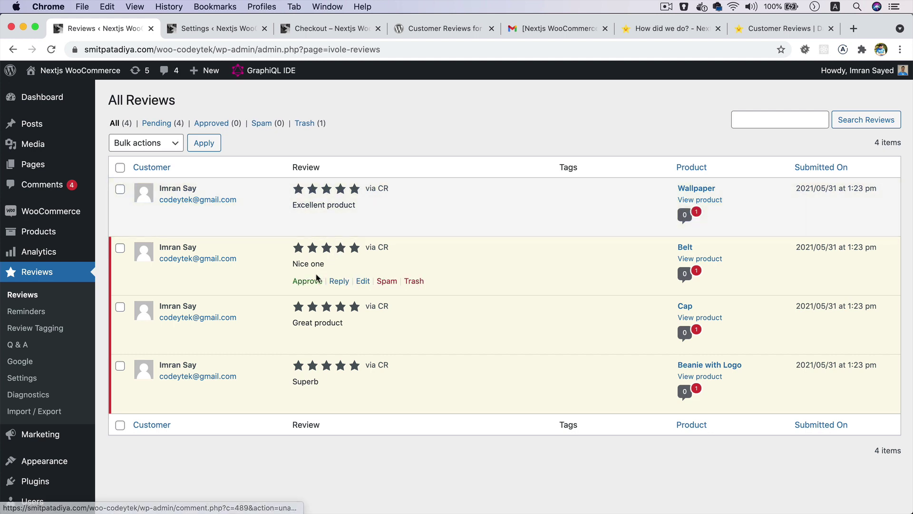
left_click(310, 282)
left_click(309, 340)
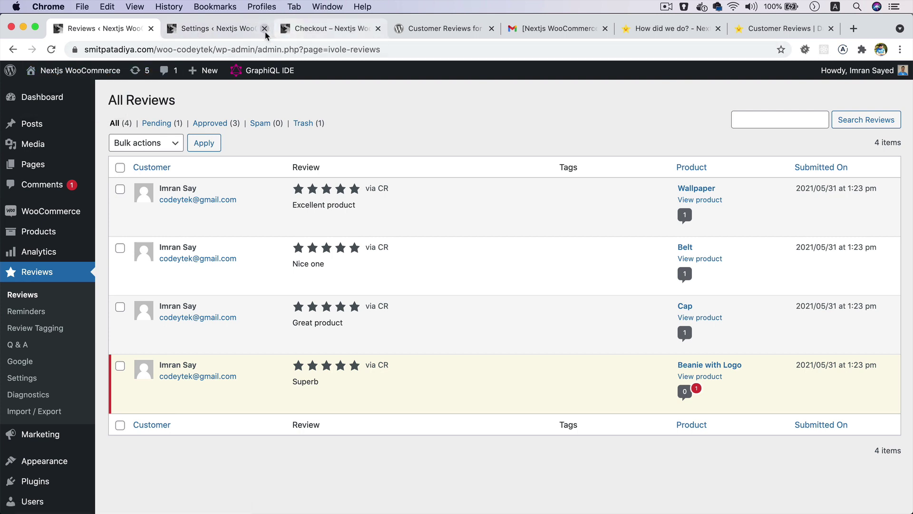
- Open the Cap product page in the storefront and view its one five-star review, 'Great product'
left_click(312, 30)
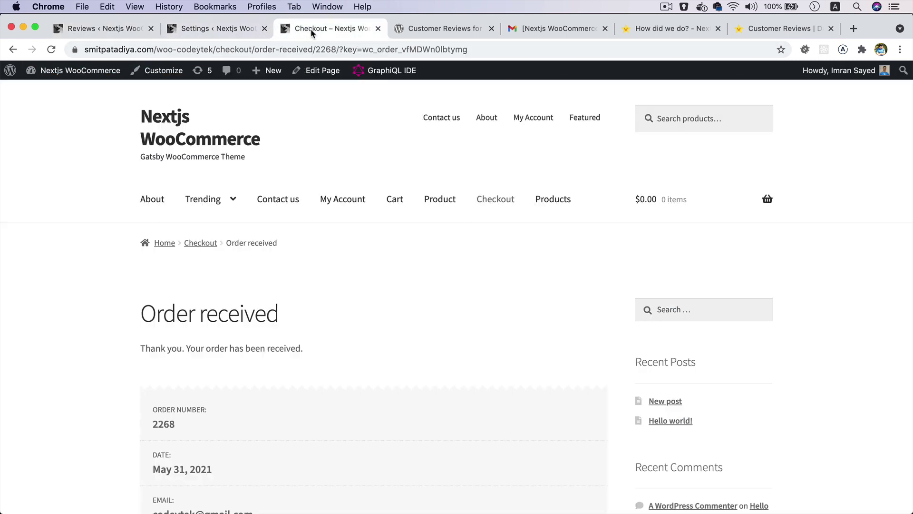
left_click(443, 201)
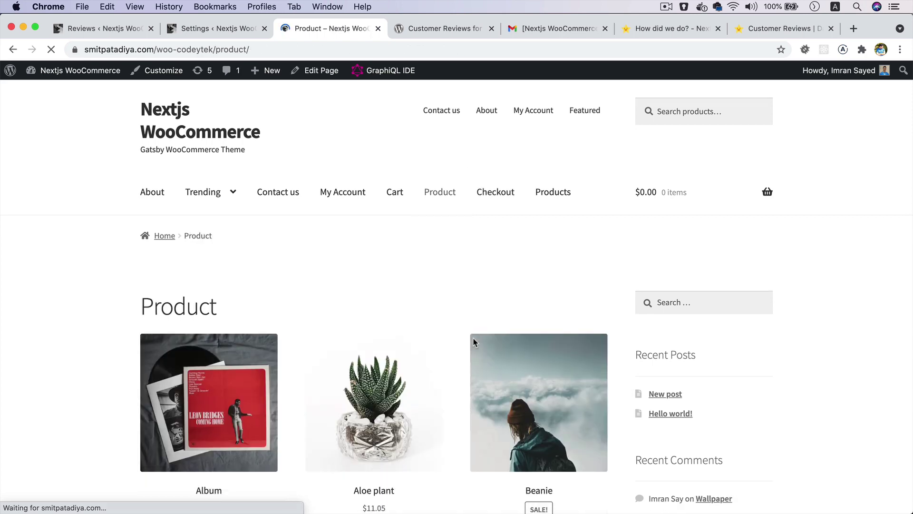
scroll(473, 338, "down", 10)
scroll(473, 338, "down", 1)
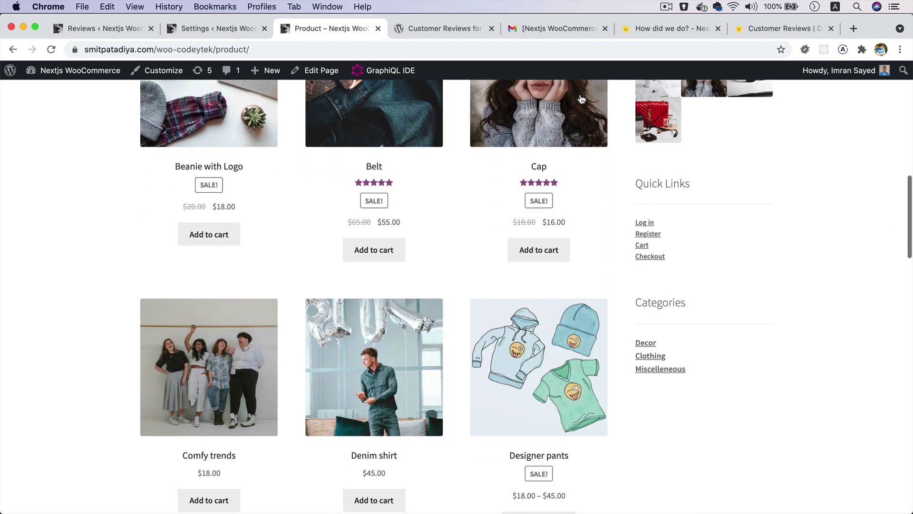
left_click(552, 121)
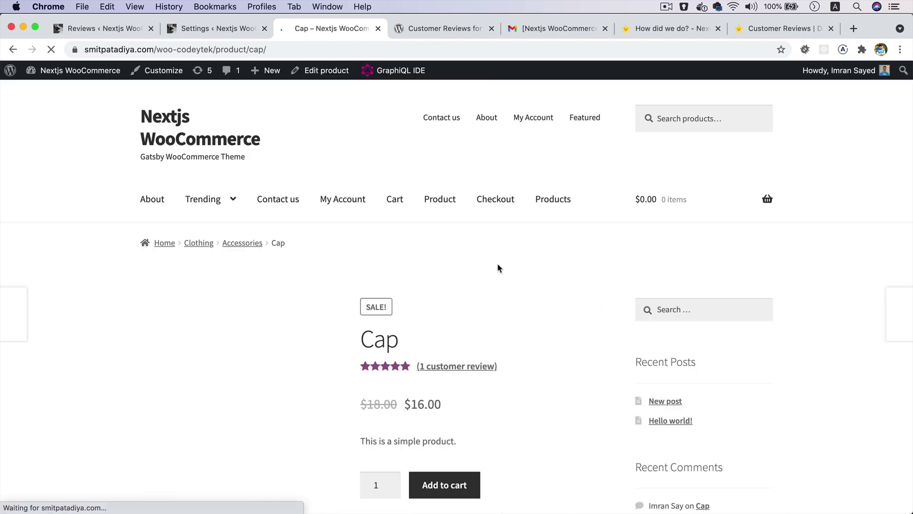
scroll(498, 266, "down", 6)
scroll(497, 262, "up", 3)
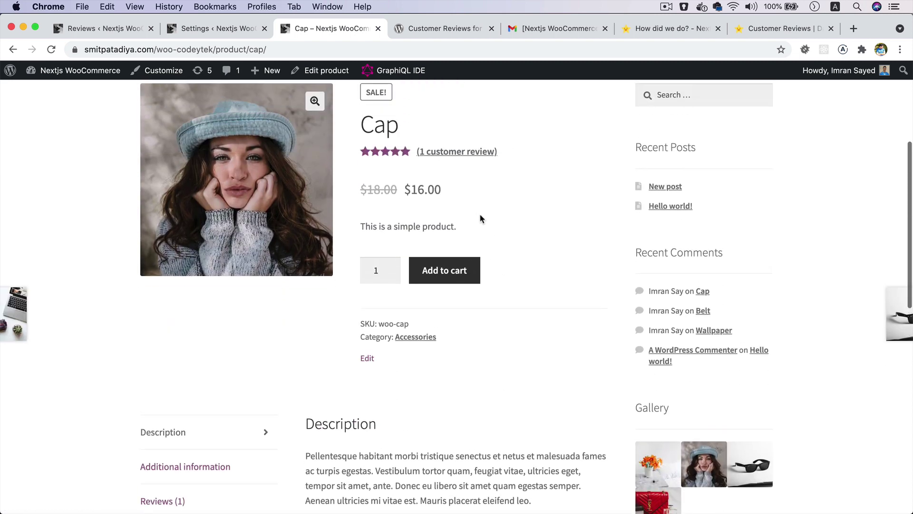
left_click(461, 151)
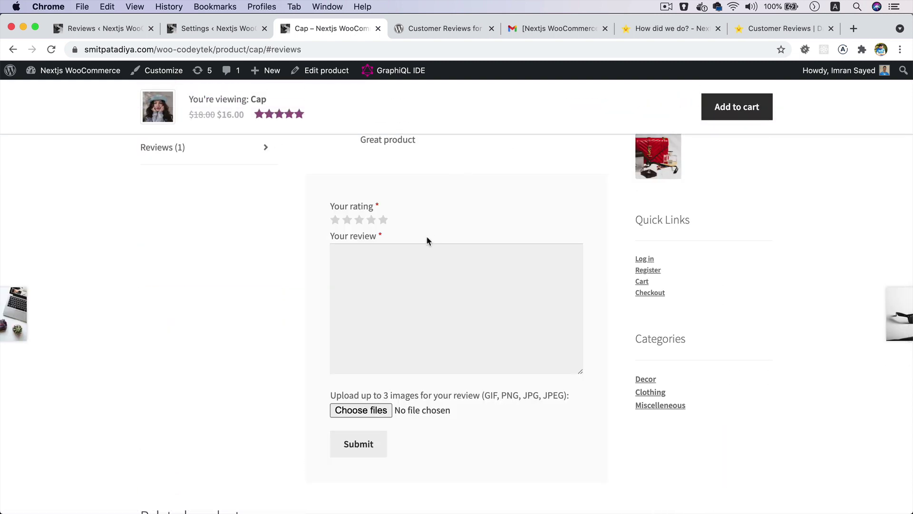
scroll(383, 237, "up", 2)
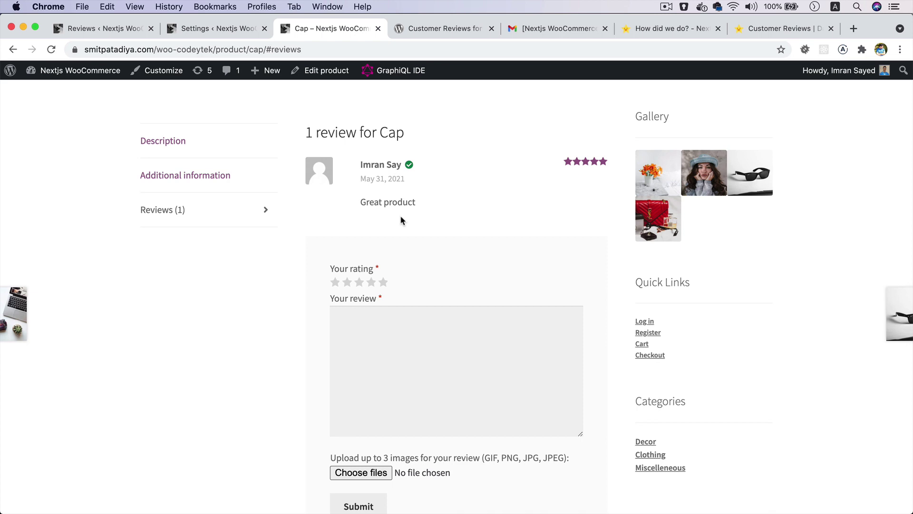
scroll(400, 215, "up", 10)
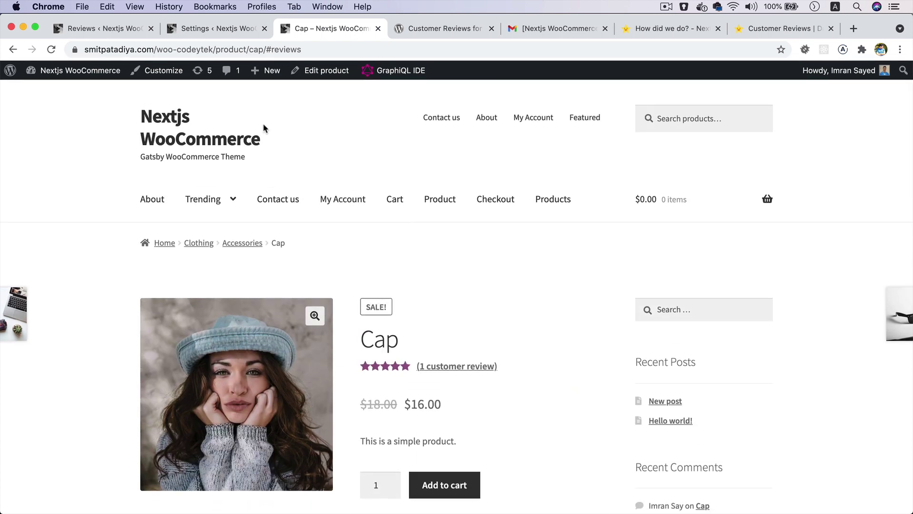
- Try publishing the Belt review to social media from CusRev, which fails because Trust Badges are disabled
left_click(123, 31)
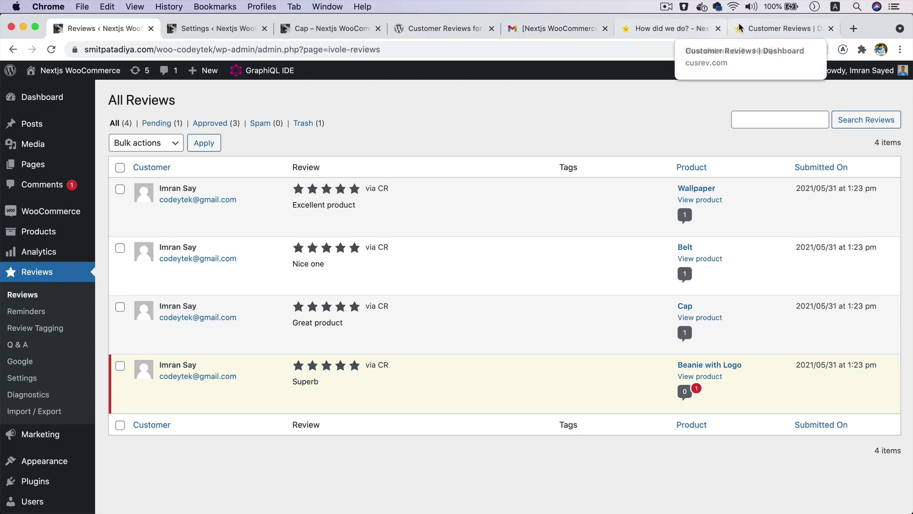
left_click(780, 29)
scroll(365, 314, "down", 3)
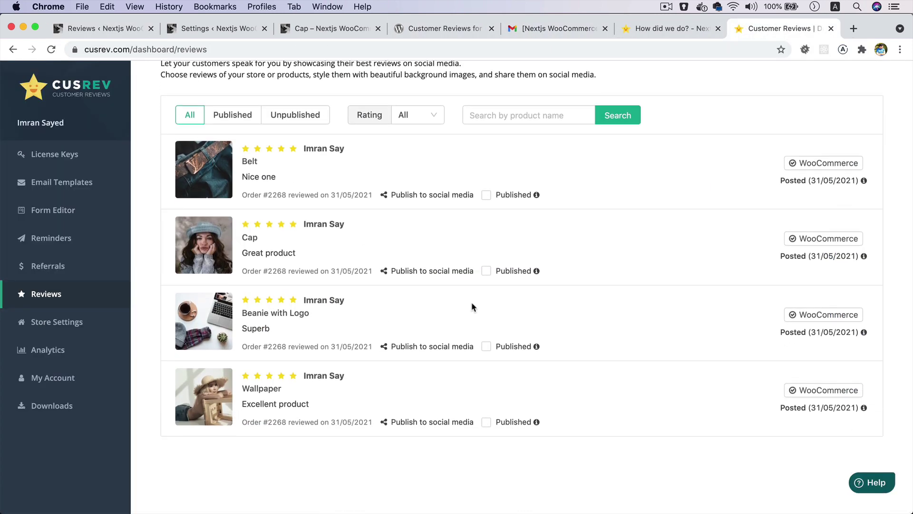
scroll(471, 288, "up", 3)
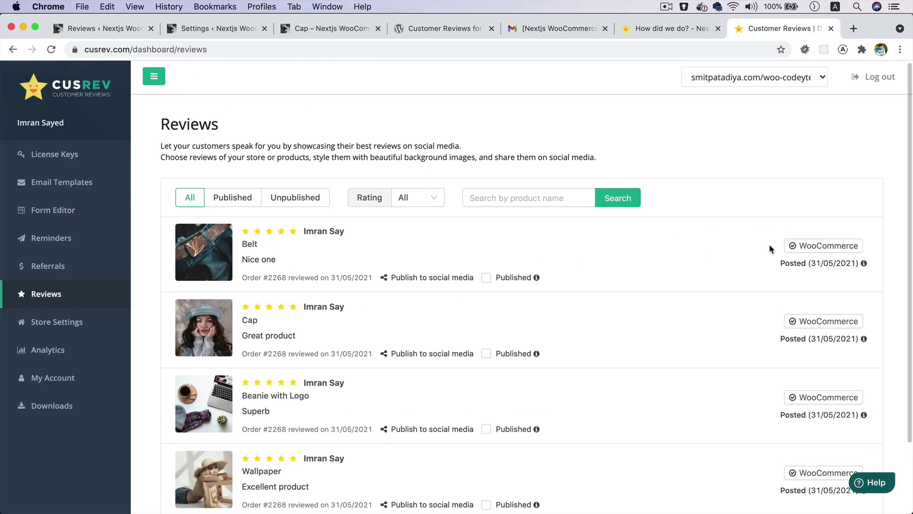
left_click(446, 278)
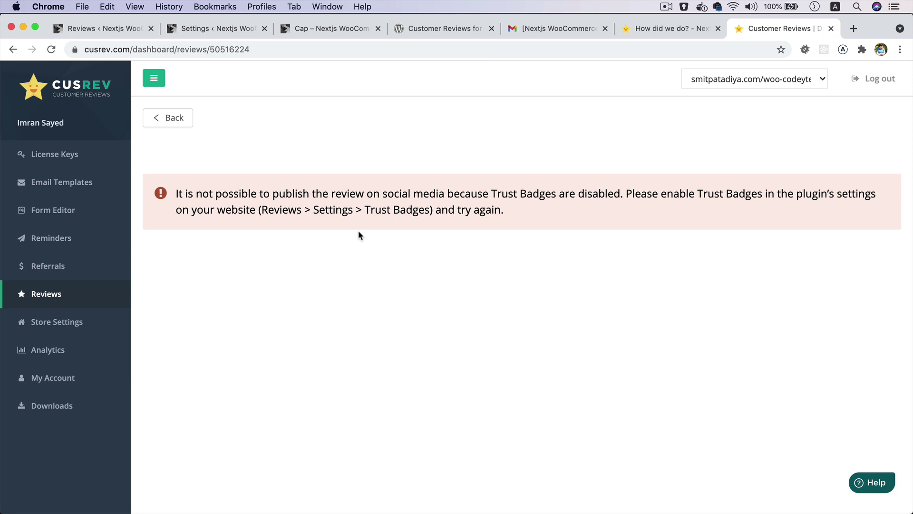
left_click(126, 28)
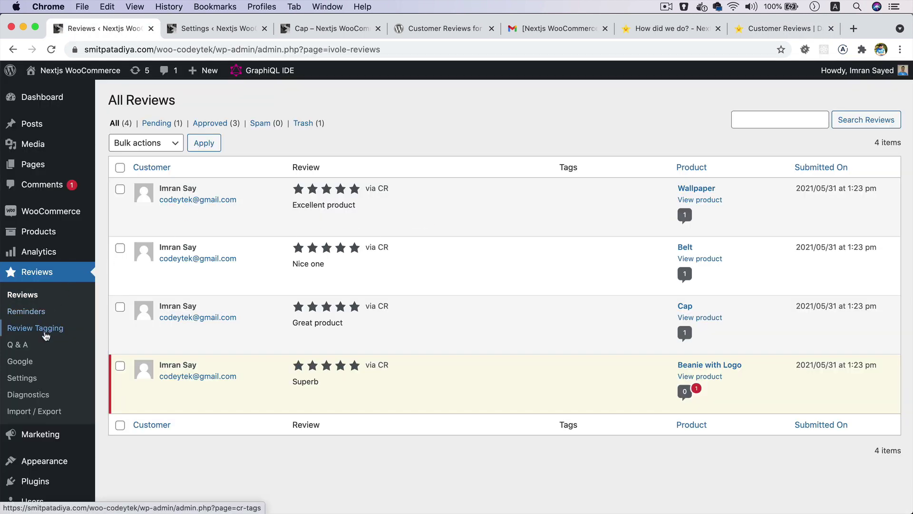
- Turn on Trust Badges and the Floating Badge in the plugin settings and save
left_click(32, 377)
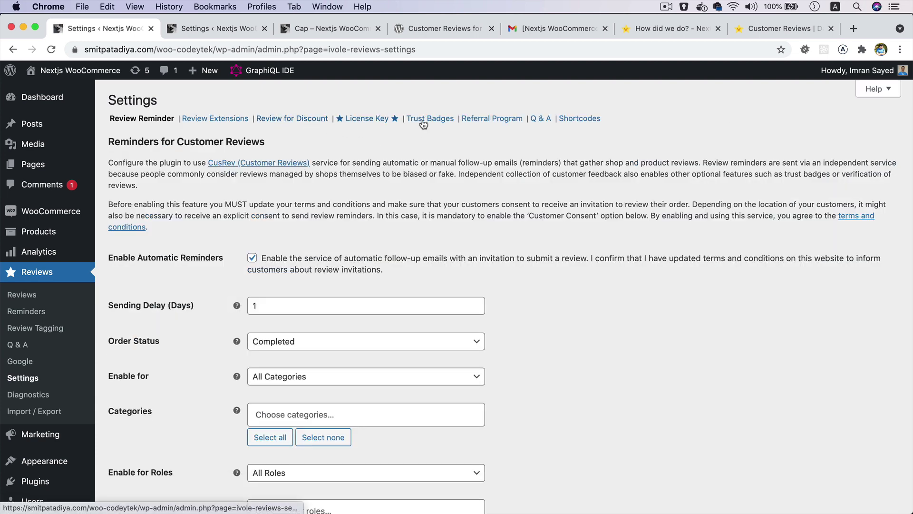
left_click(443, 123)
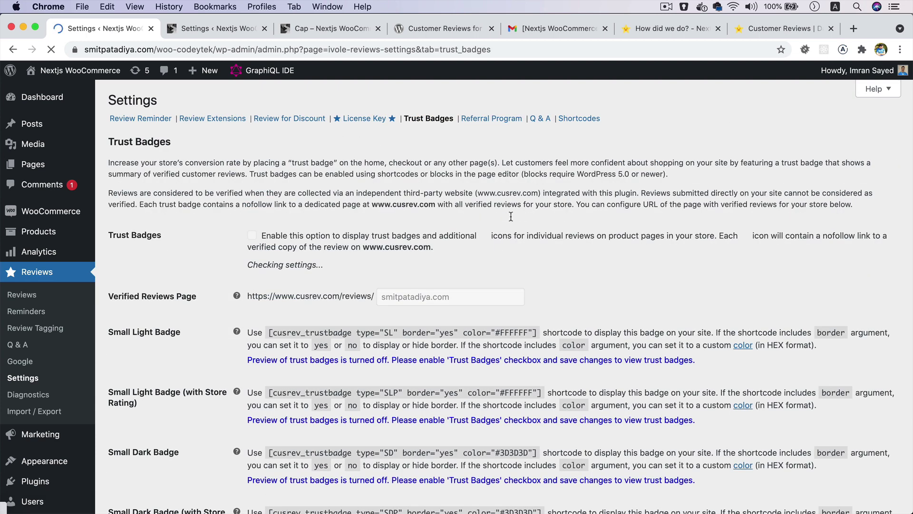
scroll(511, 217, "down", 5)
scroll(510, 217, "up", 3)
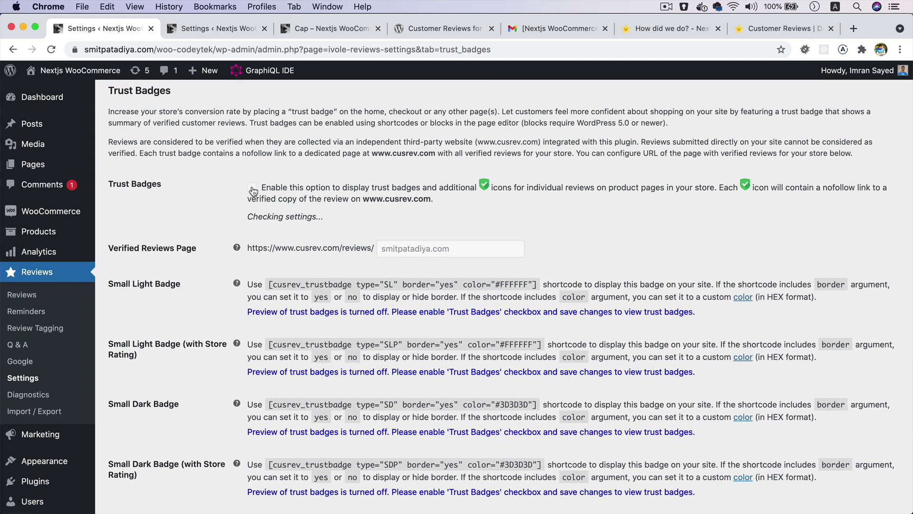
left_click(251, 188)
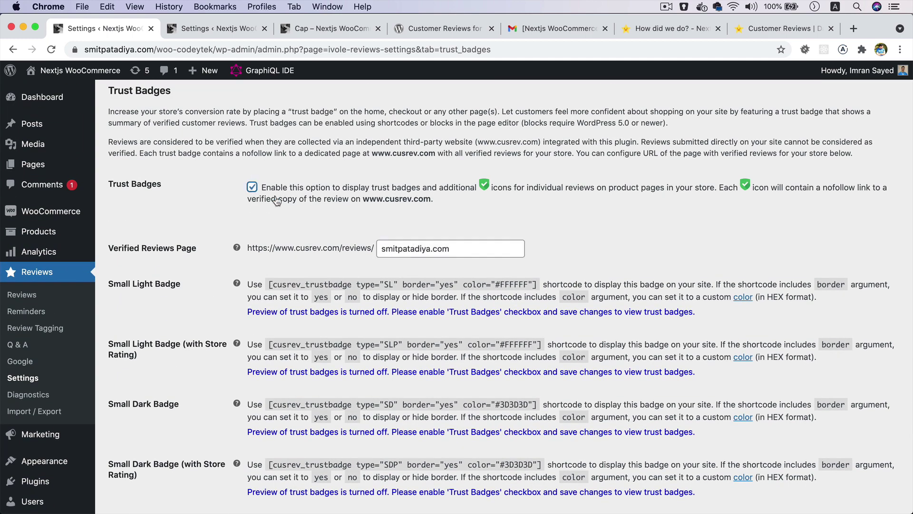
scroll(354, 264, "down", 10)
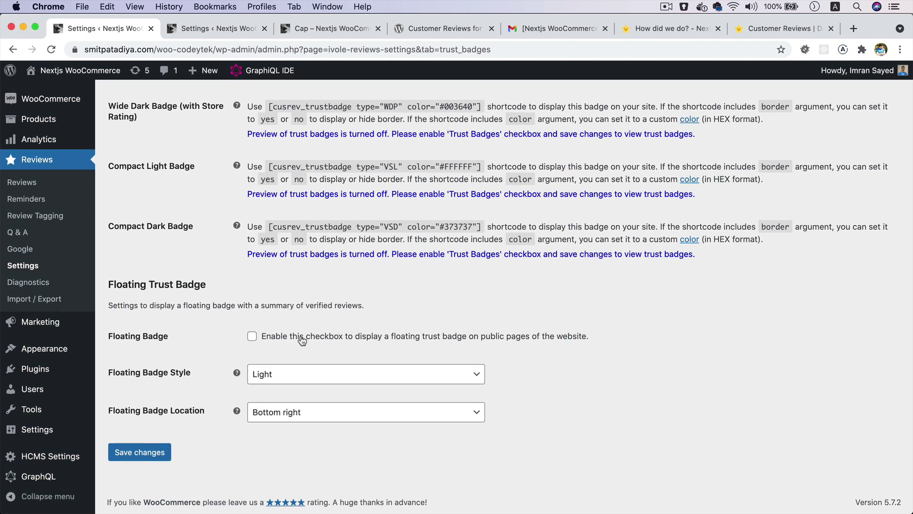
left_click(302, 340)
left_click(157, 452)
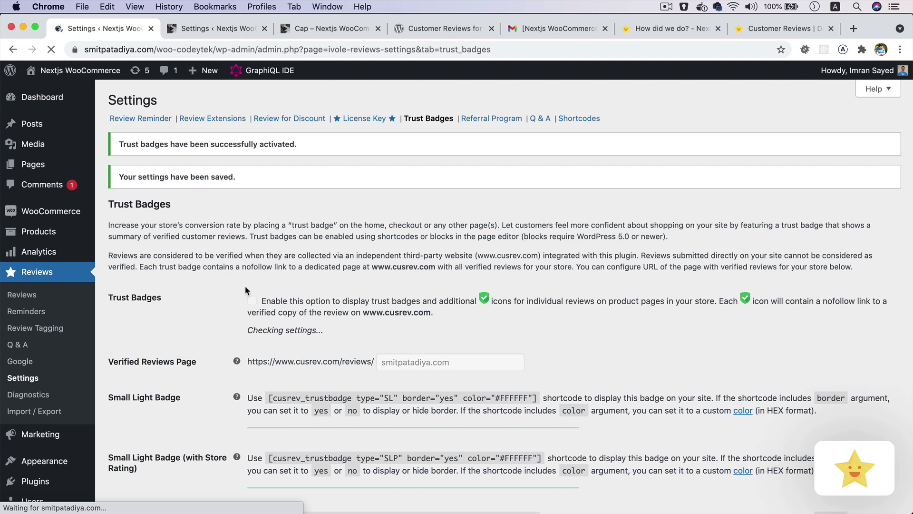
- Publish the five-star 'Nice one' Belt review banner, share it on Facebook, then close both windows
left_click(761, 29)
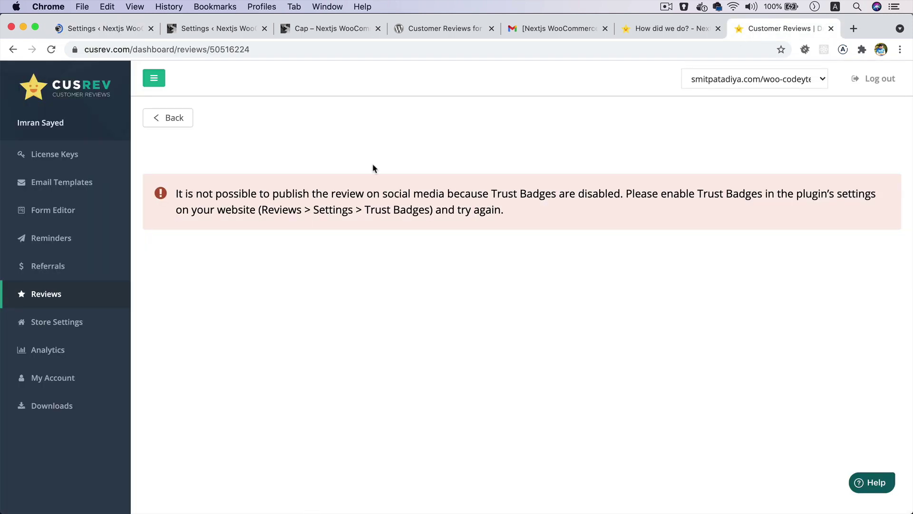
left_click(47, 292)
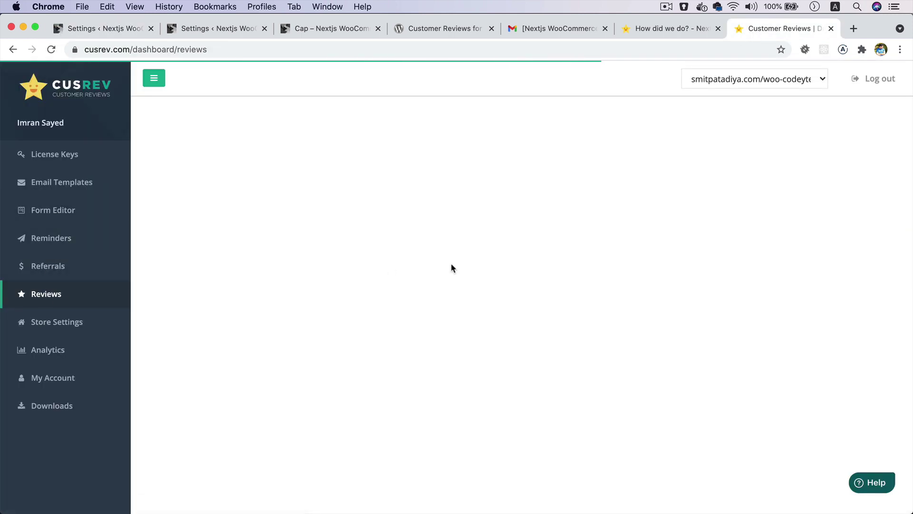
left_click(442, 281)
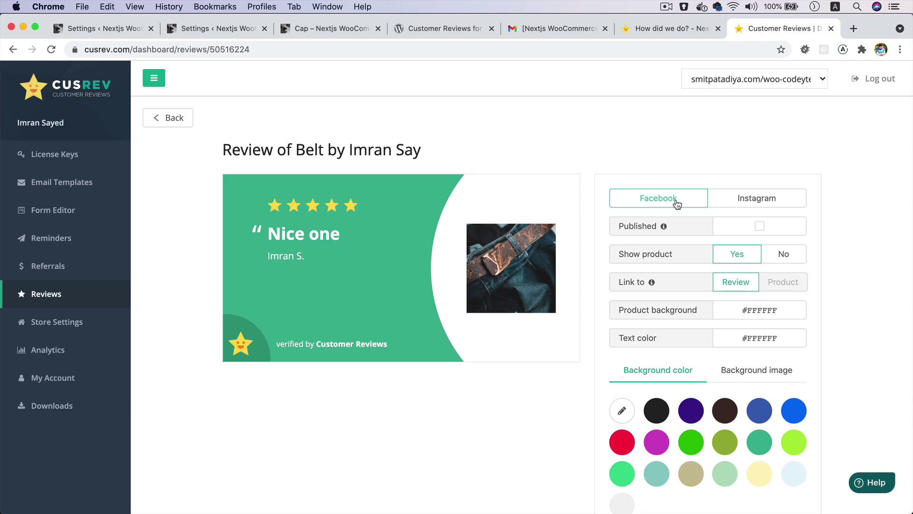
scroll(684, 303, "down", 3)
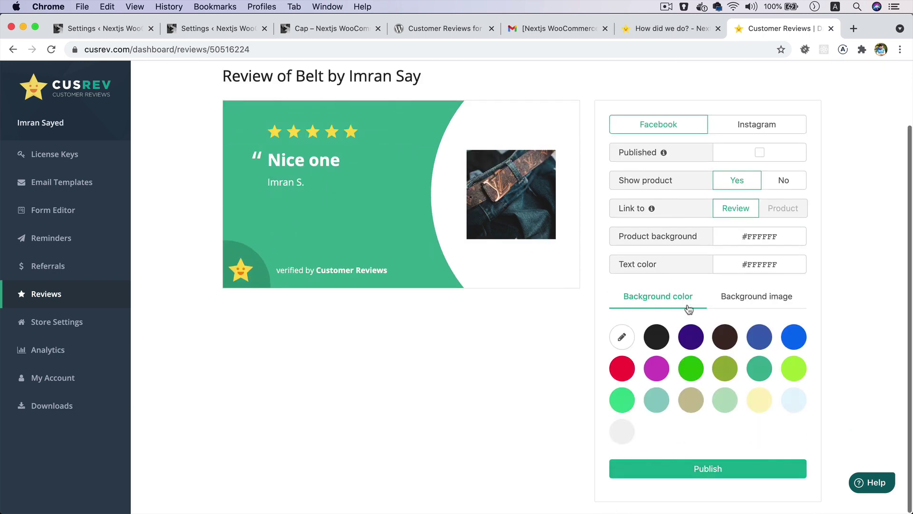
left_click(694, 469)
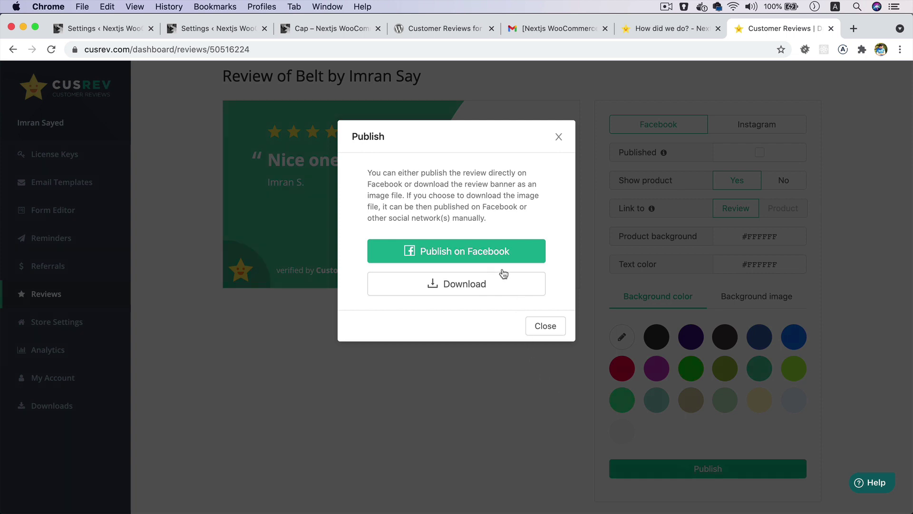
left_click(494, 252)
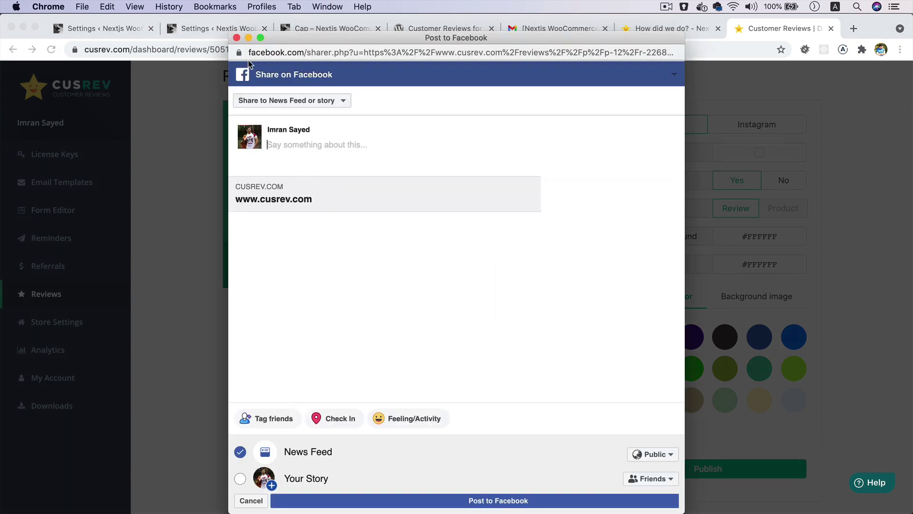
left_click(236, 38)
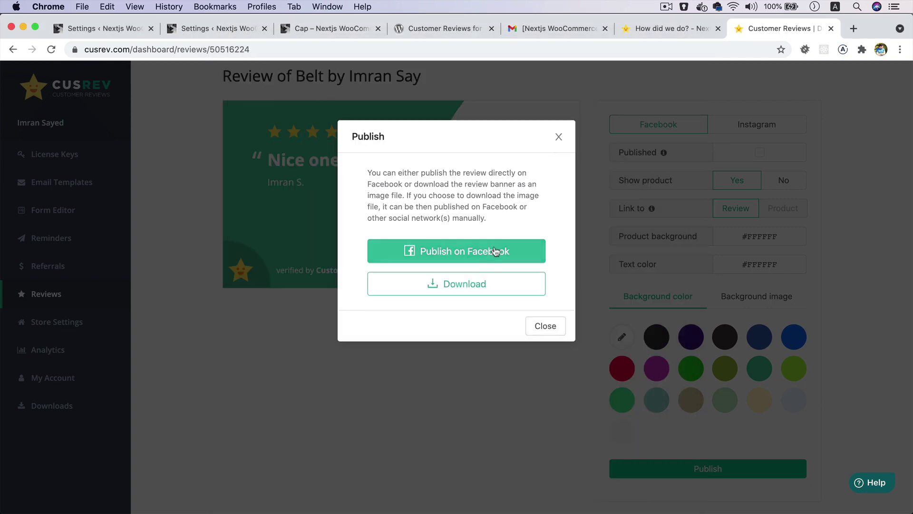
left_click(558, 138)
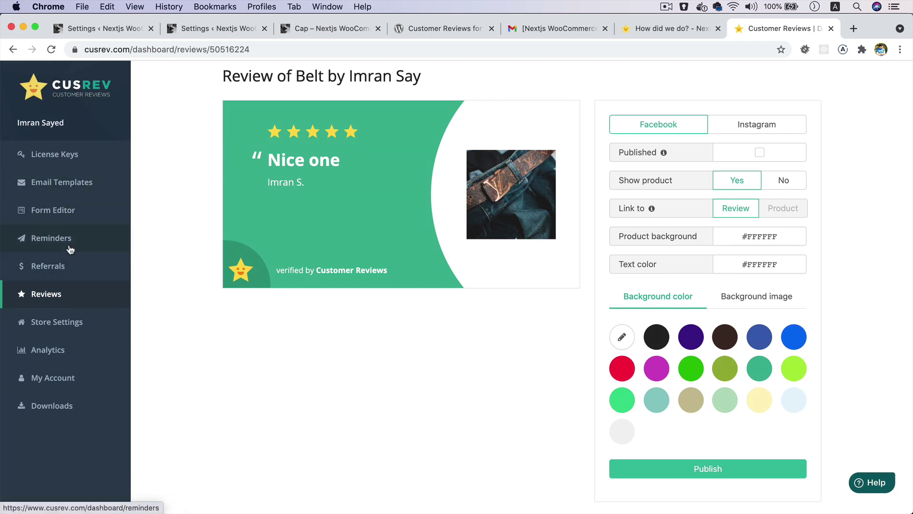
- View the review analytics: 5.00 average rating, 4 reviews received, 1 invitation sent
left_click(56, 321)
scroll(399, 286, "down", 1)
scroll(399, 285, "down", 1)
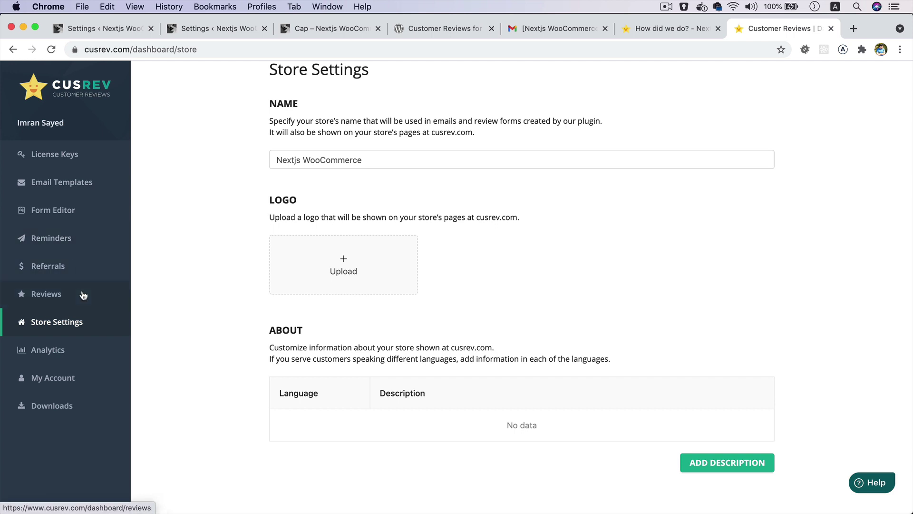
left_click(91, 359)
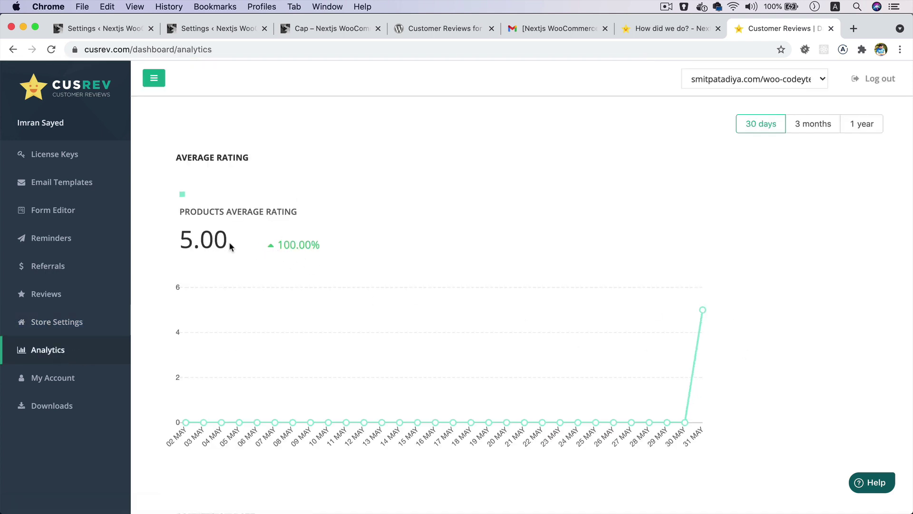
scroll(444, 309, "down", 10)
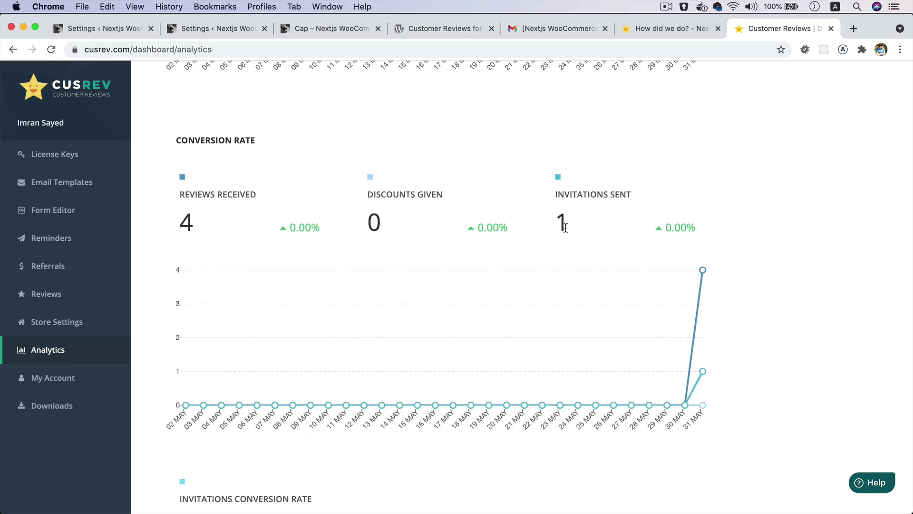
mouse_move(703, 371)
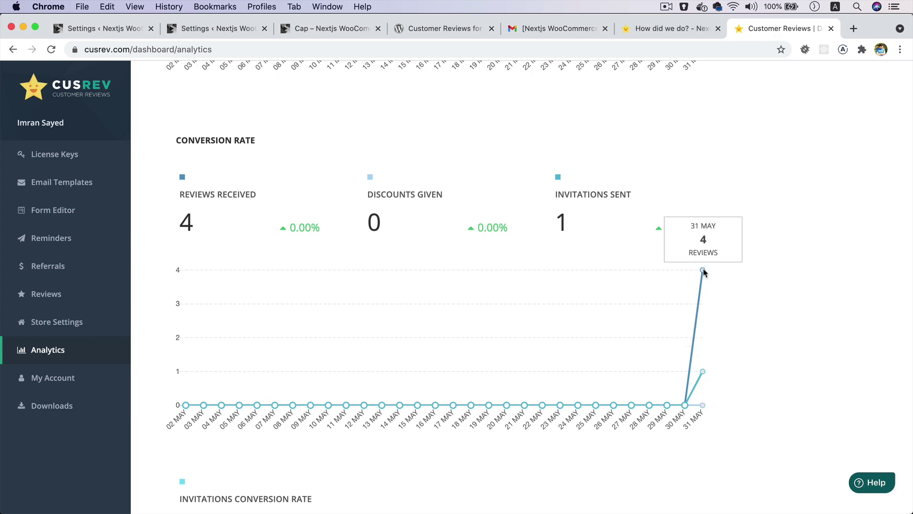
scroll(645, 353, "down", 6)
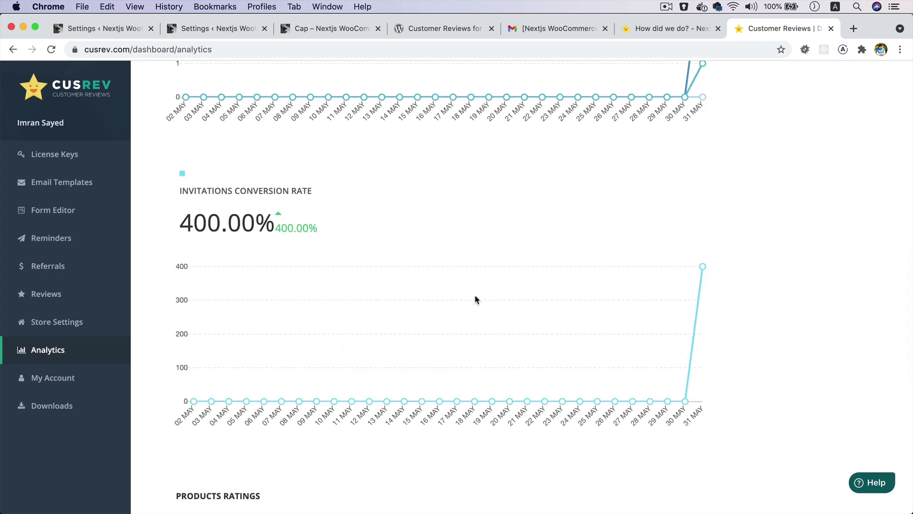
scroll(475, 299, "down", 7)
scroll(475, 299, "down", 3)
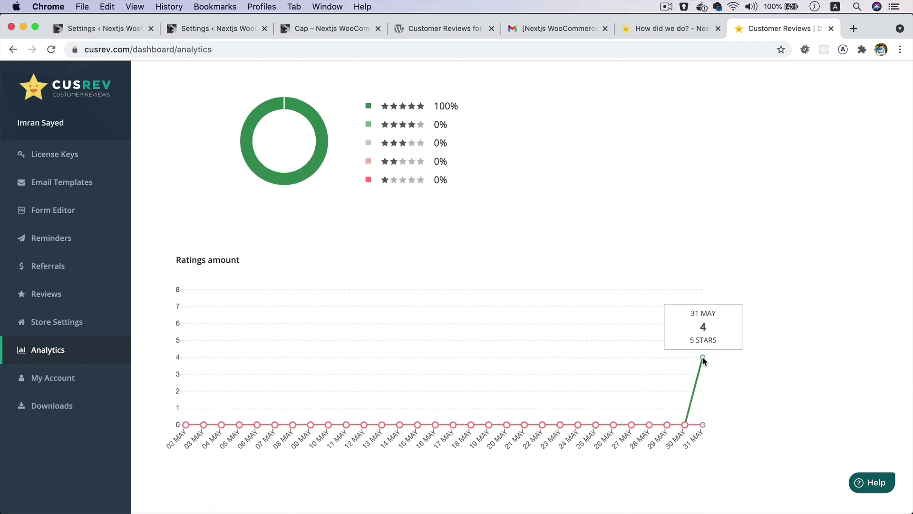
- Browse the Email Templates page listing the Review Reminder and Coupon after Review templates
left_click(123, 182)
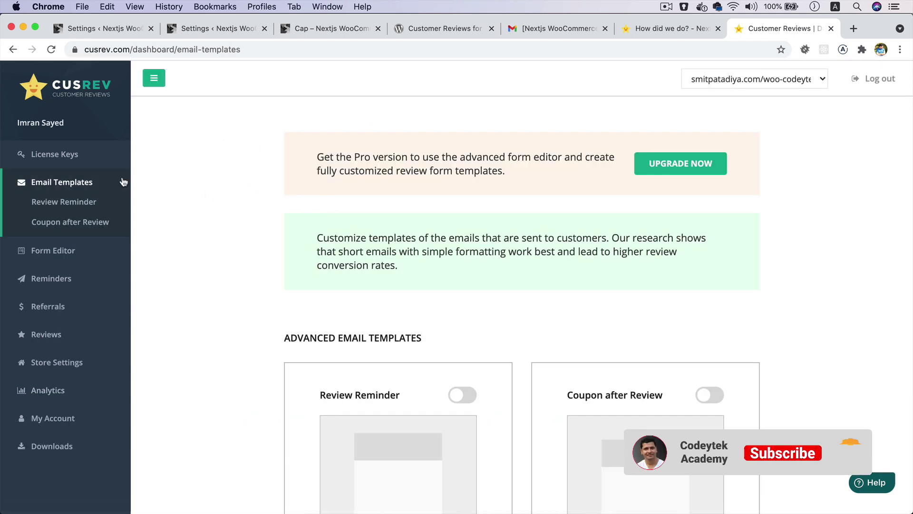
scroll(309, 215, "down", 2)
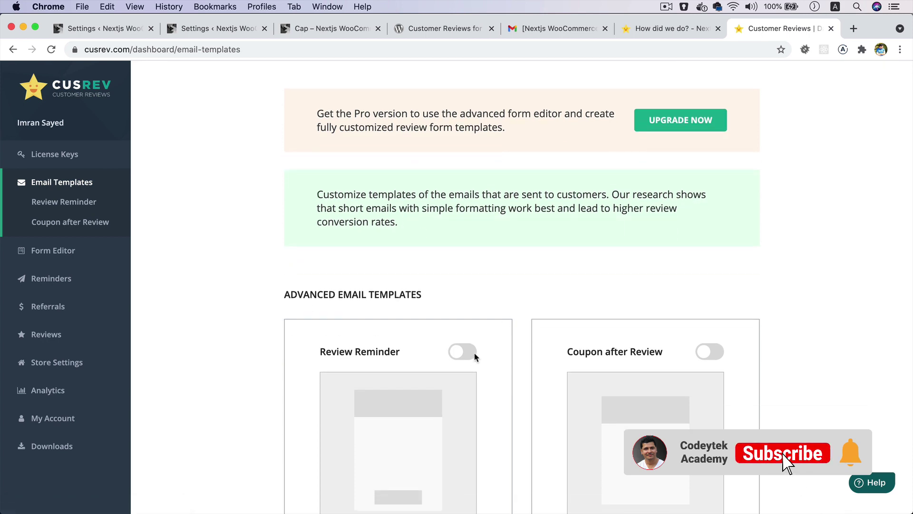
scroll(595, 275, "down", 5)
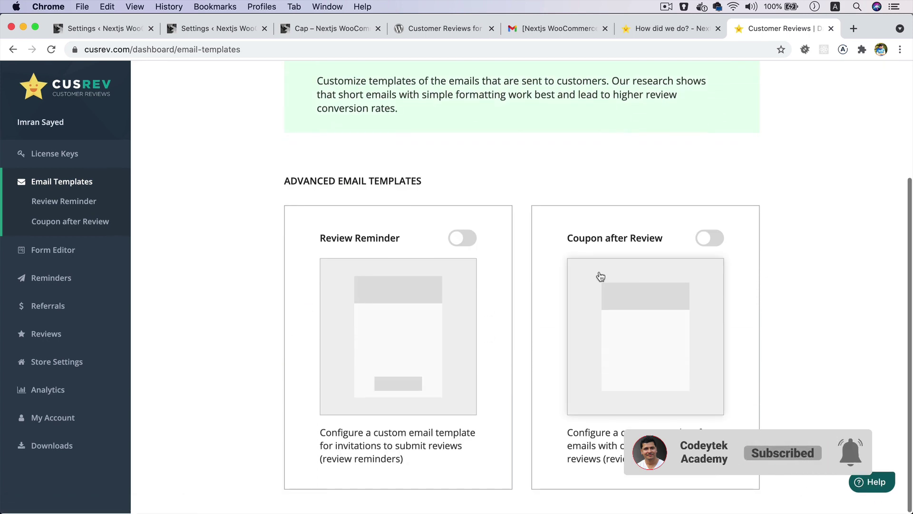
- Return to the plugin settings and review the Review Reminder options with manual moderation enabled
left_click(119, 31)
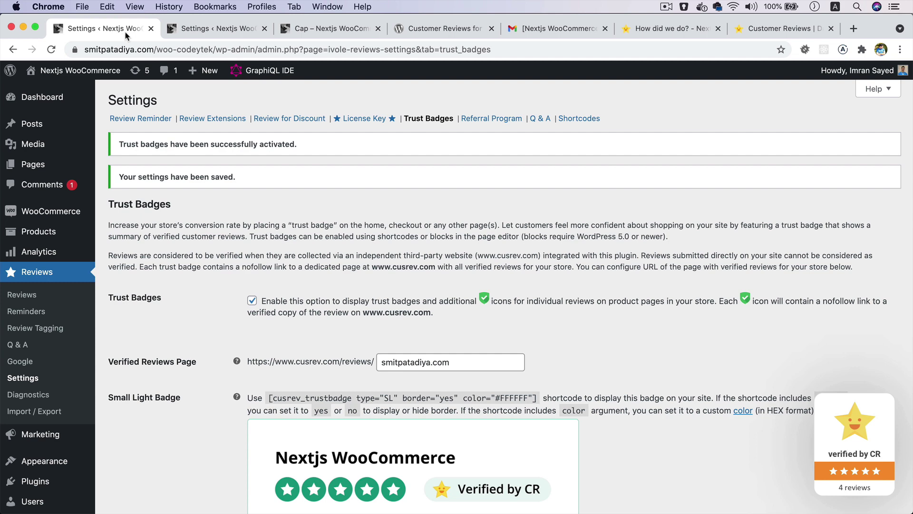
left_click(149, 119)
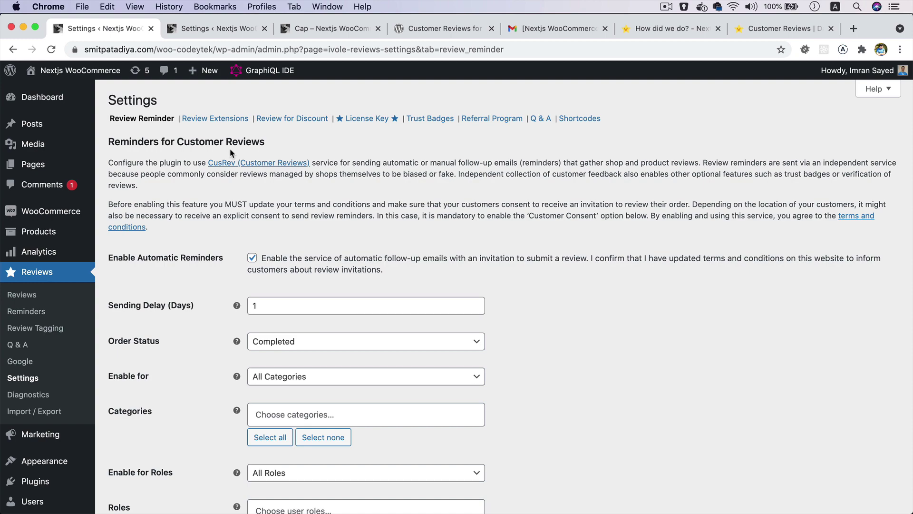
scroll(623, 239, "down", 13)
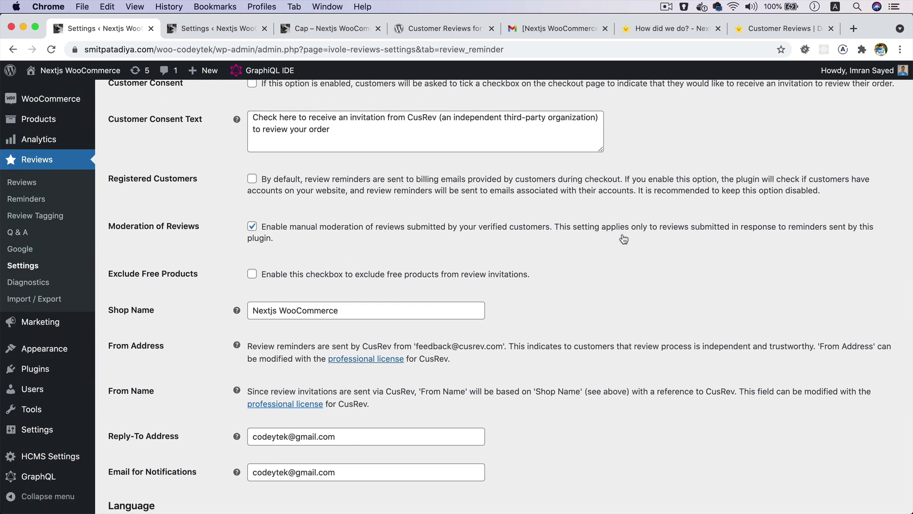
- In a new tab, open the GitHub profile and view its followers list
left_click(853, 28)
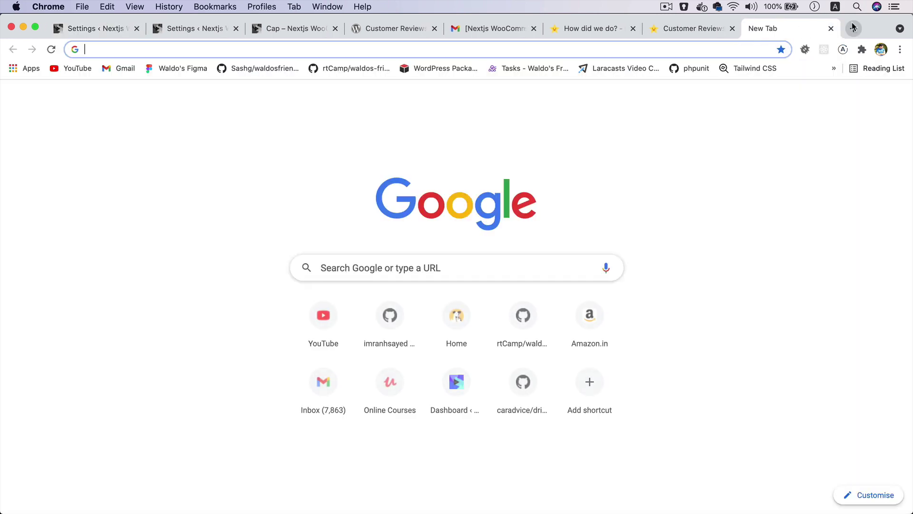
type("git")
key("Return")
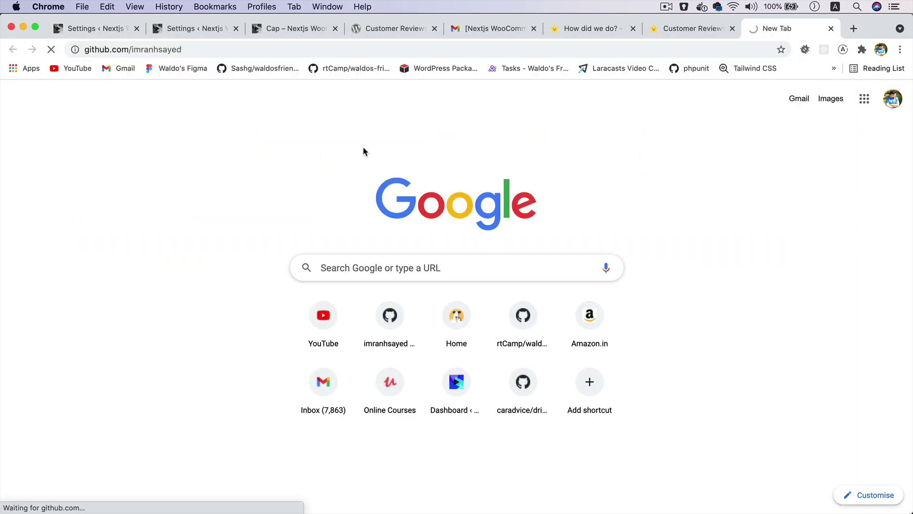
scroll(162, 172, "down", 5)
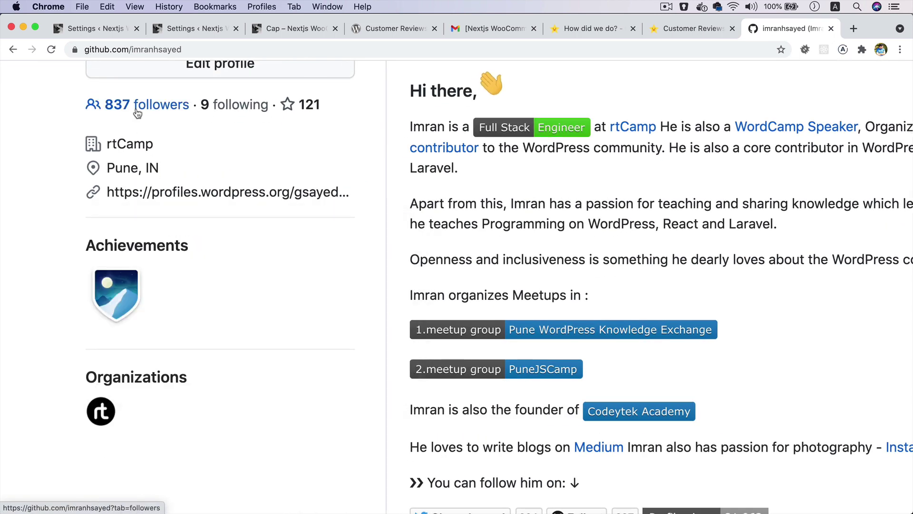
left_click(138, 113)
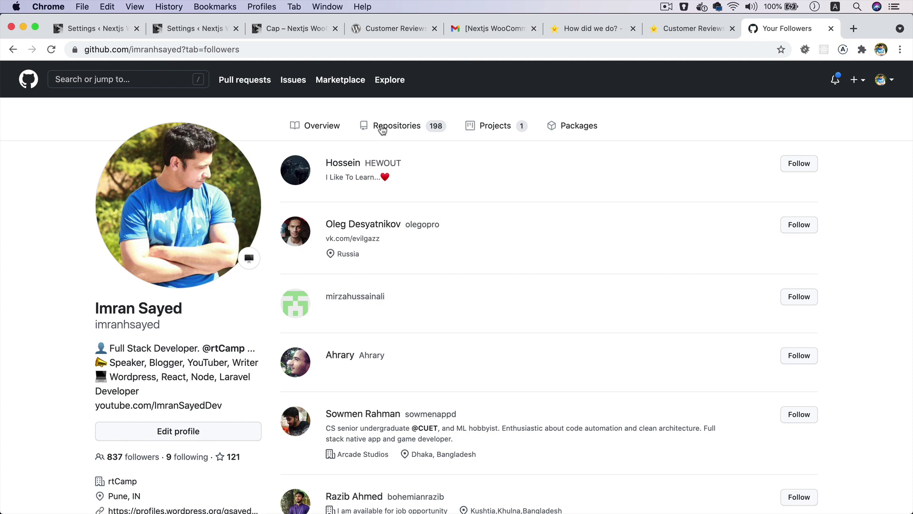
- Go to twitter.com/codeytek to load the Codeytek Academy Twitter profile
left_click(294, 46)
type("twitter.com/codeytek")
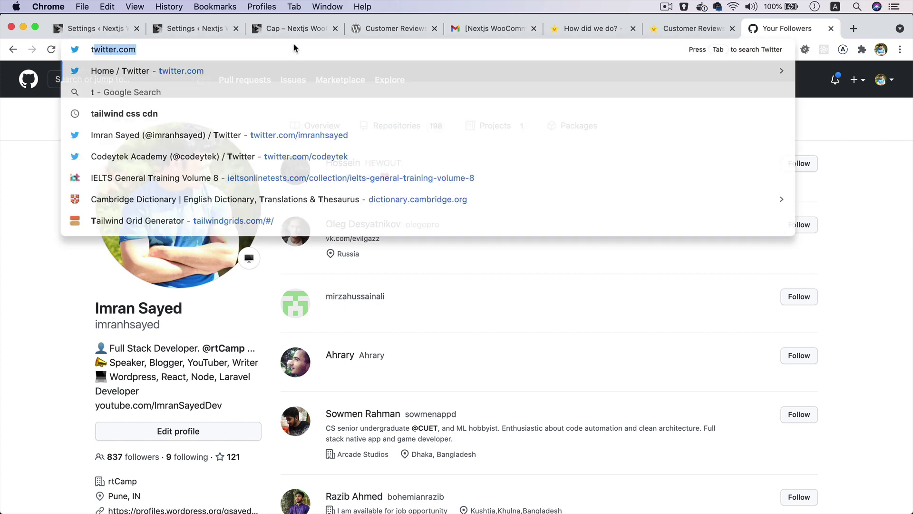
key("Return")
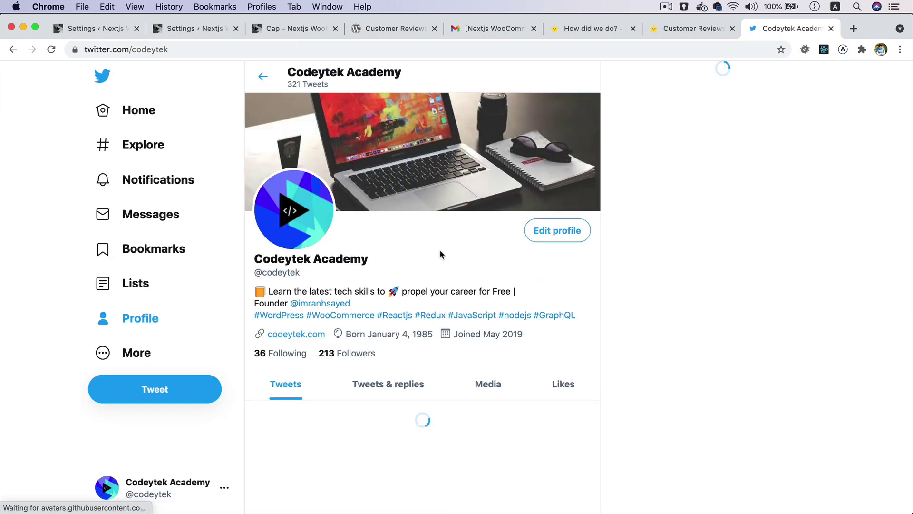